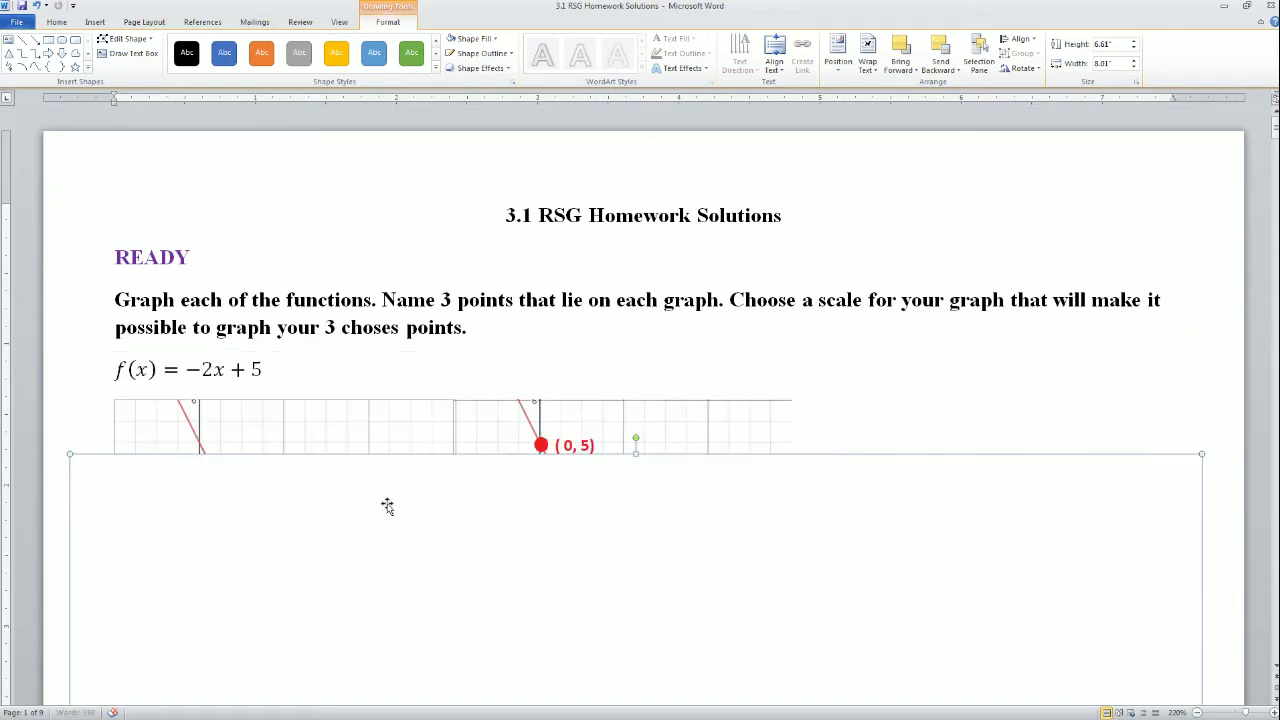
- Switch to Desmos beside the Word document and graph the expression -2x+5
scroll(400, 470, "down", 1)
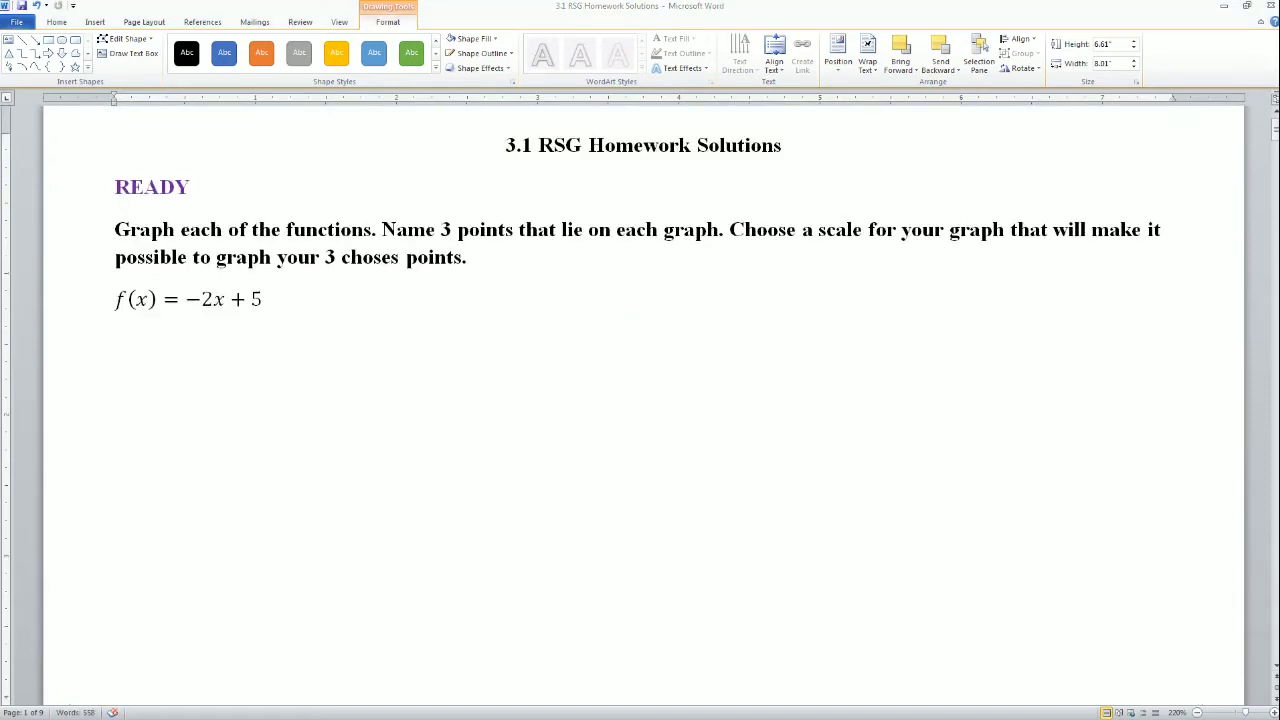
key("super+Right")
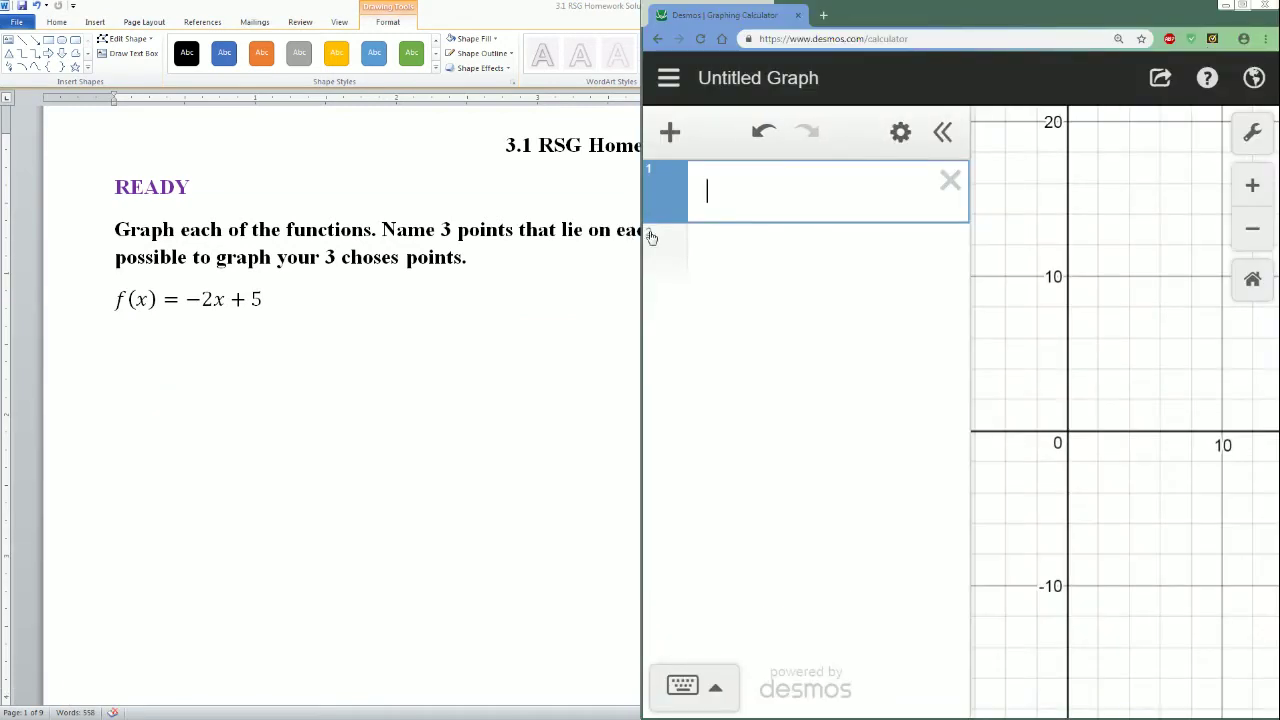
key("Return")
left_click(728, 194)
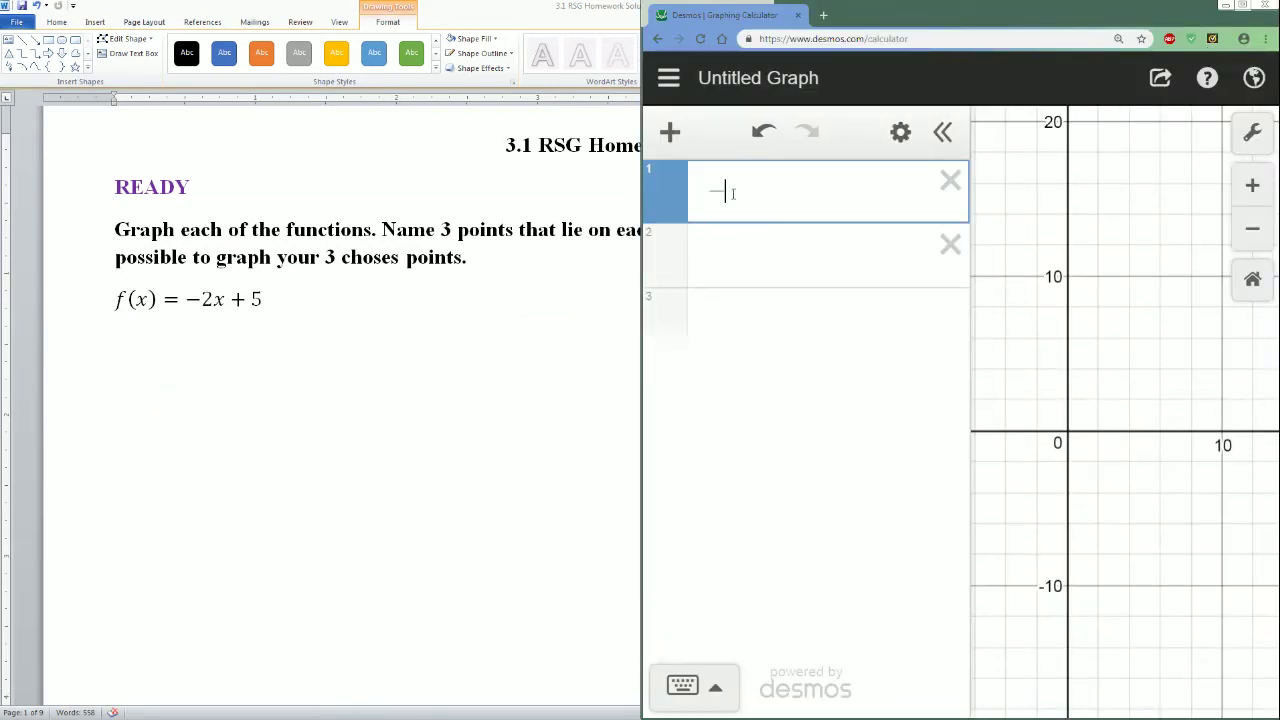
type("-2x+5")
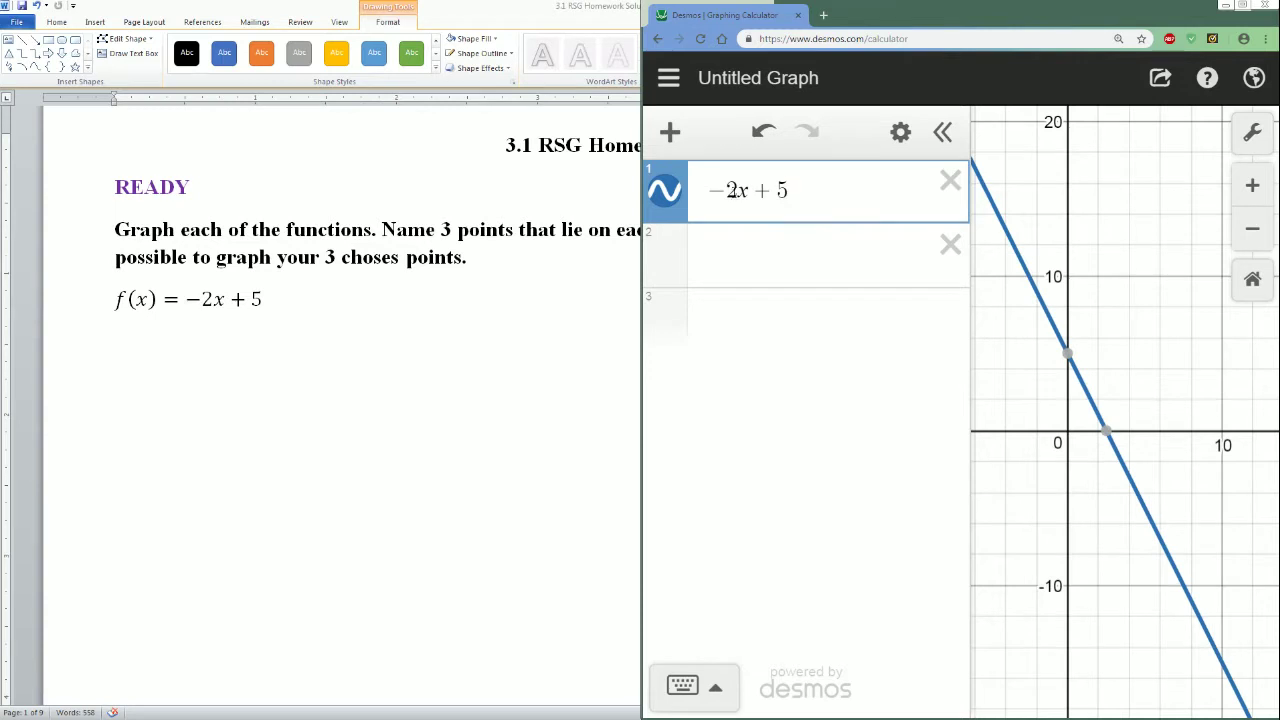
- Enlarge the Desmos window and examine the line -2x+5 around its axis intercepts at several zoom levels
left_click(1244, 16)
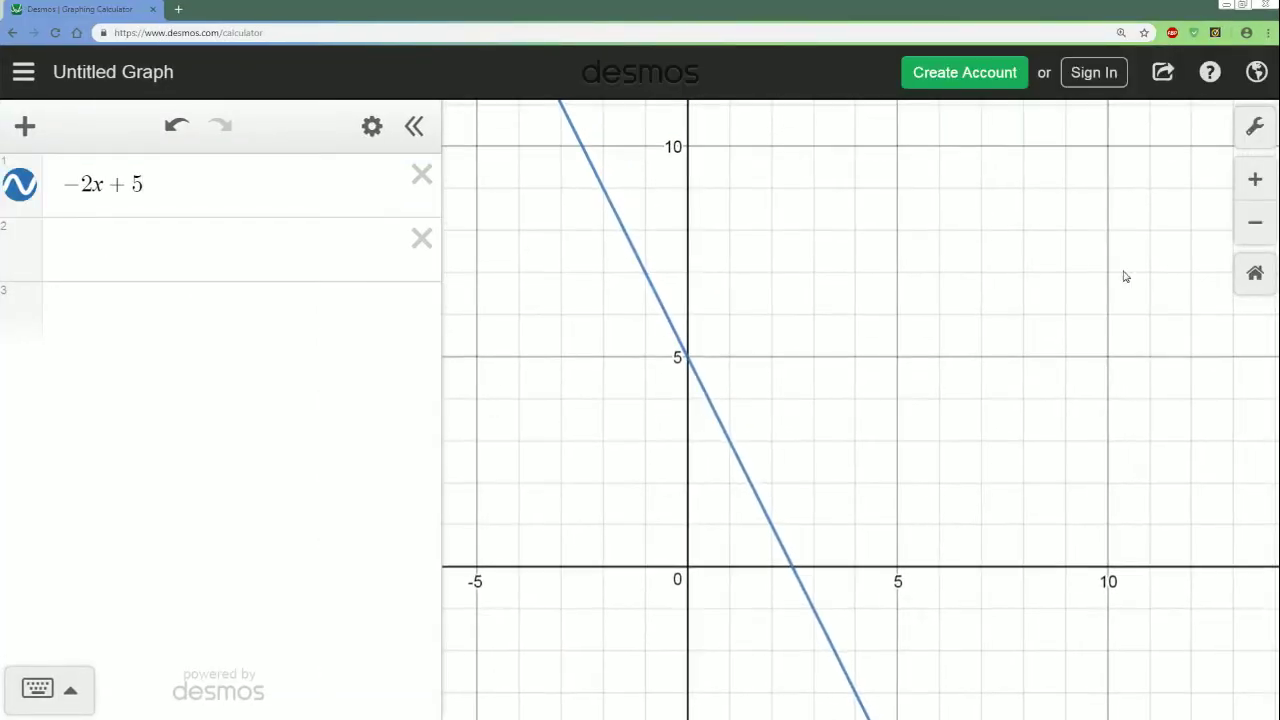
left_click(1255, 180)
left_click_drag(624, 383, 813, 350)
left_click_drag(788, 420, 744, 397)
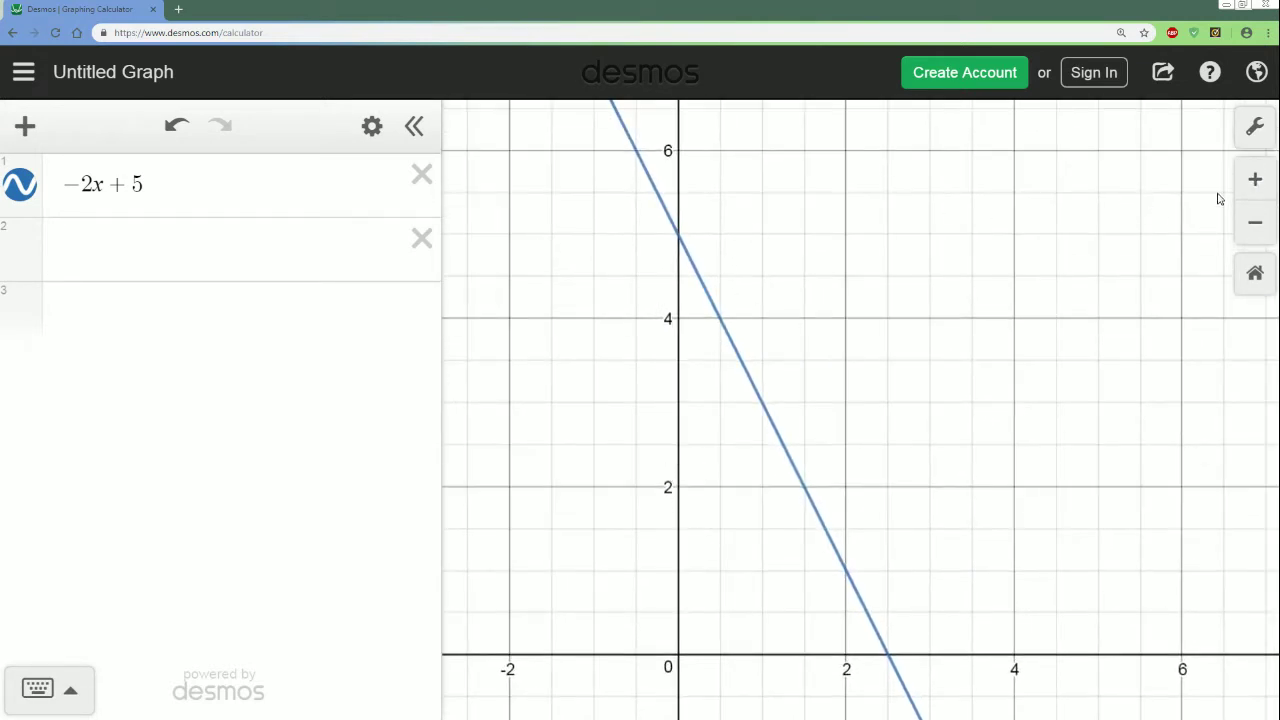
left_click(1255, 222)
left_click(1256, 180)
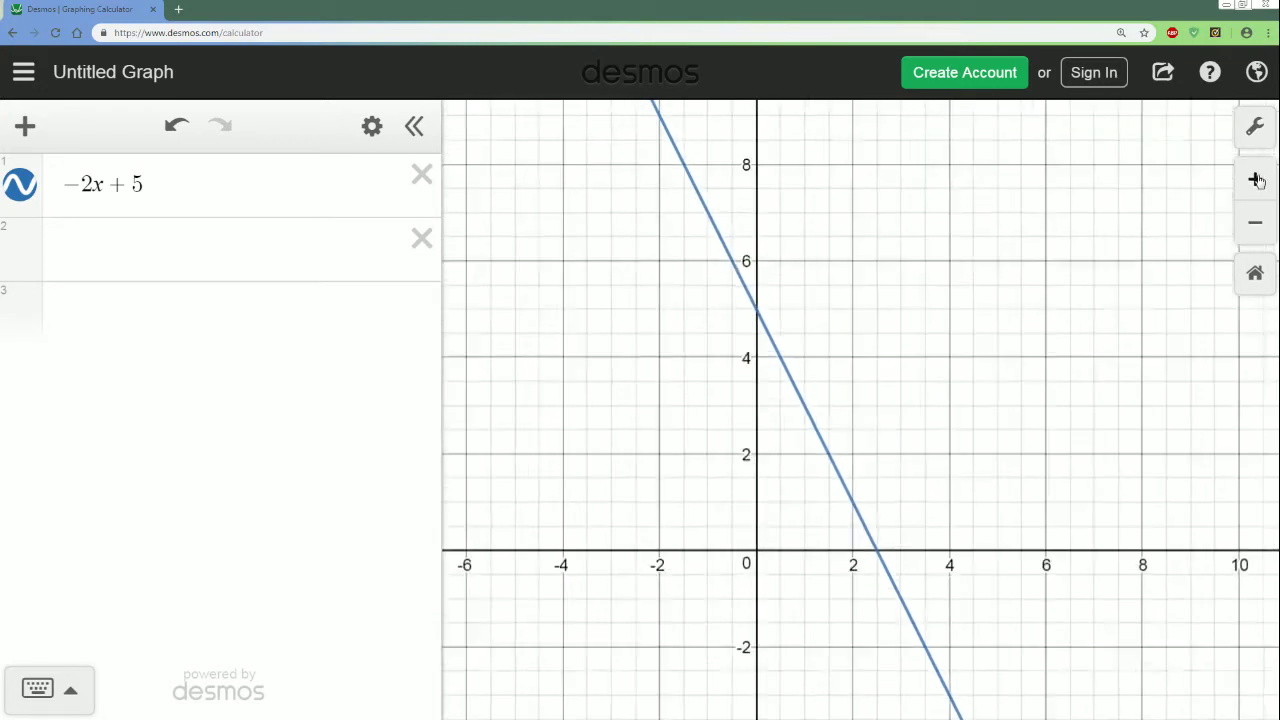
left_click(1256, 180)
left_click_drag(826, 406, 852, 205)
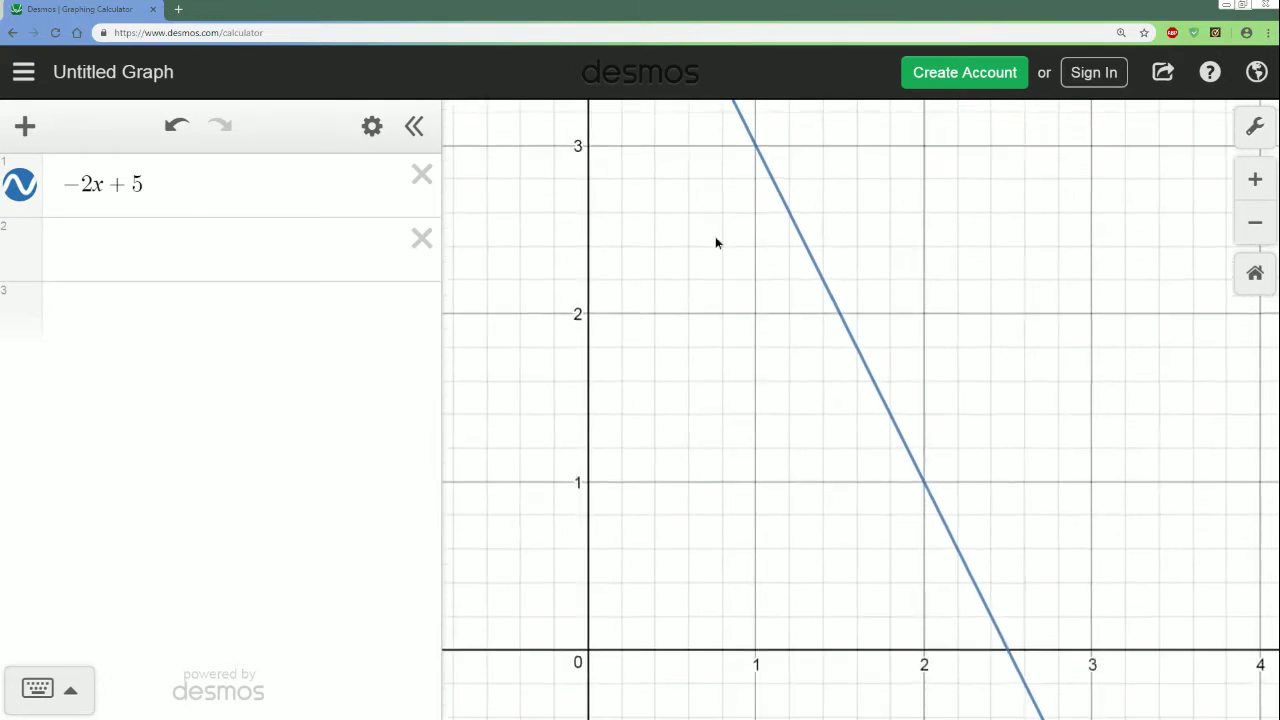
left_click_drag(723, 283, 703, 639)
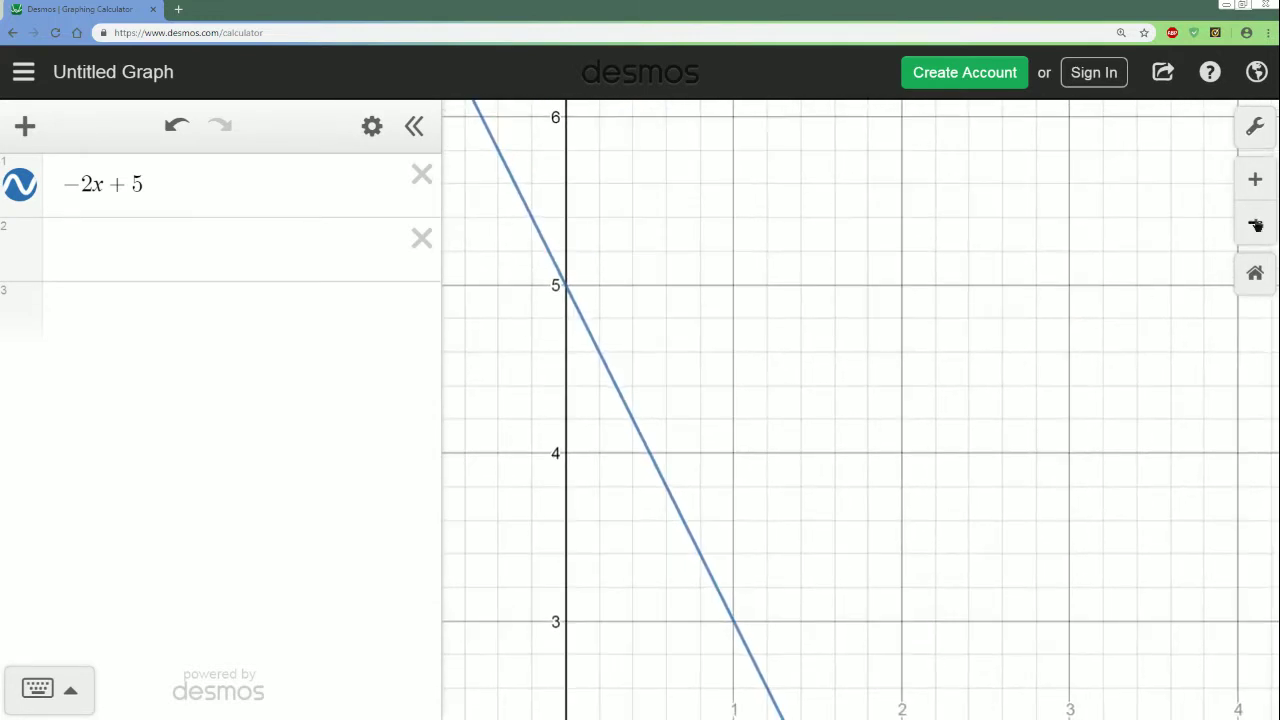
left_click(1255, 222)
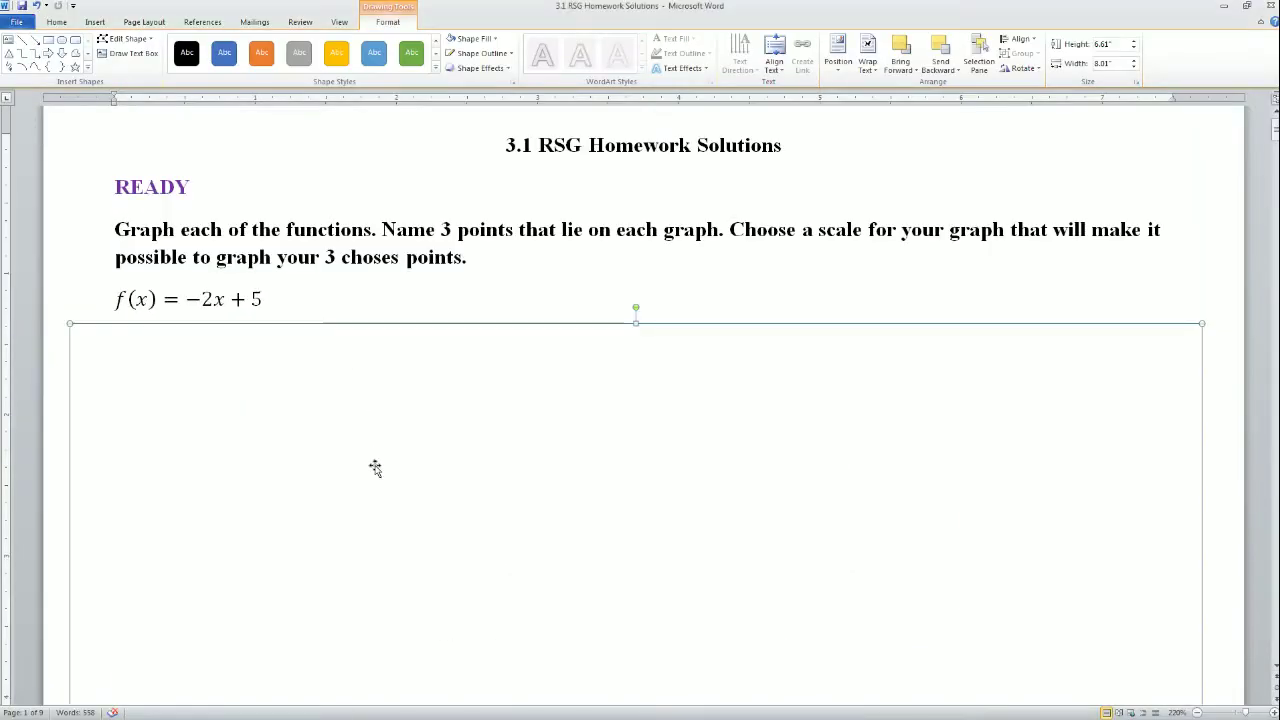
- Return to Word and move the white cover rectangle below the two graphs of f(x) = -2x + 5
key("ctrl+v")
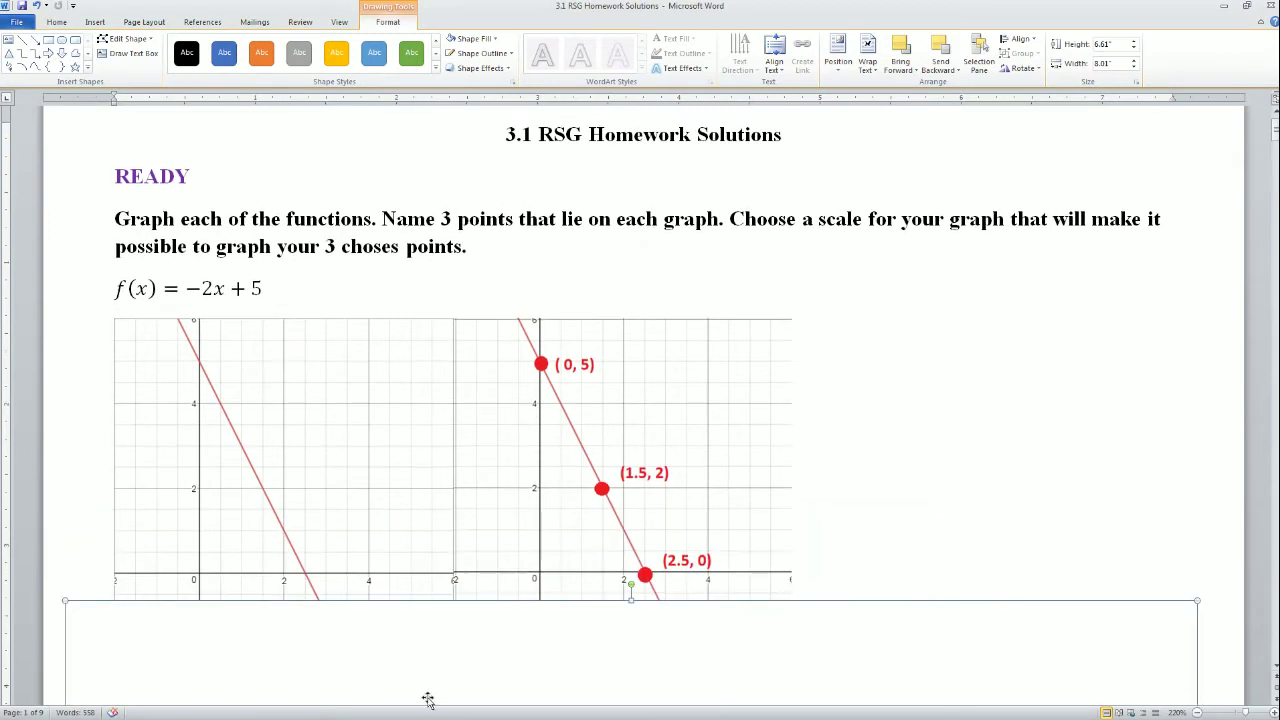
left_click_drag(550, 632, 540, 691)
scroll(540, 691, "down", 2)
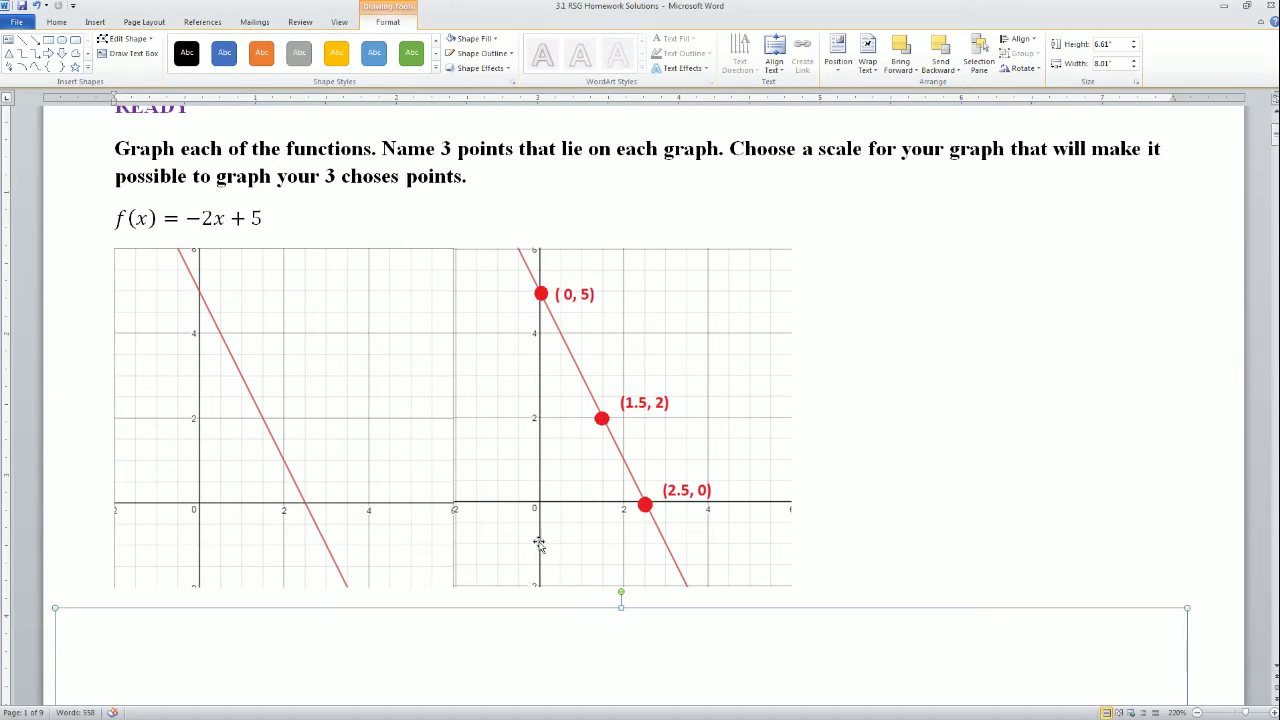
- Move the white cover rectangle down to uncover the f(x) = 4 - 3x problem and both its graphs
scroll(600, 400, "down", 5)
left_click_drag(600, 349, 591, 663)
scroll(618, 597, "down", 4)
left_click_drag(629, 528, 631, 597)
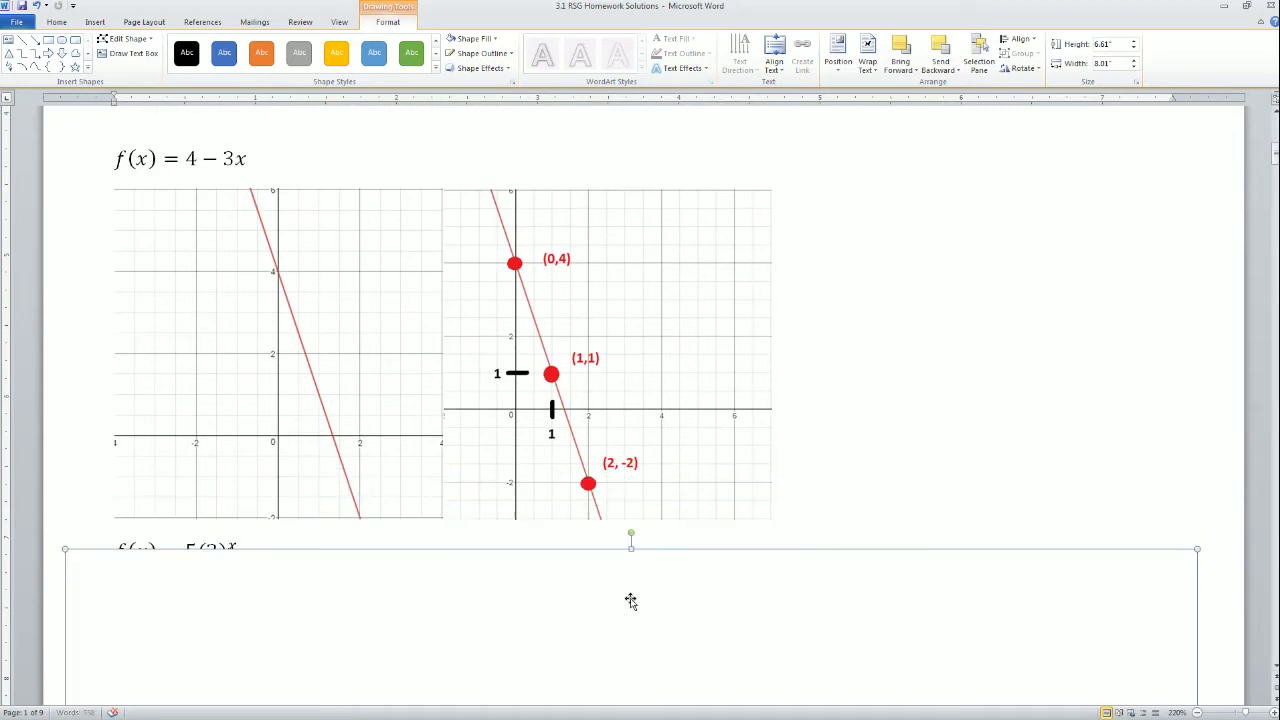
scroll(580, 580, "up", 1)
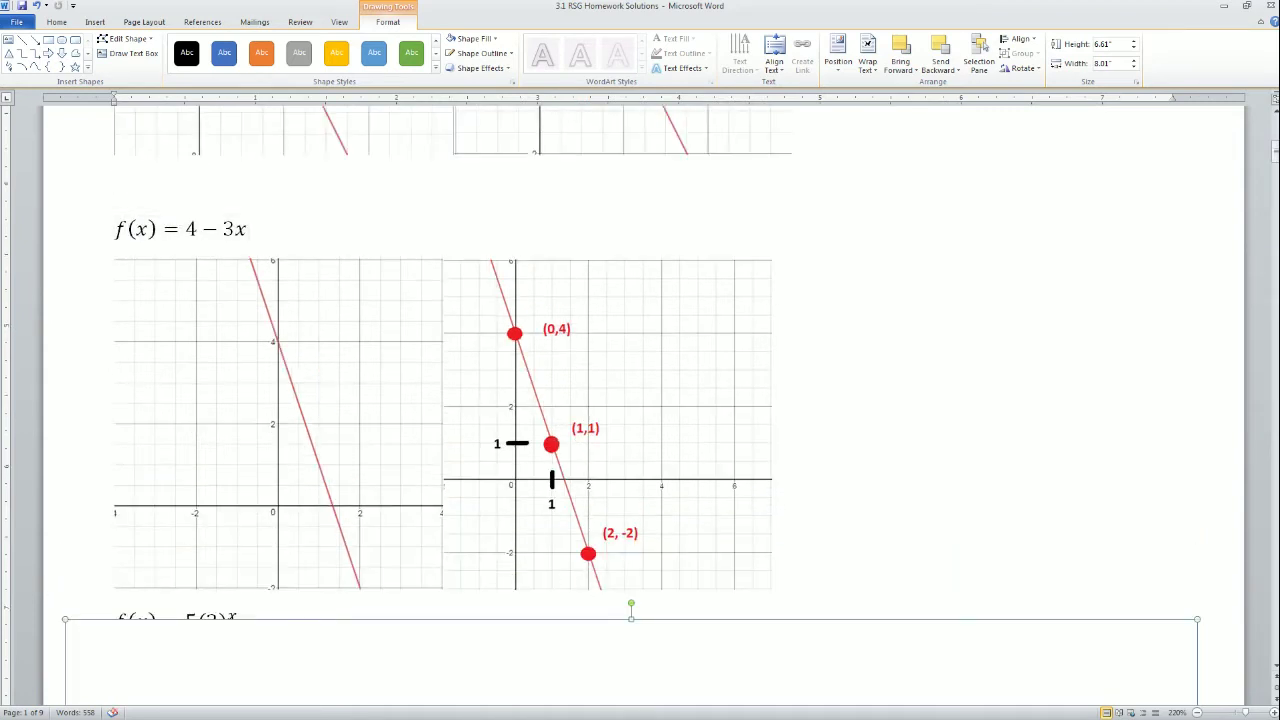
- Switch to Desmos, clear the existing expression and graph 4-3x instead
key("alt+Tab")
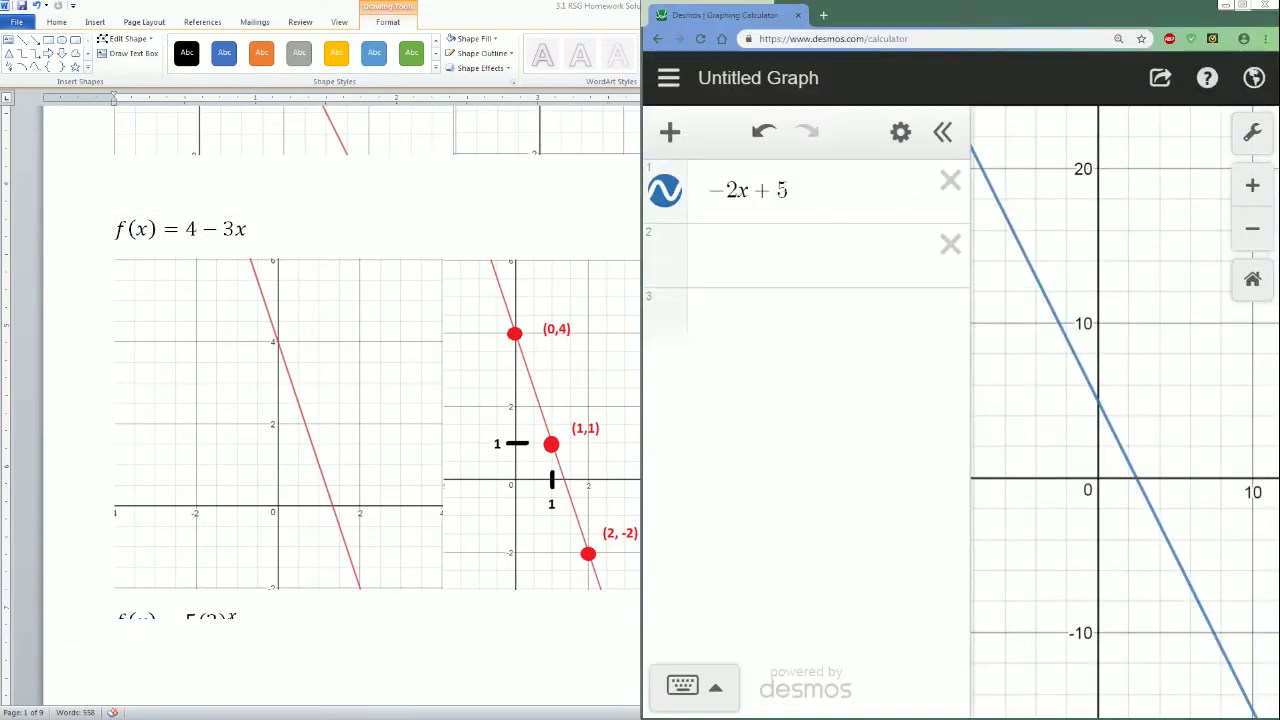
key("ctrl+a")
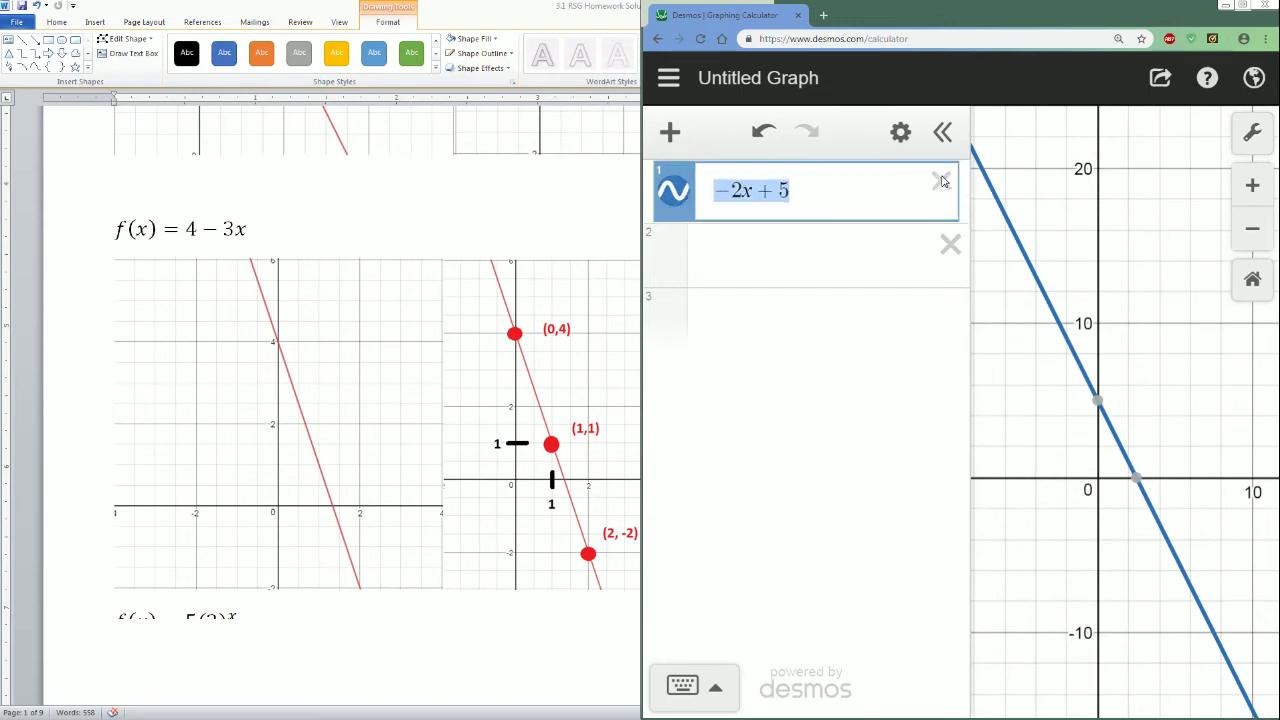
left_click(941, 181)
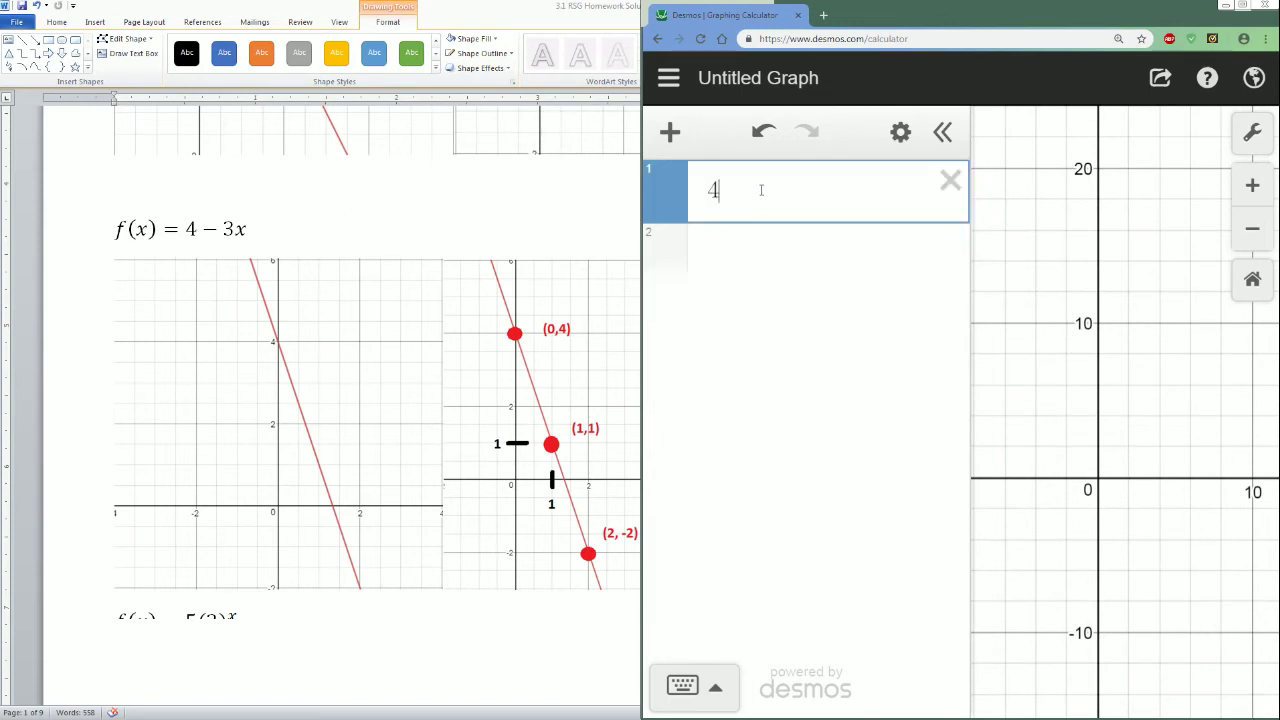
type("4-3x")
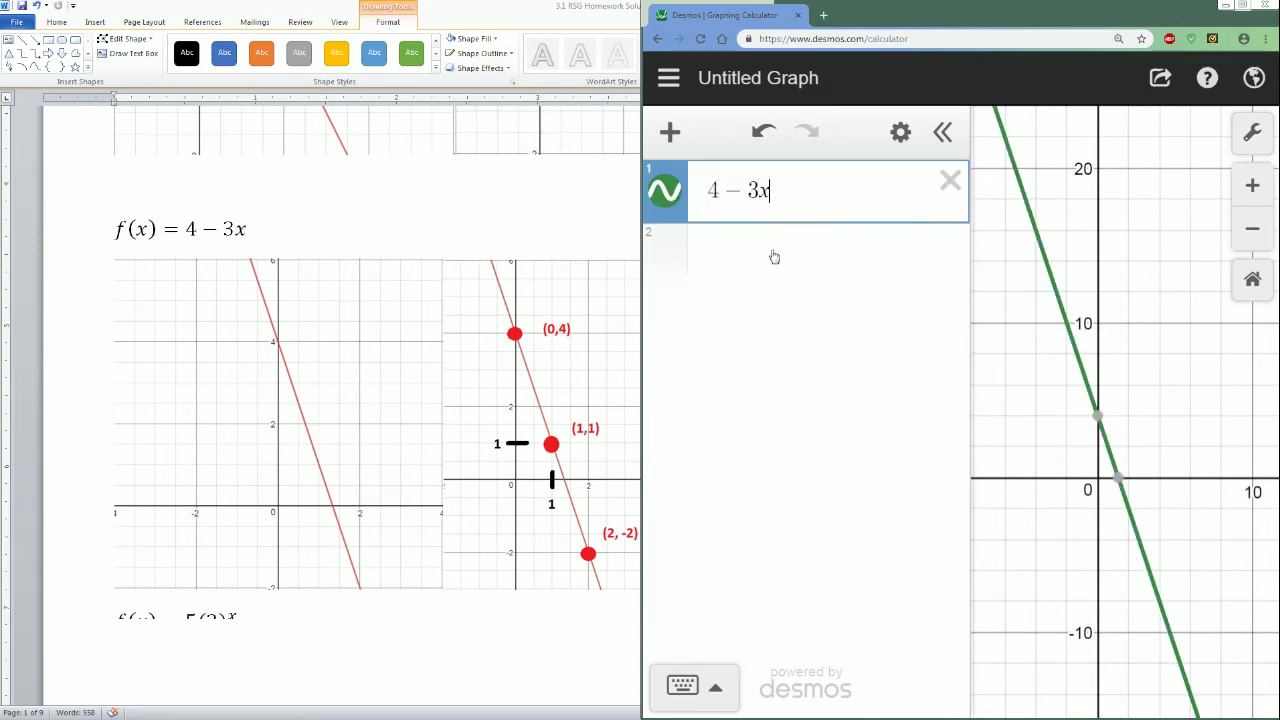
- Enlarge the Desmos window, hide the expression list and examine where the line 4-3x crosses the grid and axes
left_click(1071, 377)
left_click(1252, 185)
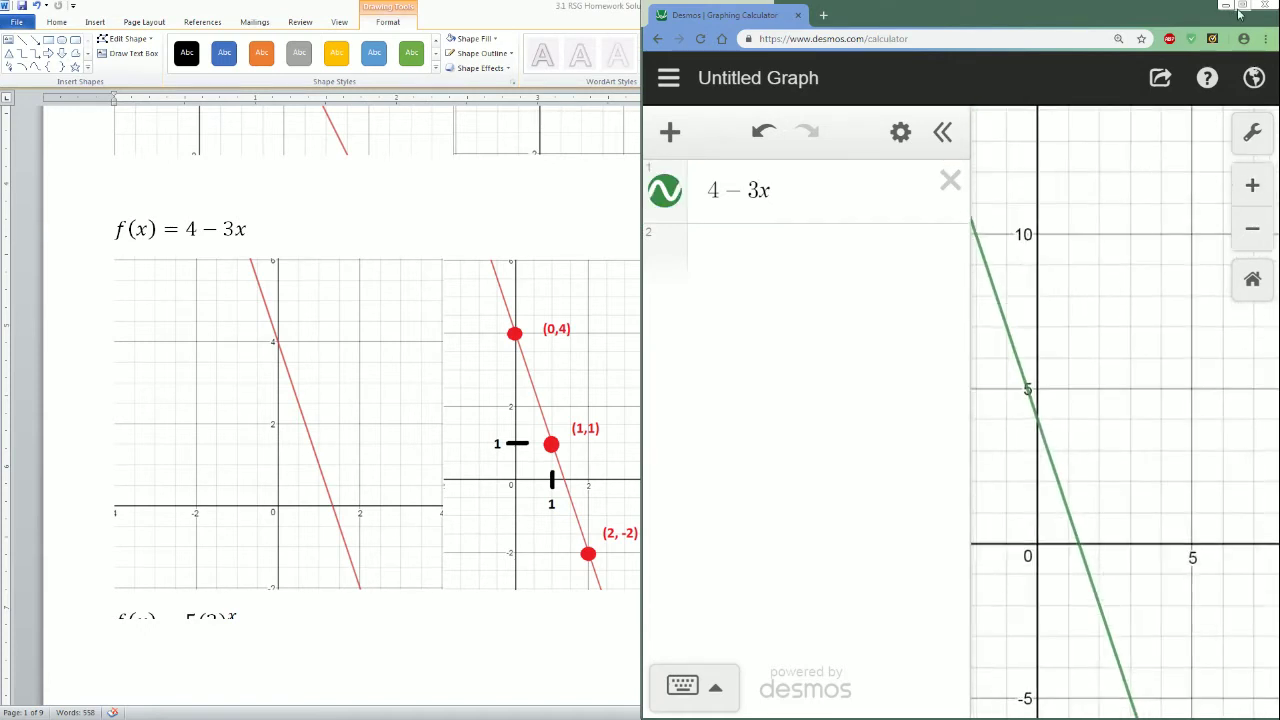
left_click(1242, 7)
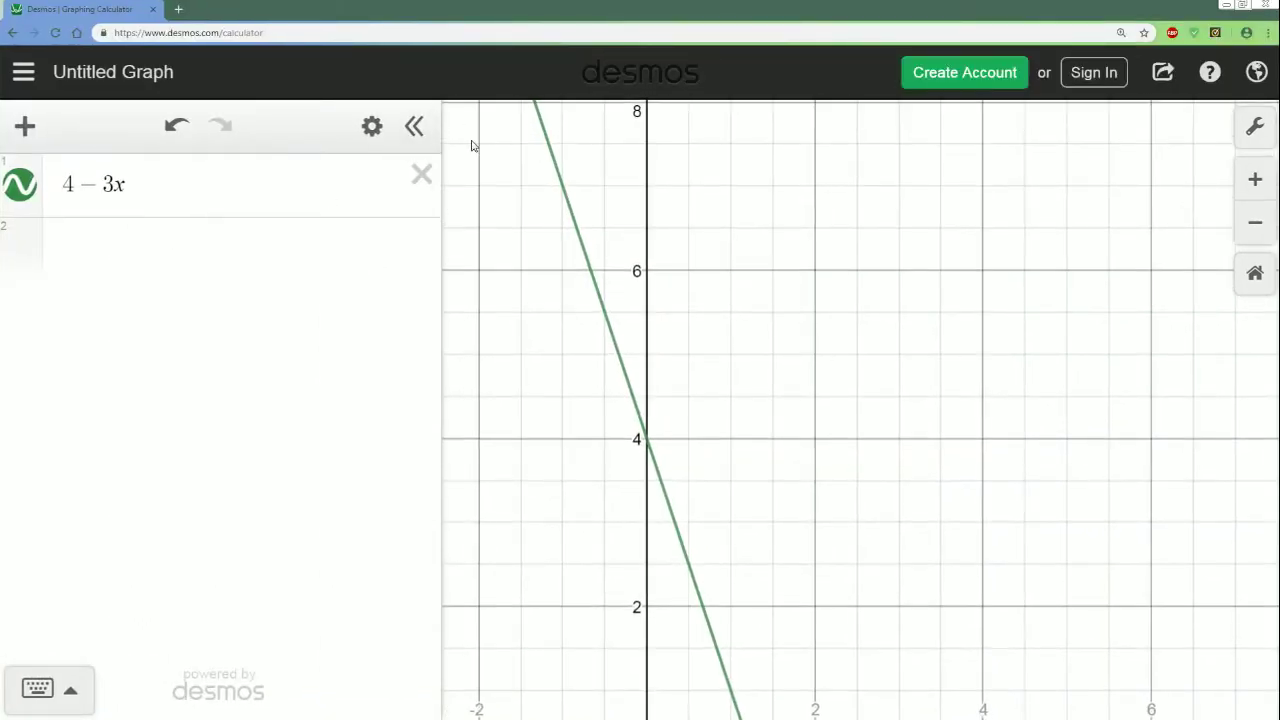
left_click(414, 126)
scroll(397, 280, "up", 3)
mouse_move(549, 314)
left_mouse_down()
mouse_move(487, 151)
mouse_move(469, 546)
mouse_move(537, 357)
mouse_move(543, 245)
left_mouse_up()
left_click_drag(531, 500, 550, 281)
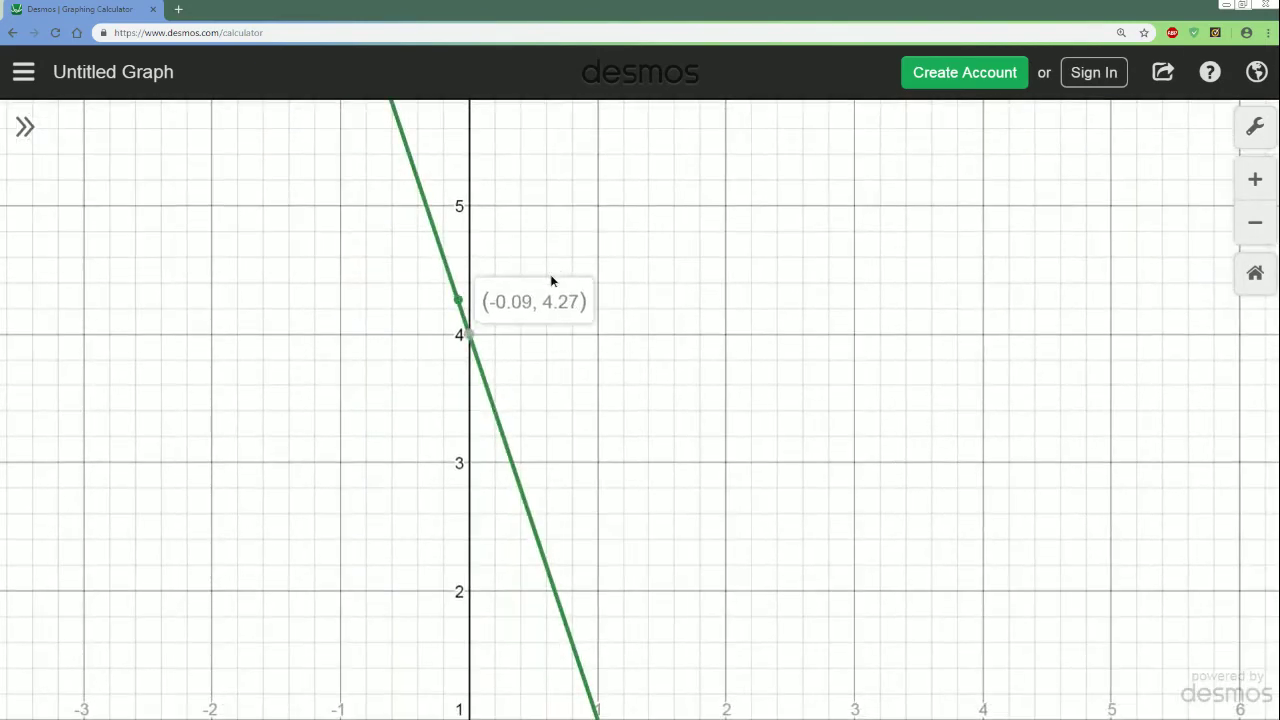
left_click(1253, 224)
left_click_drag(857, 391, 761, 357)
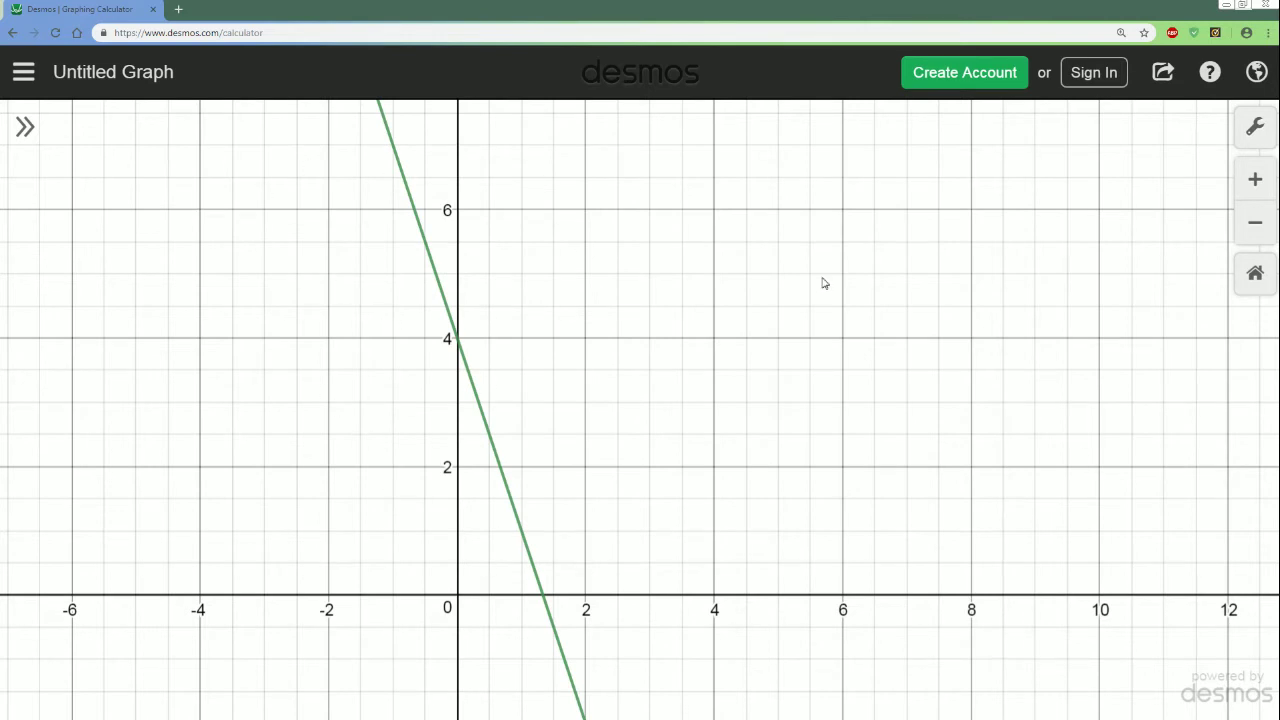
- Return to Word and move the white cover rectangle below the graphs of f(x) = 5(3)^x
left_click(1233, 5)
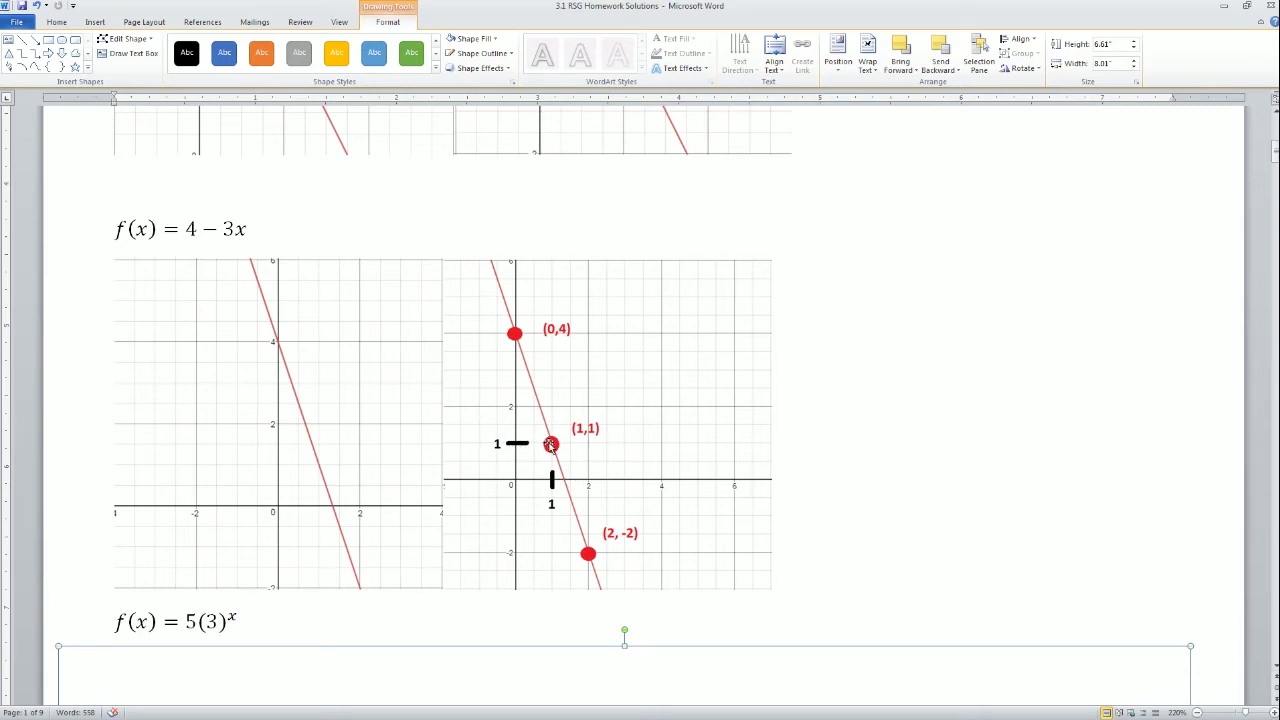
scroll(565, 445, "down", 5)
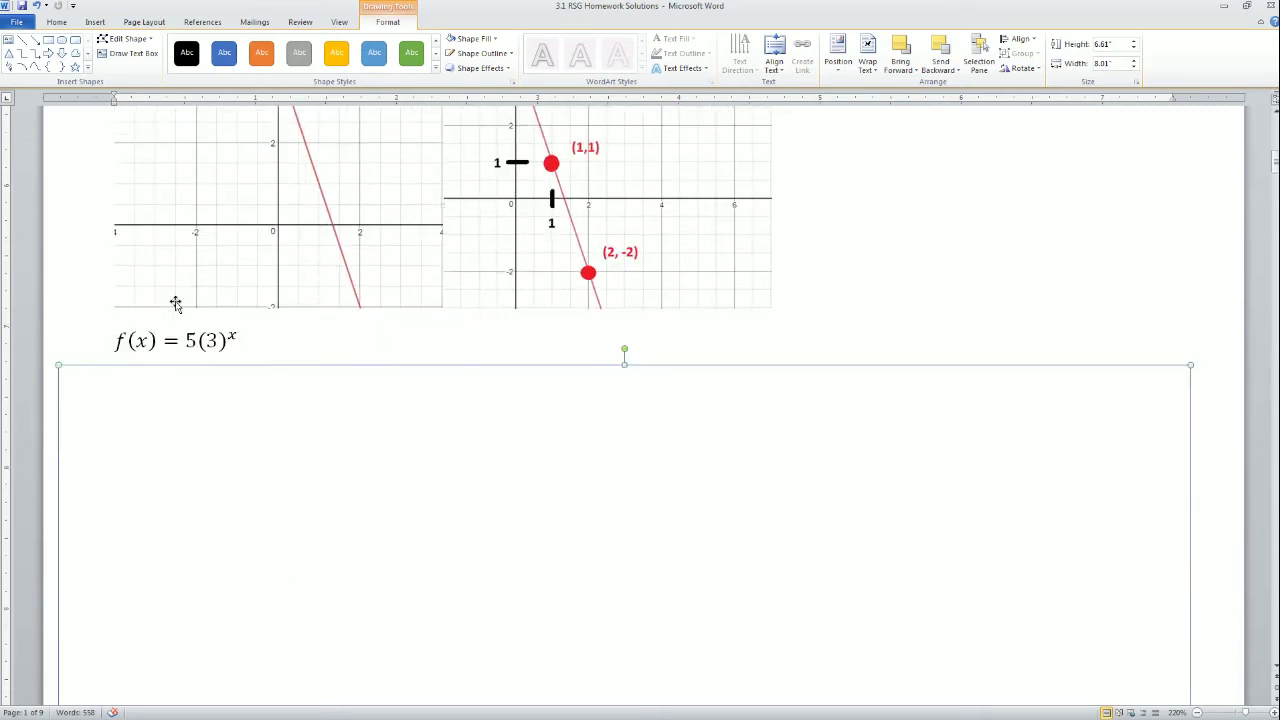
key("ctrl+v")
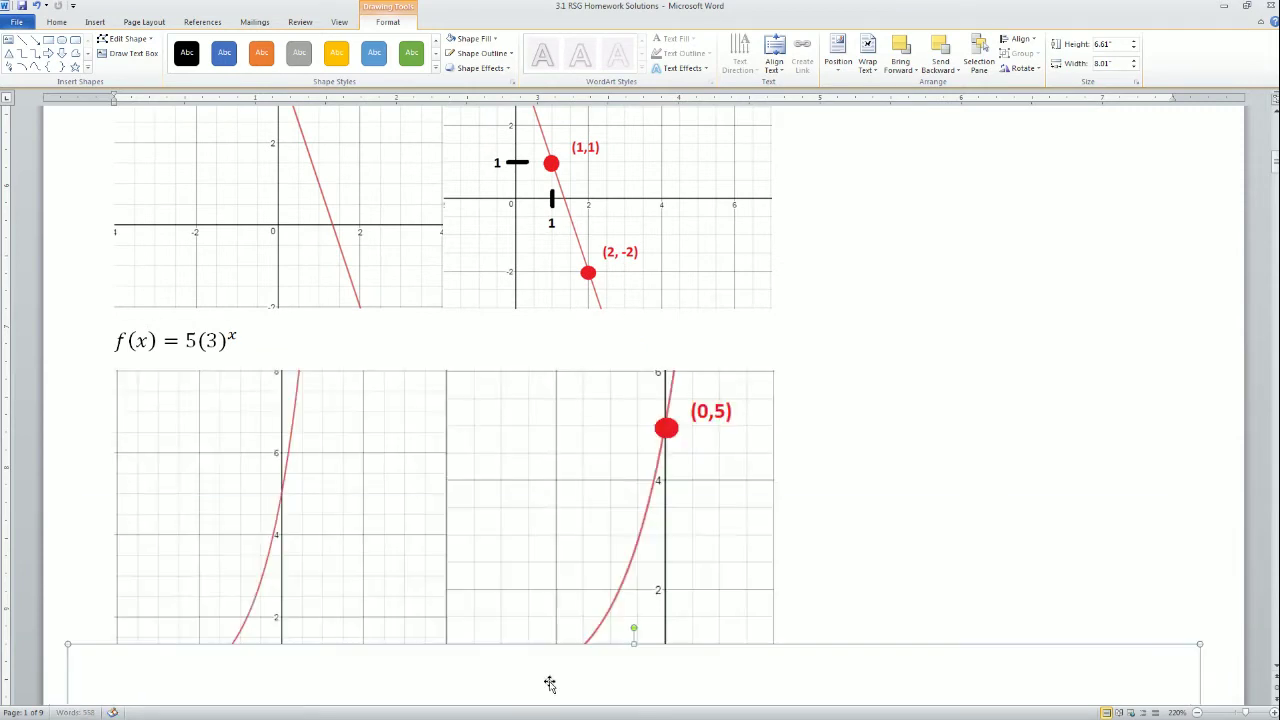
scroll(590, 655, "down", 1)
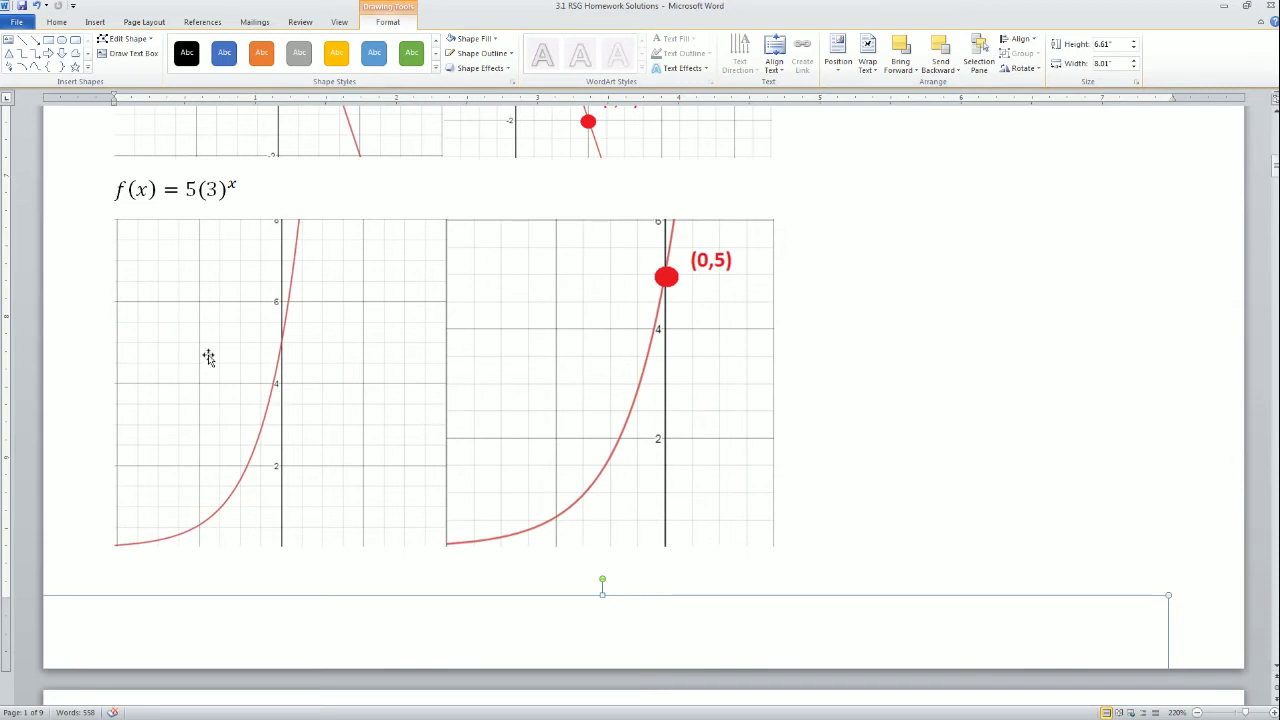
- Switch to Desmos, dock its window beside the document and replace the expression with 5(3)^x
key("alt+Tab")
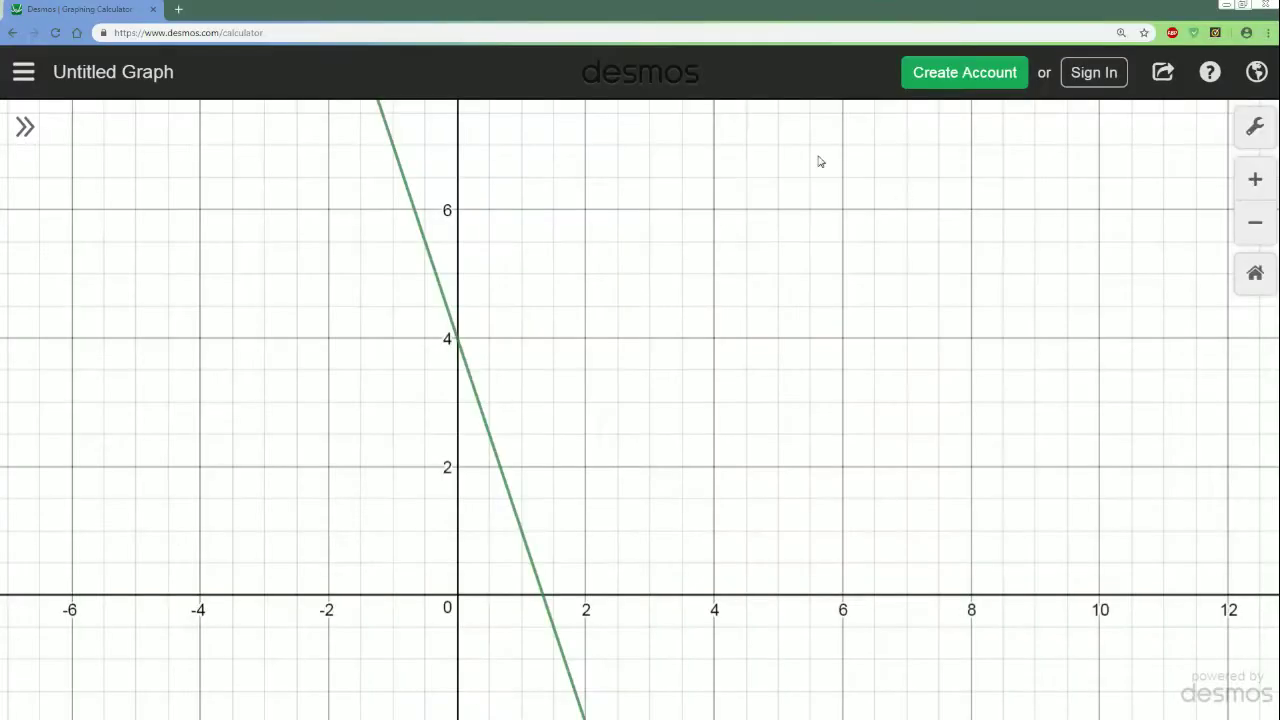
left_click_drag(735, 5, 1279, 5)
left_click(669, 131)
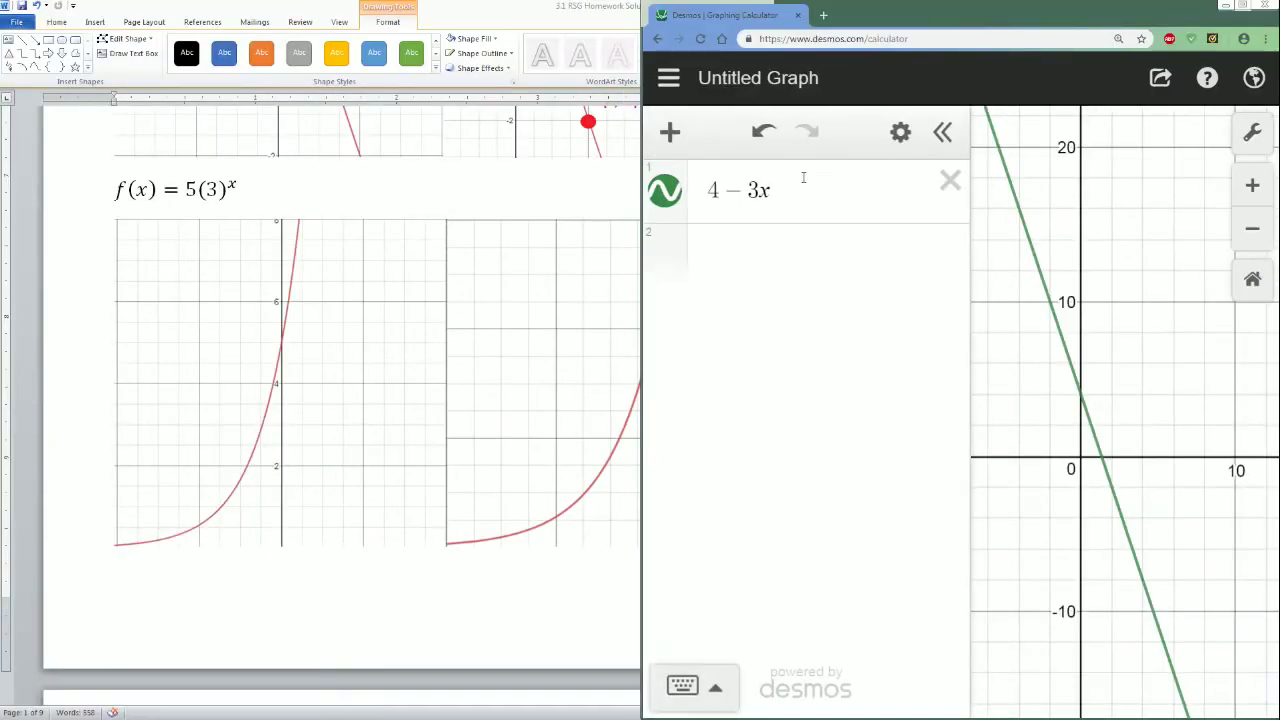
left_click_drag(780, 191, 678, 197)
type("5")
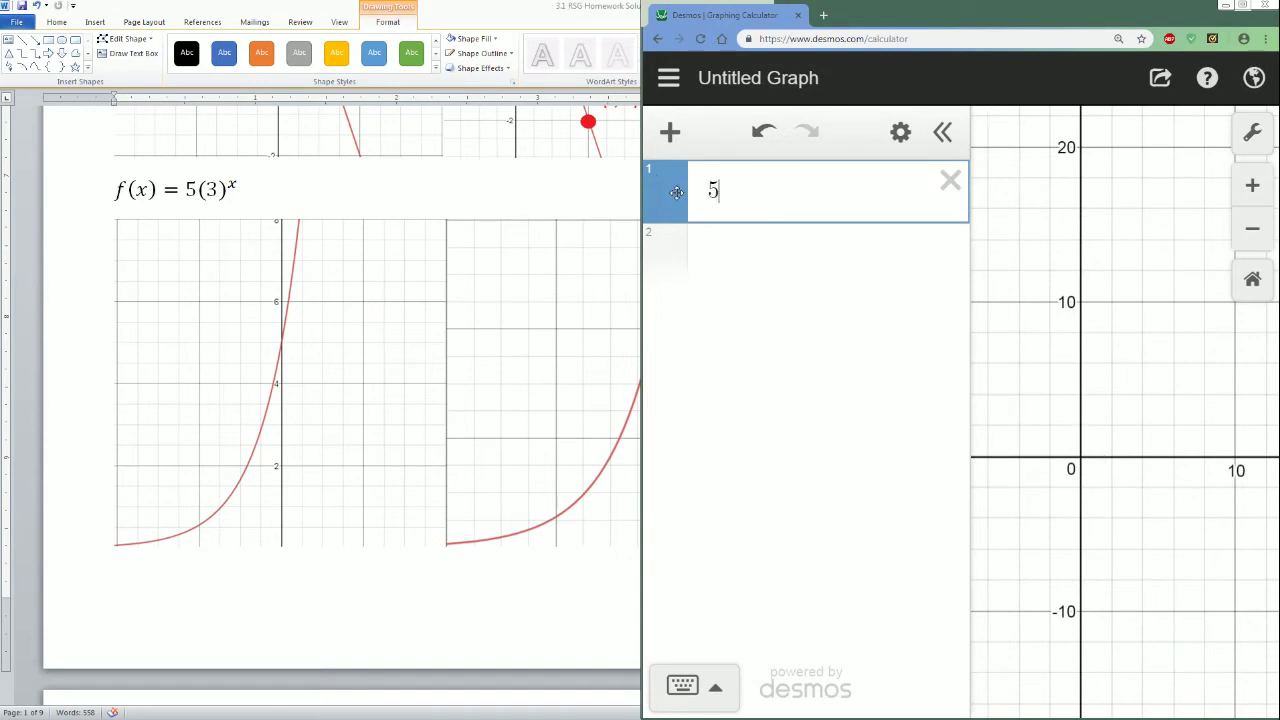
type("(3)")
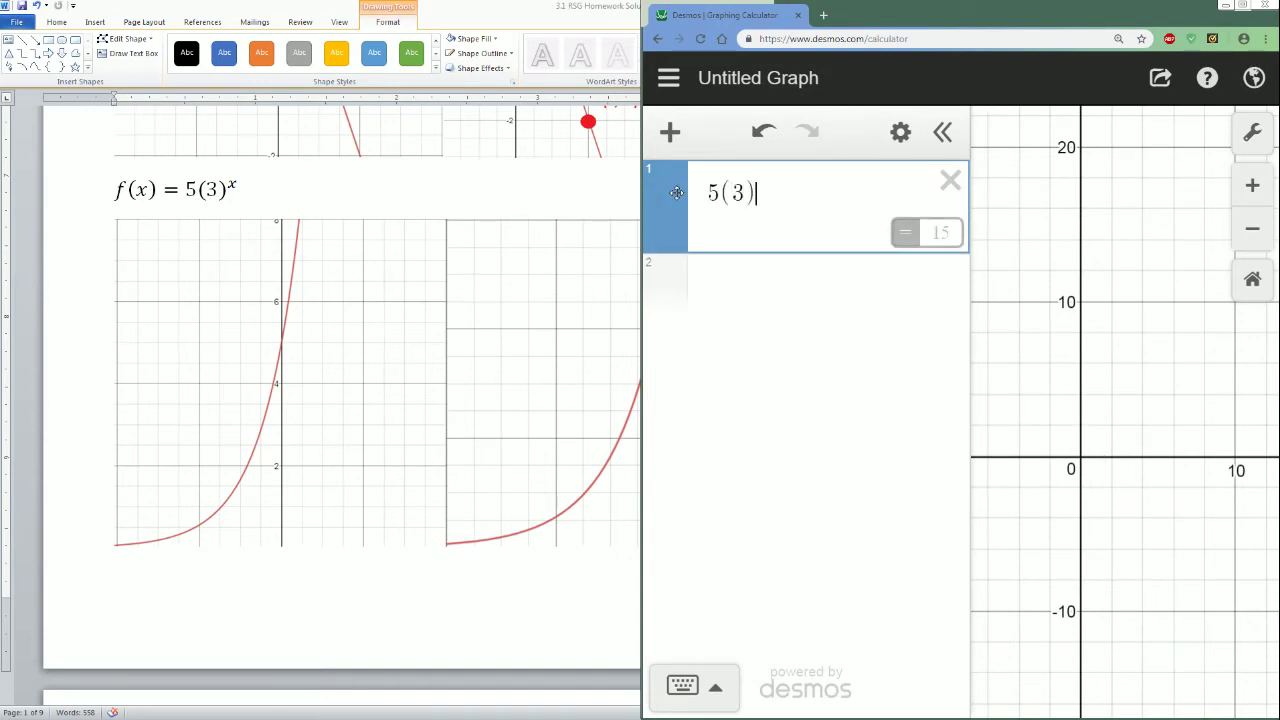
type("^x")
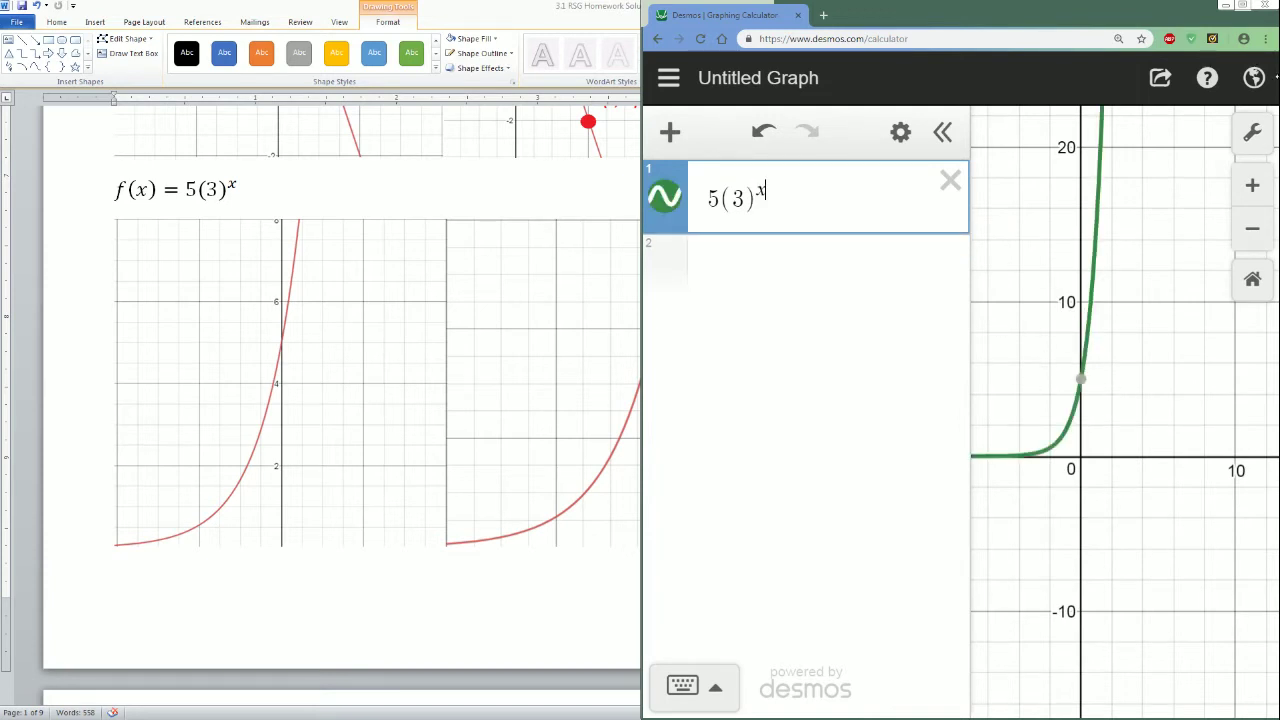
- Return to Word and move the white cover rectangle down to uncover k(x) = 4(2)^x and its graphs
key("alt+Tab")
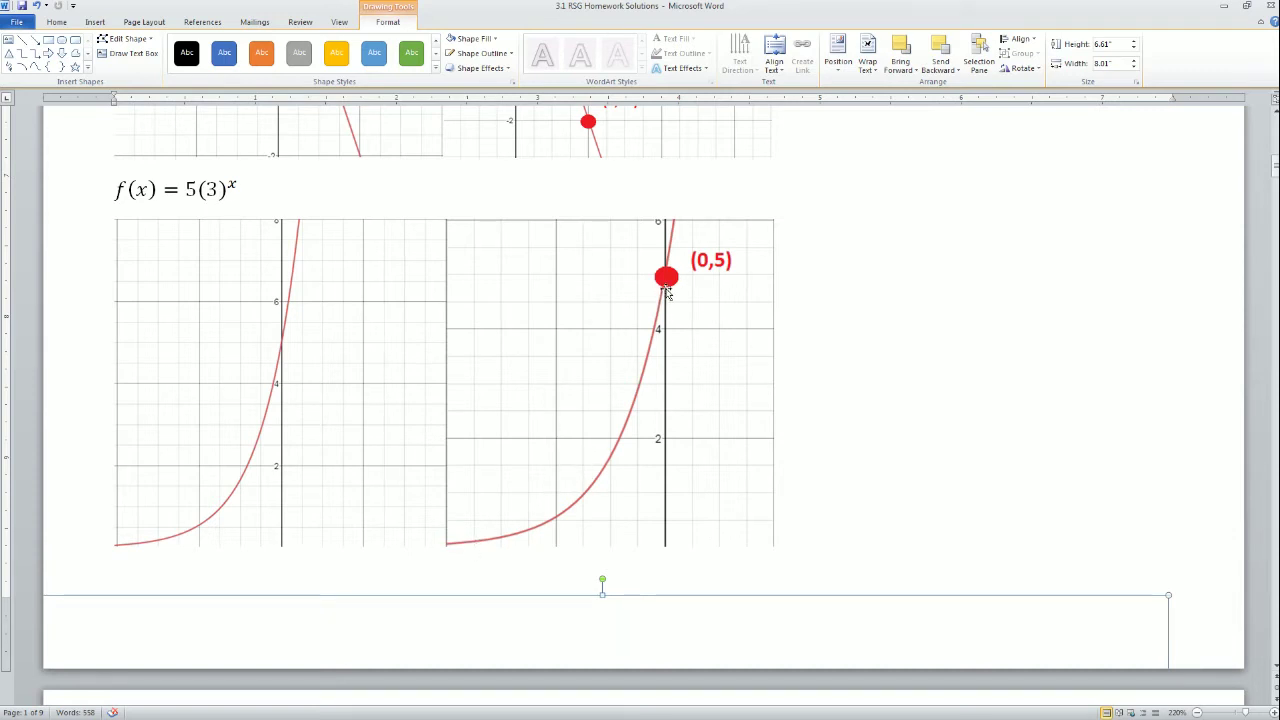
scroll(668, 292, "down", 3)
mouse_move(404, 352)
left_mouse_down()
mouse_move(480, 560)
mouse_move(457, 551)
left_mouse_up()
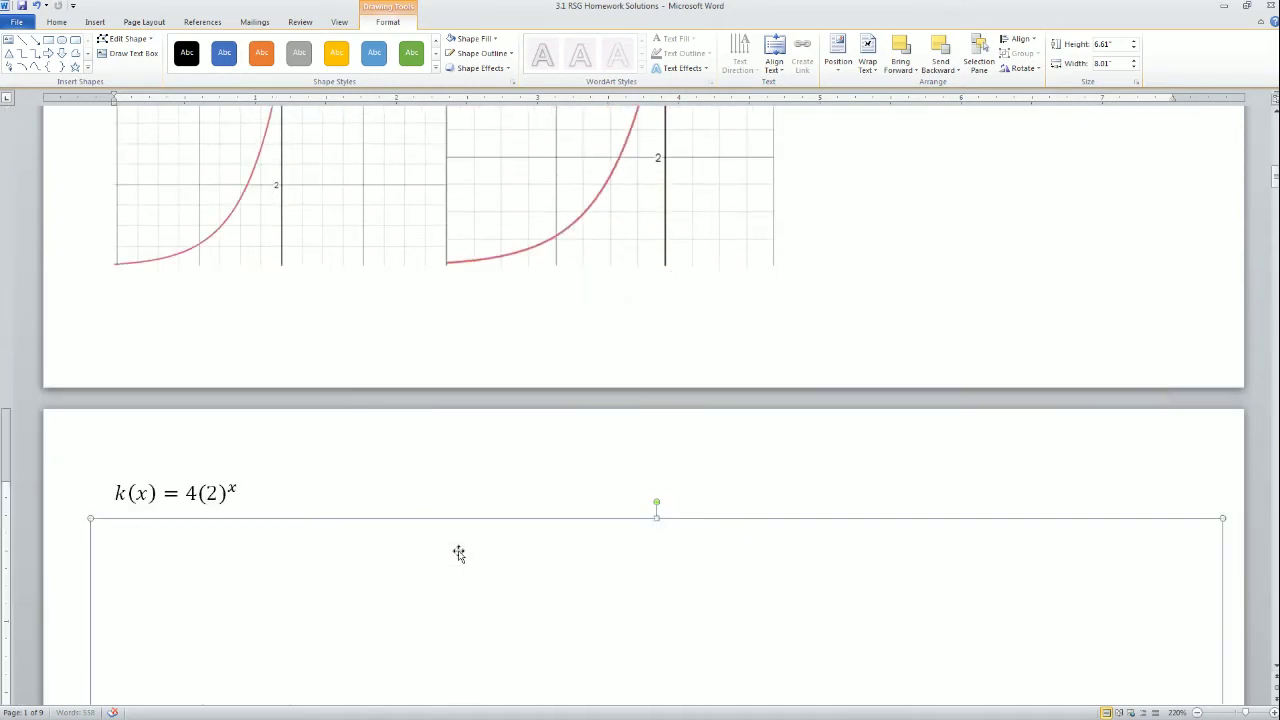
scroll(523, 400, "down", 3)
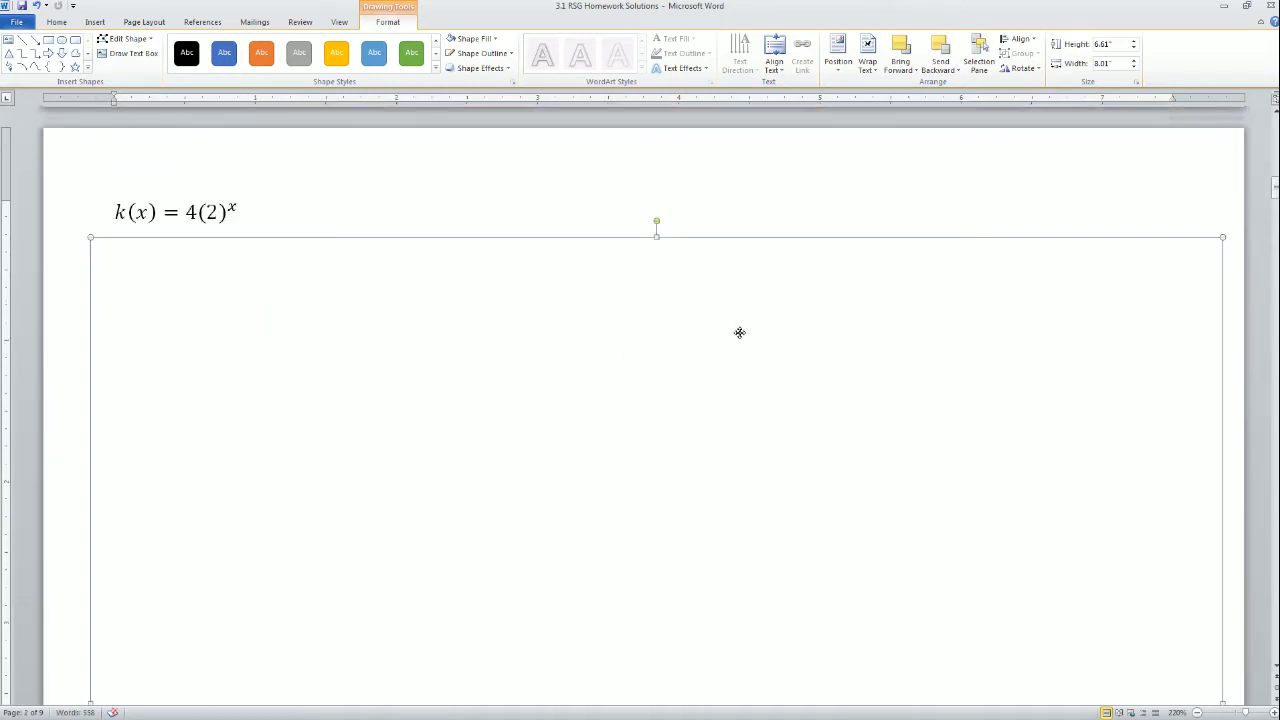
mouse_move(739, 332)
left_mouse_down()
mouse_move(709, 546)
mouse_move(603, 531)
mouse_move(519, 678)
mouse_move(486, 643)
left_mouse_up()
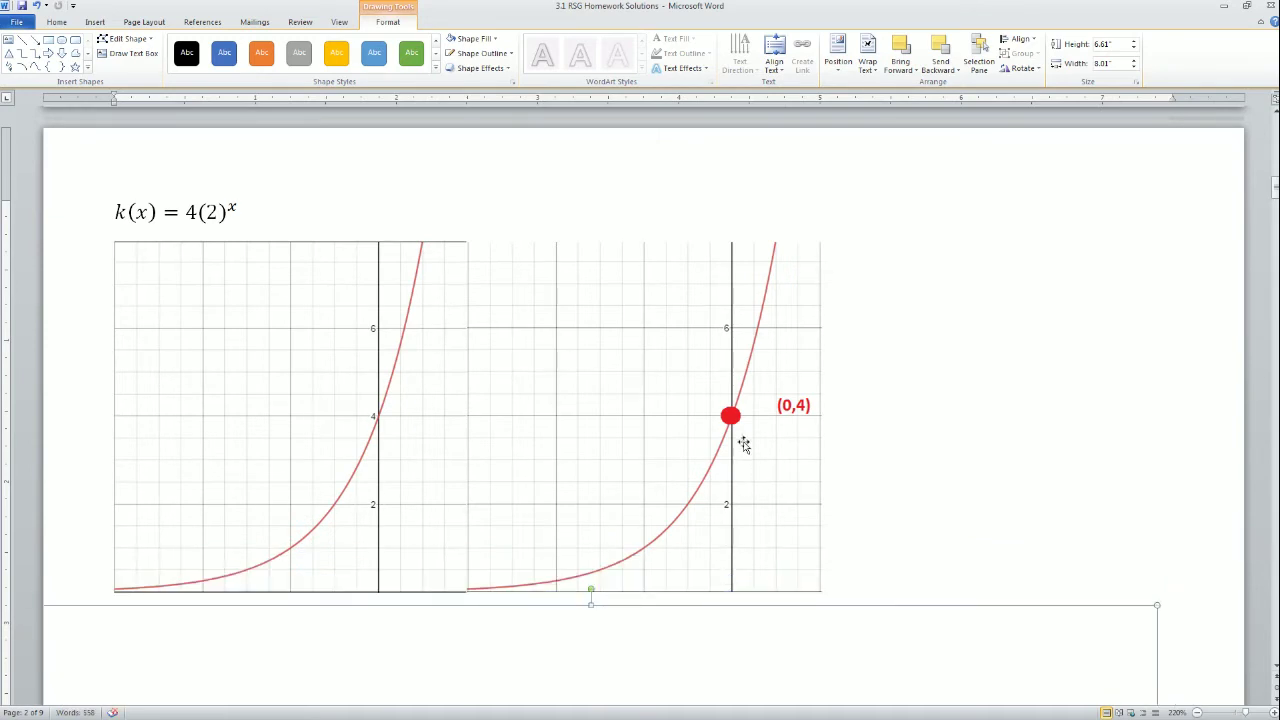
- Move the white cover rectangle down to uncover the graphs of v(t) = 2.5t − 4 and f(x) = 8(3)^x, and highlight the coefficient 8
scroll(526, 584, "down", 3)
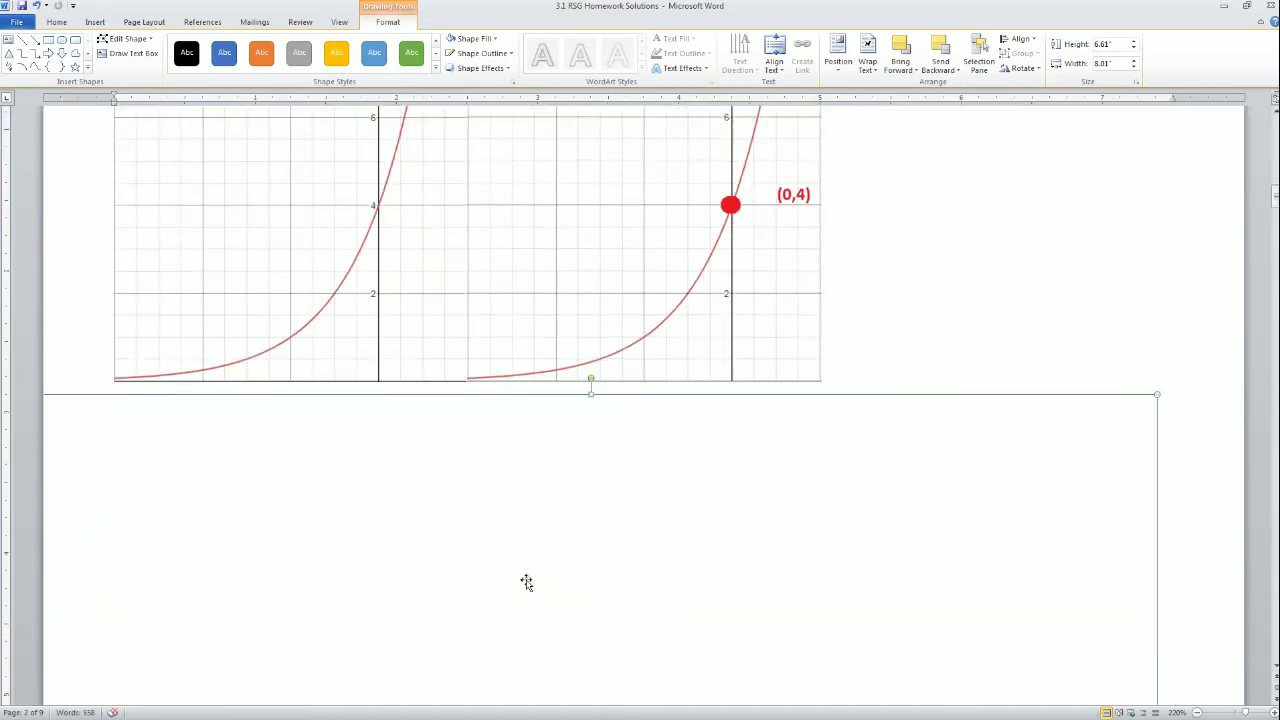
scroll(561, 665, "down", 3)
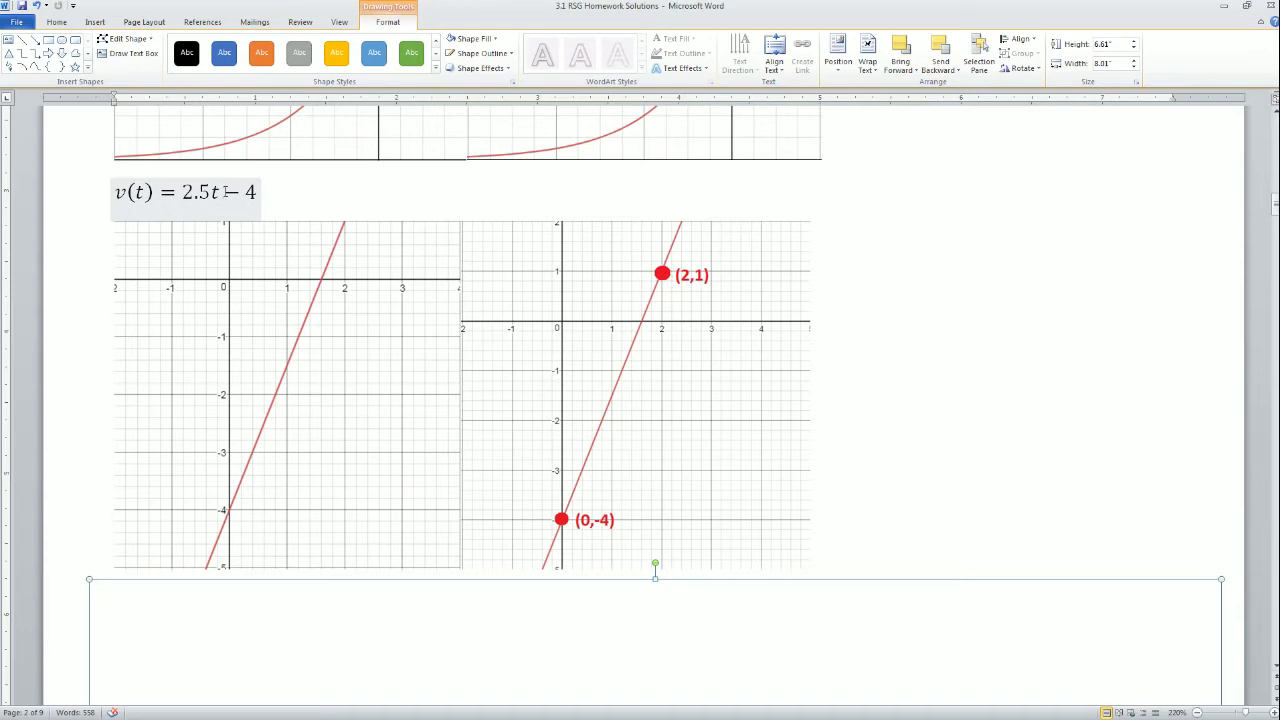
scroll(511, 306, "down", 5)
left_click_drag(511, 306, 500, 397)
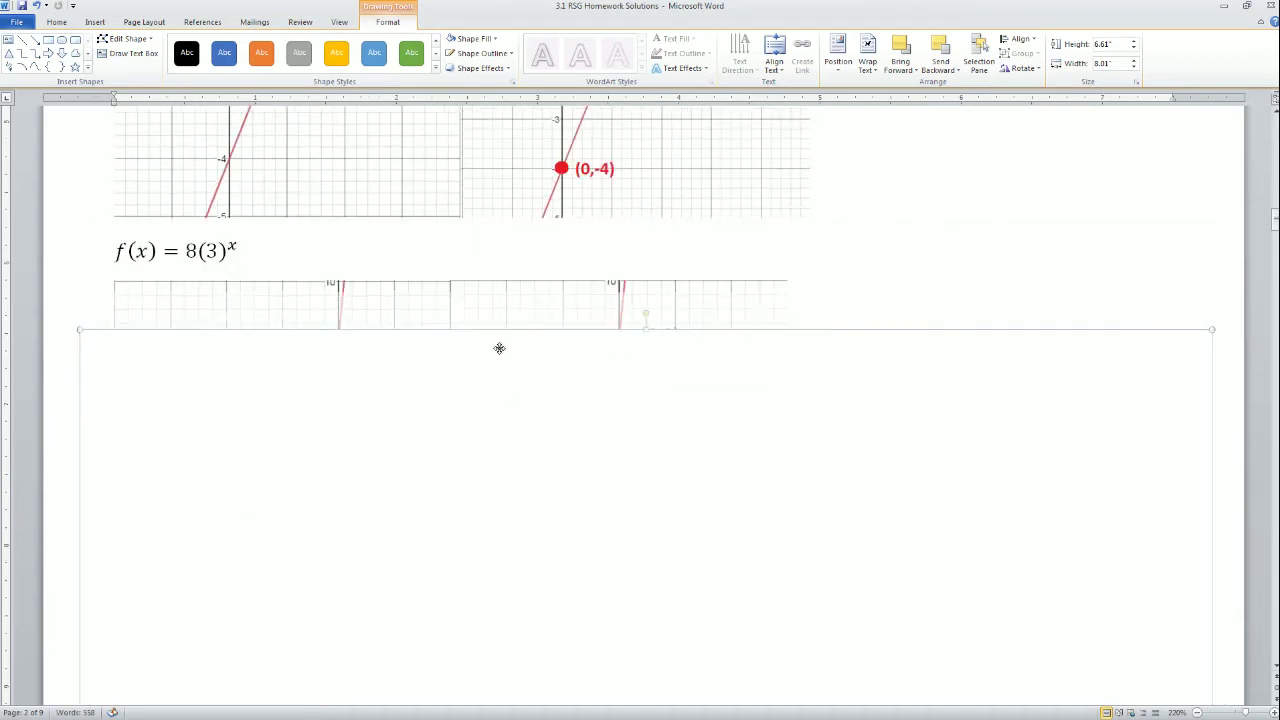
left_click_drag(499, 348, 476, 622)
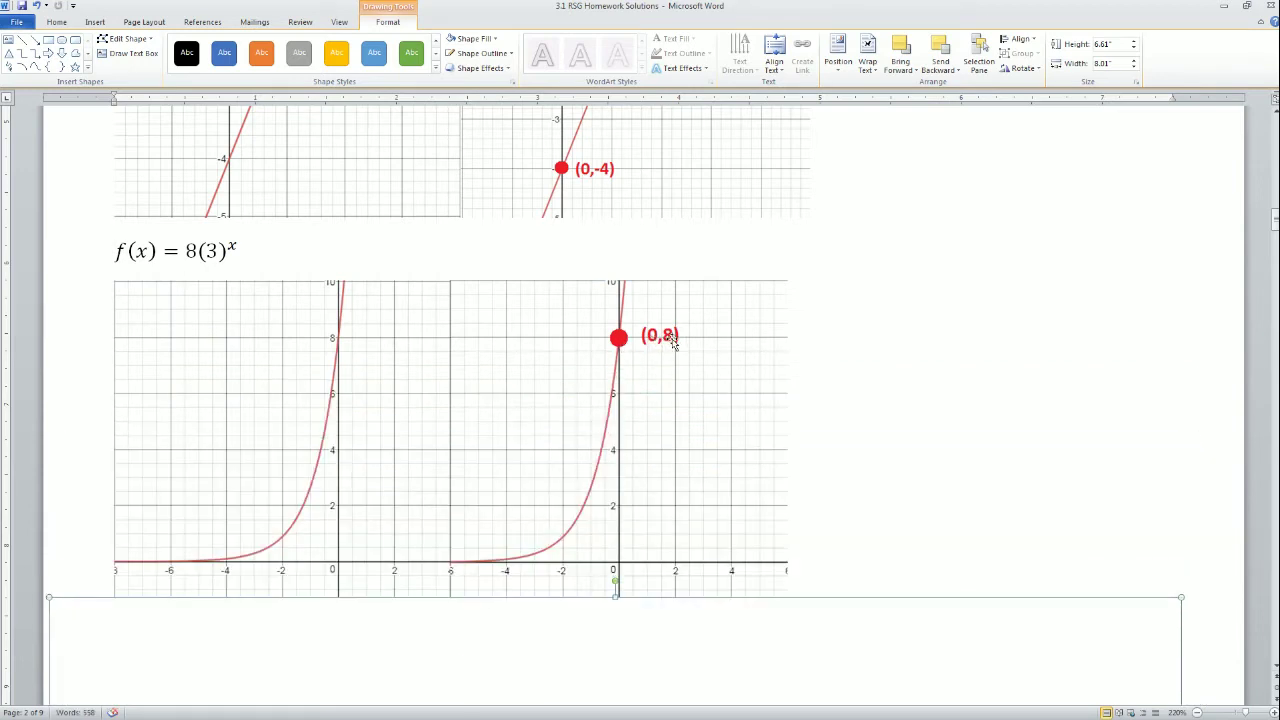
left_click(185, 251)
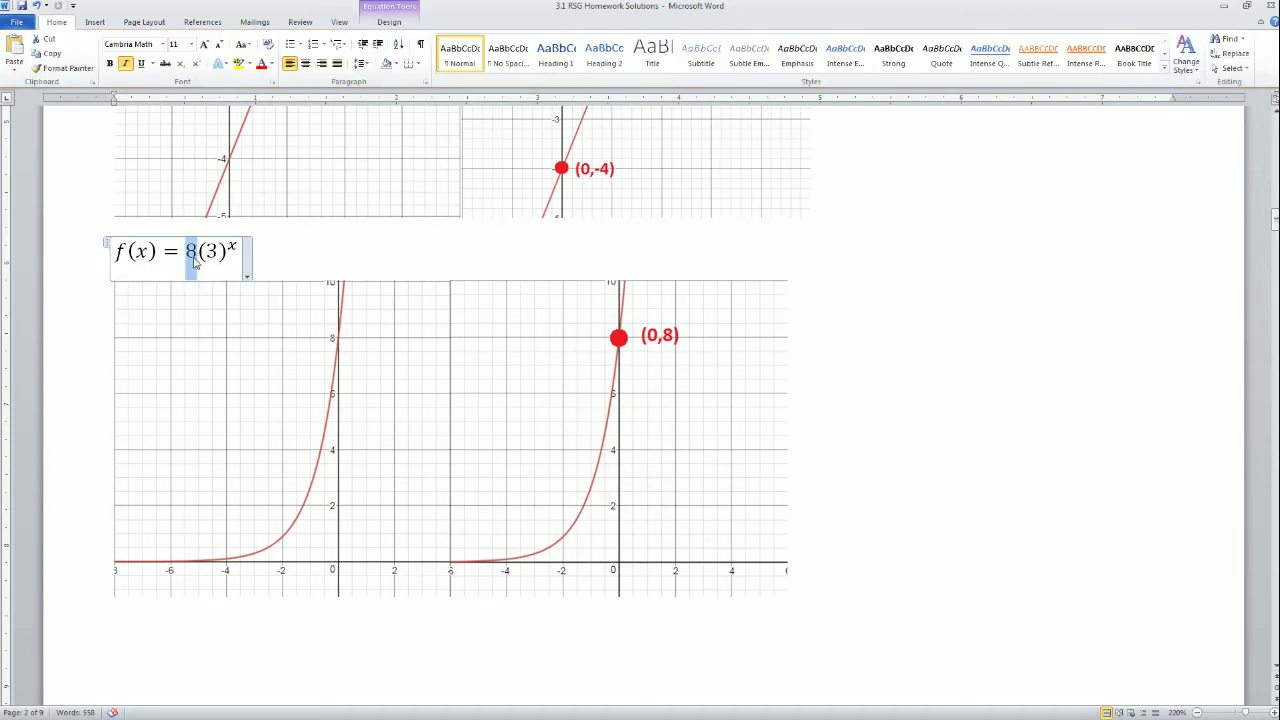
- Move the white cover rectangle onto the following page to uncover the SET heading and its graph-matching instructions
left_click(788, 608)
scroll(611, 487, "down", 5)
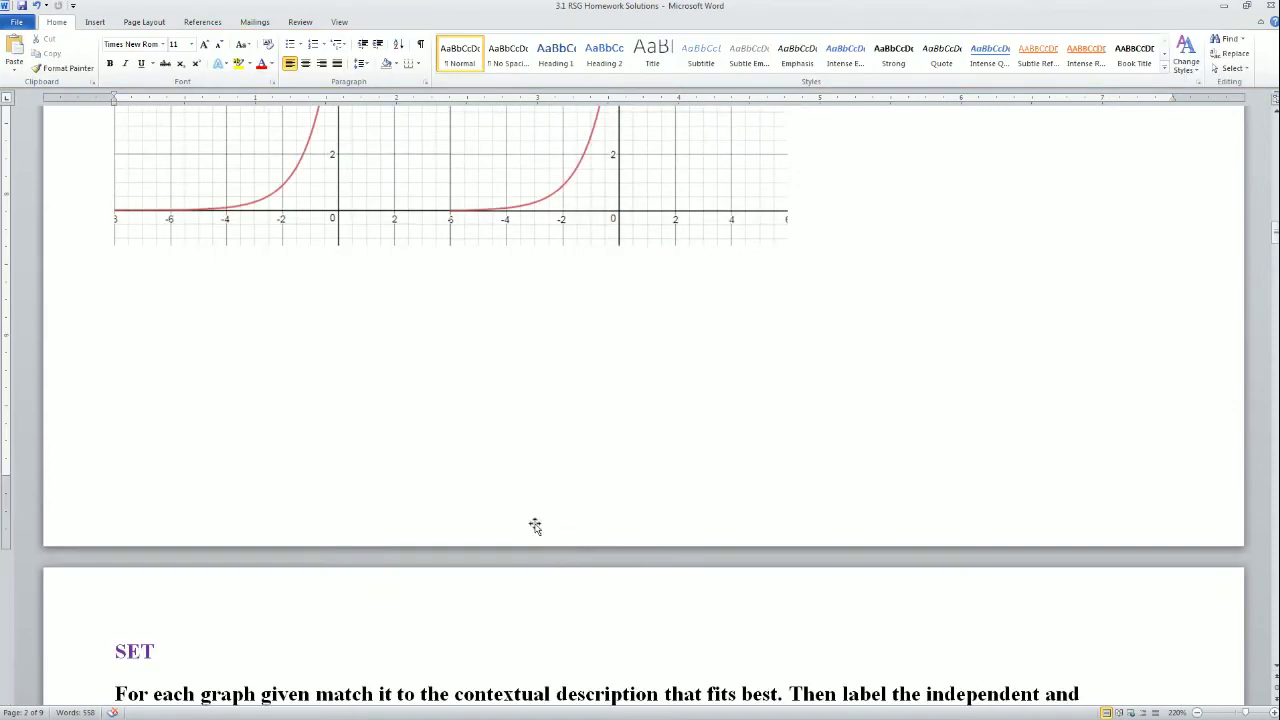
left_click(363, 317)
left_click_drag(250, 692, 257, 664)
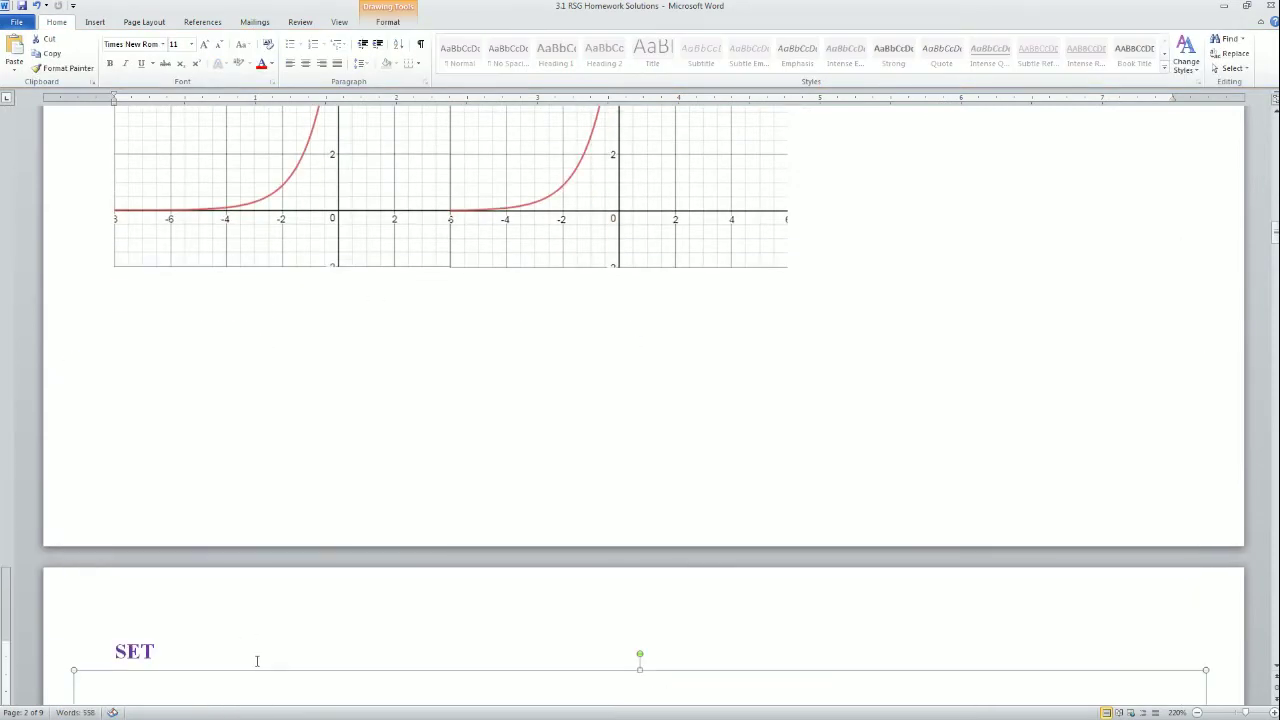
scroll(432, 376, "down", 4)
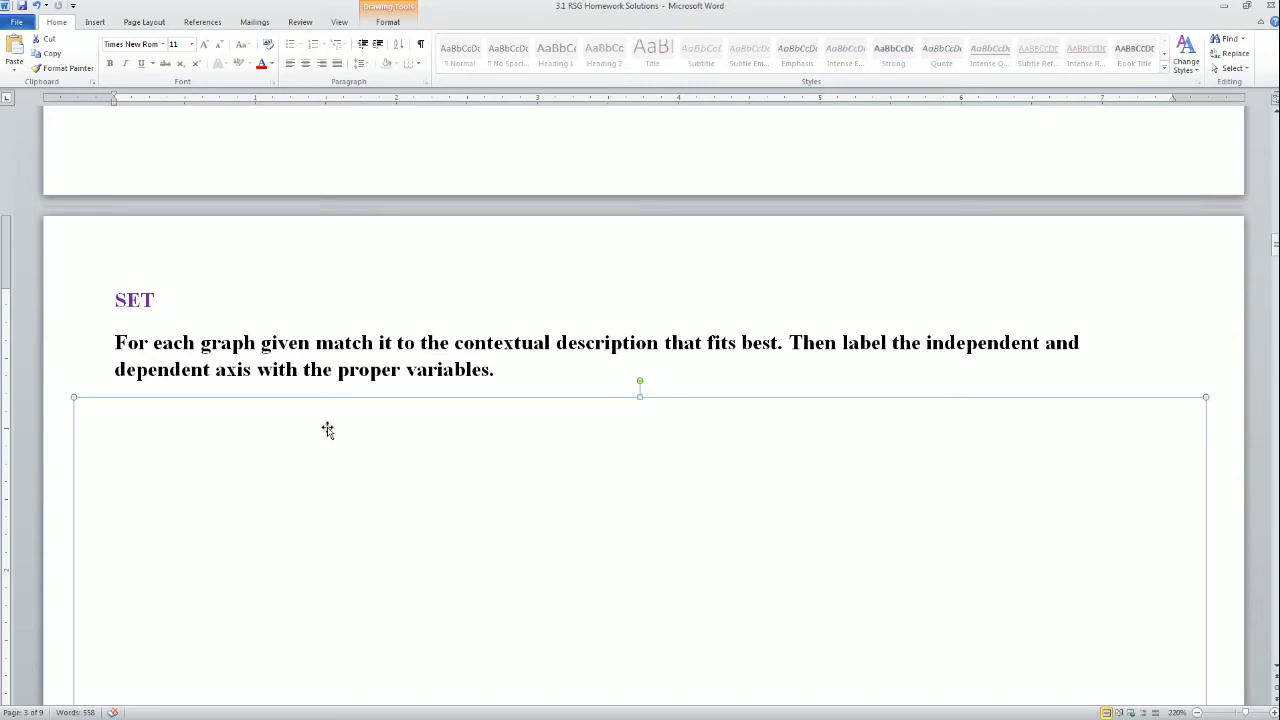
- Move the cover rectangle down to uncover problem 7's wavy graph with its domain and slope answers
left_click_drag(336, 424, 343, 608)
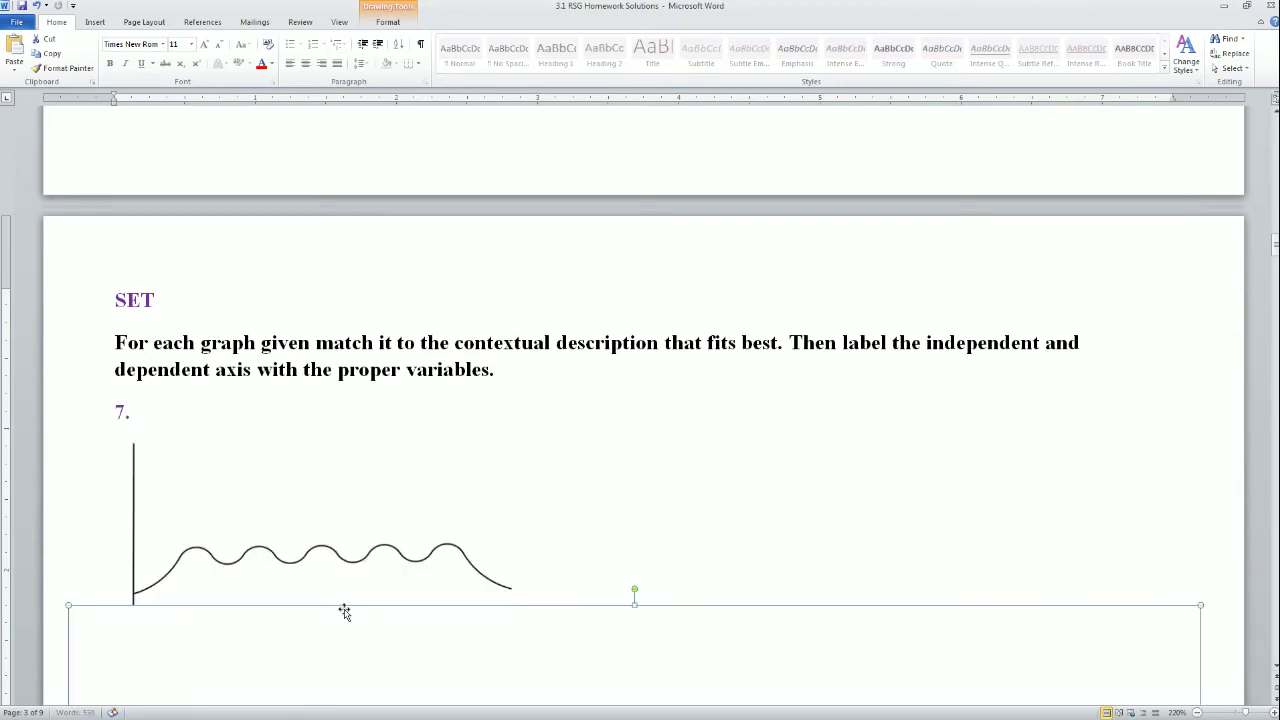
scroll(340, 583, "down", 1)
mouse_move(366, 503)
left_mouse_down()
mouse_move(374, 636)
mouse_move(395, 603)
left_mouse_up()
scroll(375, 618, "down", 1)
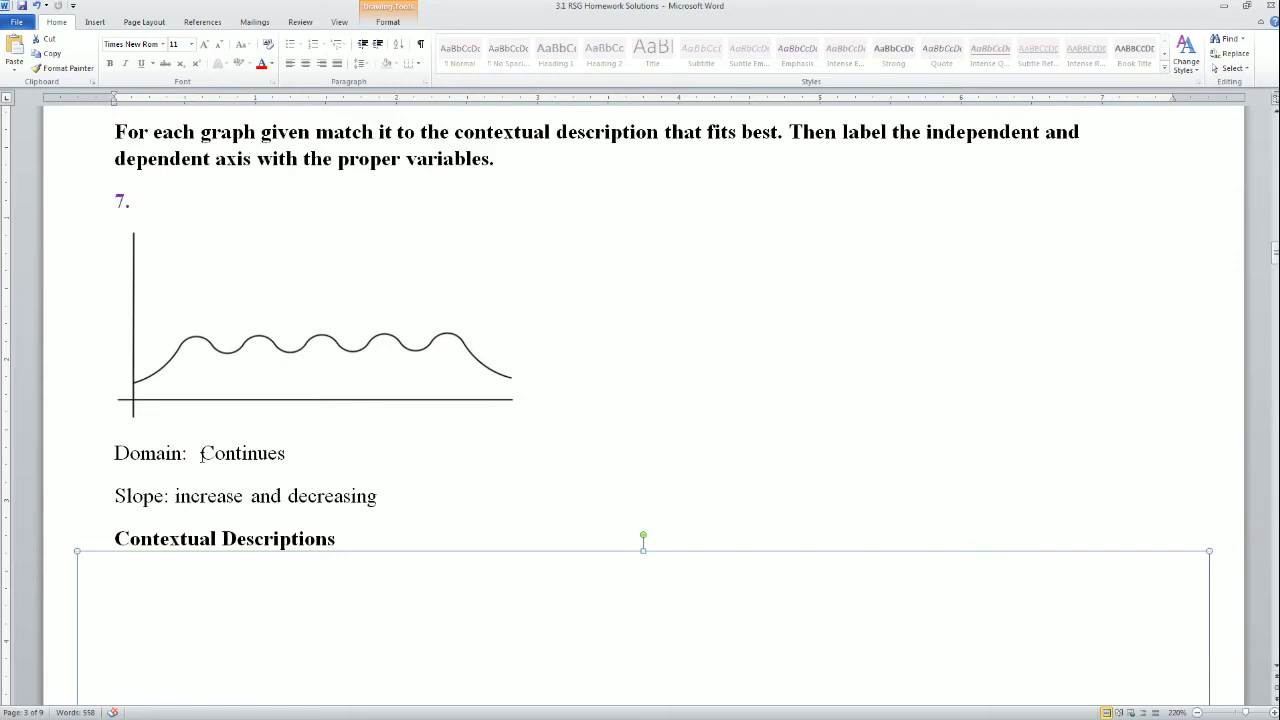
- Uncover problem 7's contextual description a about the savings account and the reason below it
scroll(251, 517, "down", 1)
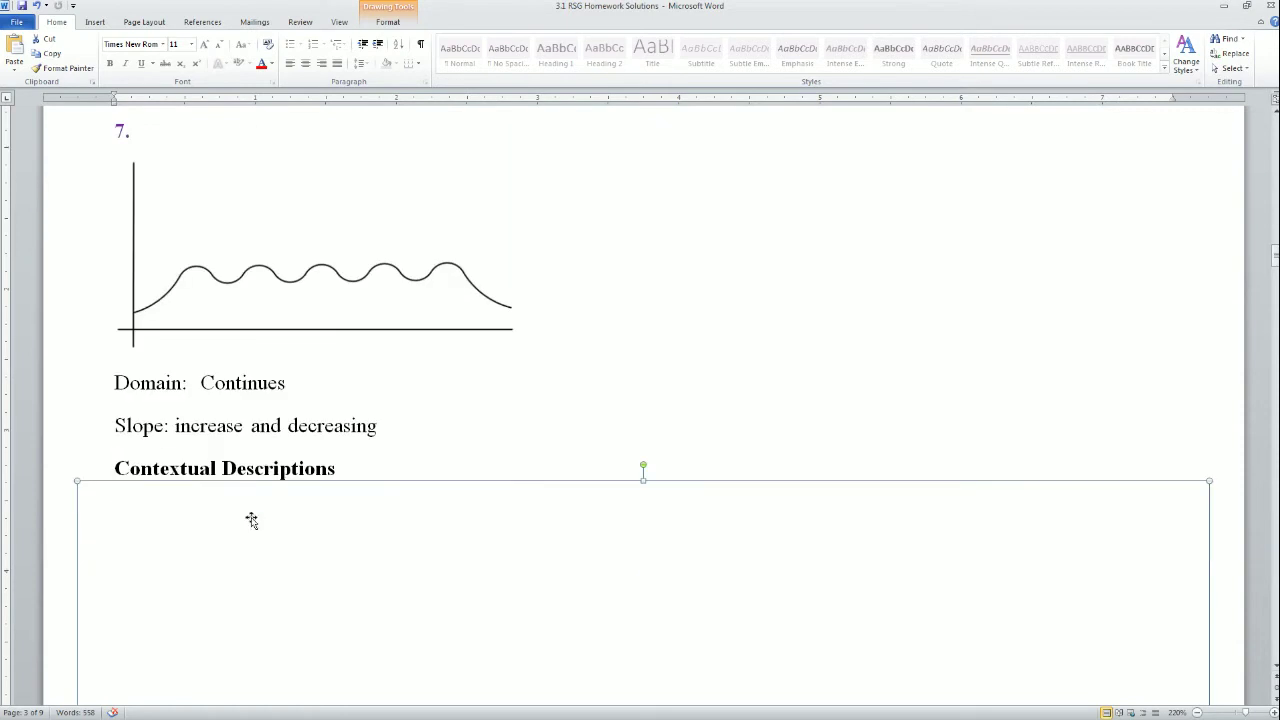
mouse_move(251, 517)
left_mouse_down()
mouse_move(277, 574)
mouse_move(251, 574)
mouse_move(254, 549)
left_mouse_up()
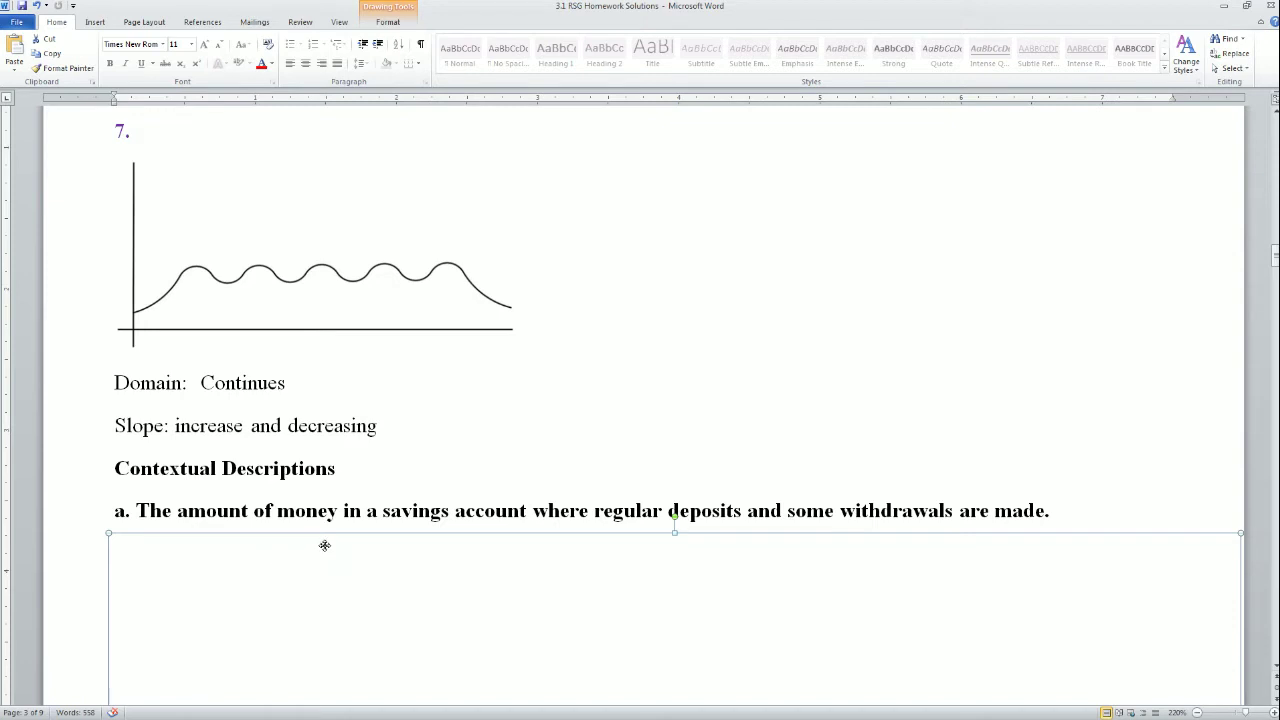
left_click_drag(324, 545, 321, 652)
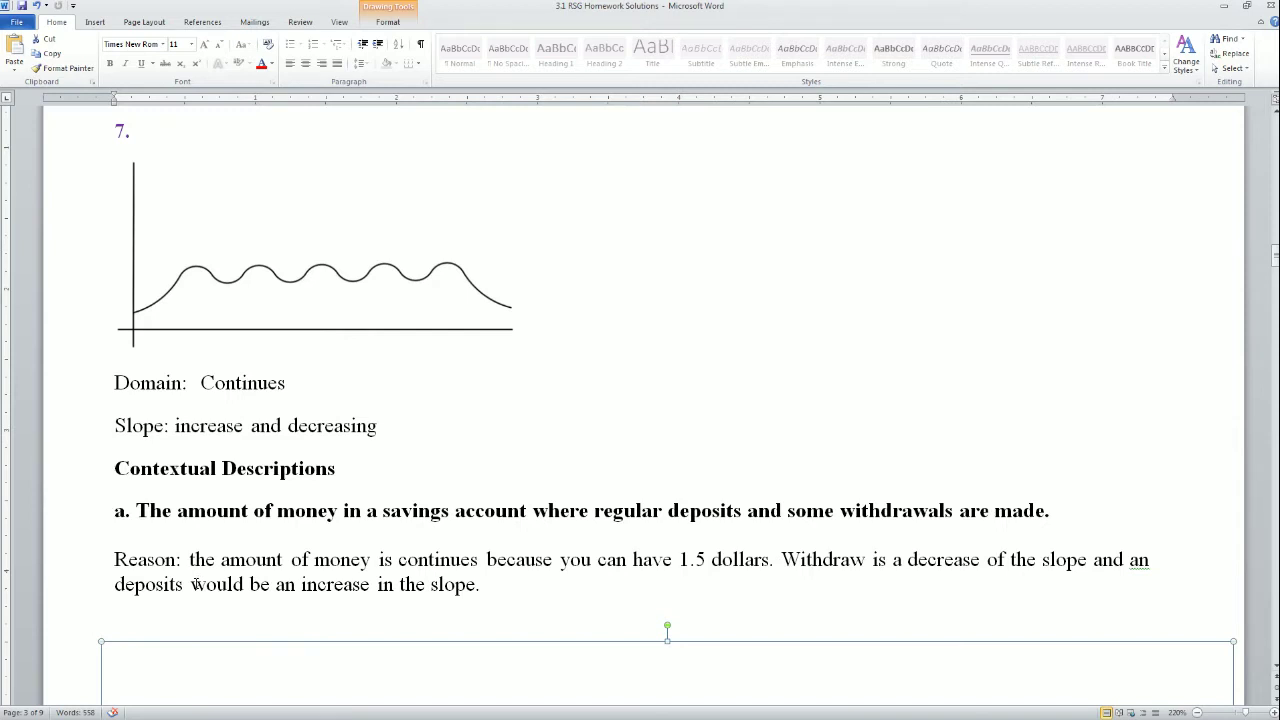
- Move the cover rectangle down past problem 8 to uncover its graph, domain, slope, contextual description e and reason
scroll(205, 578, "down", 3)
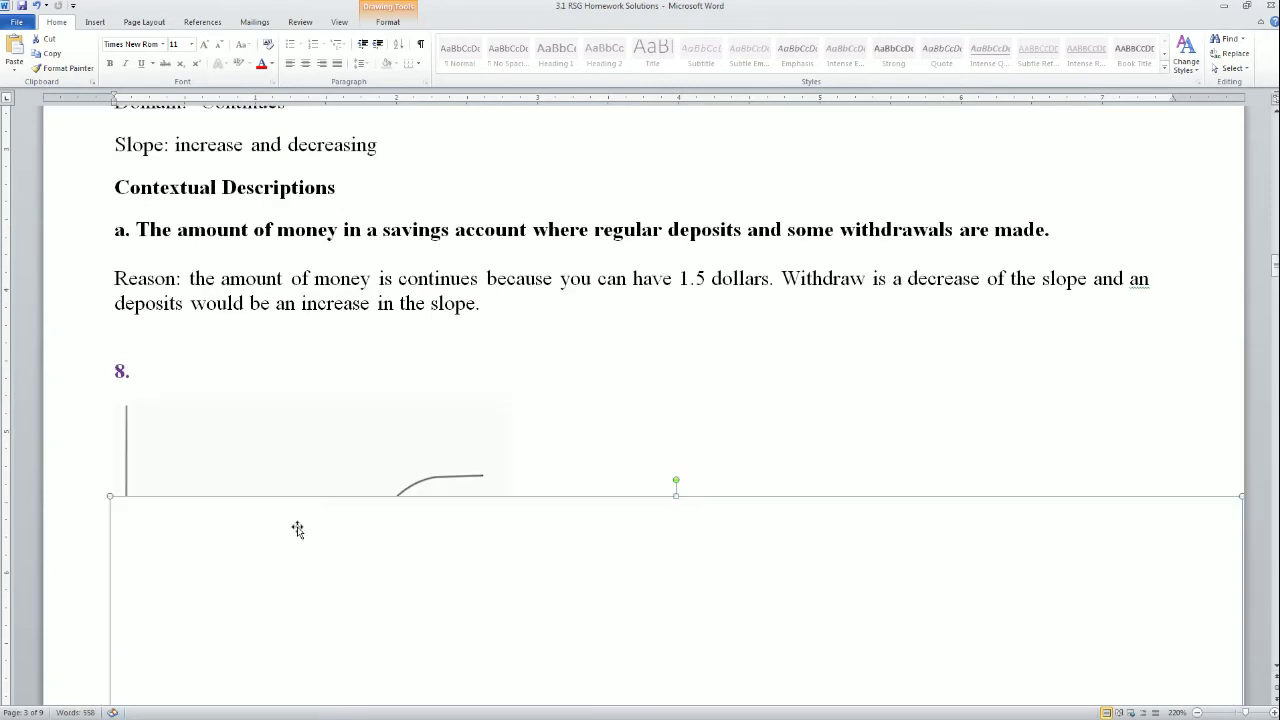
scroll(297, 529, "down", 2)
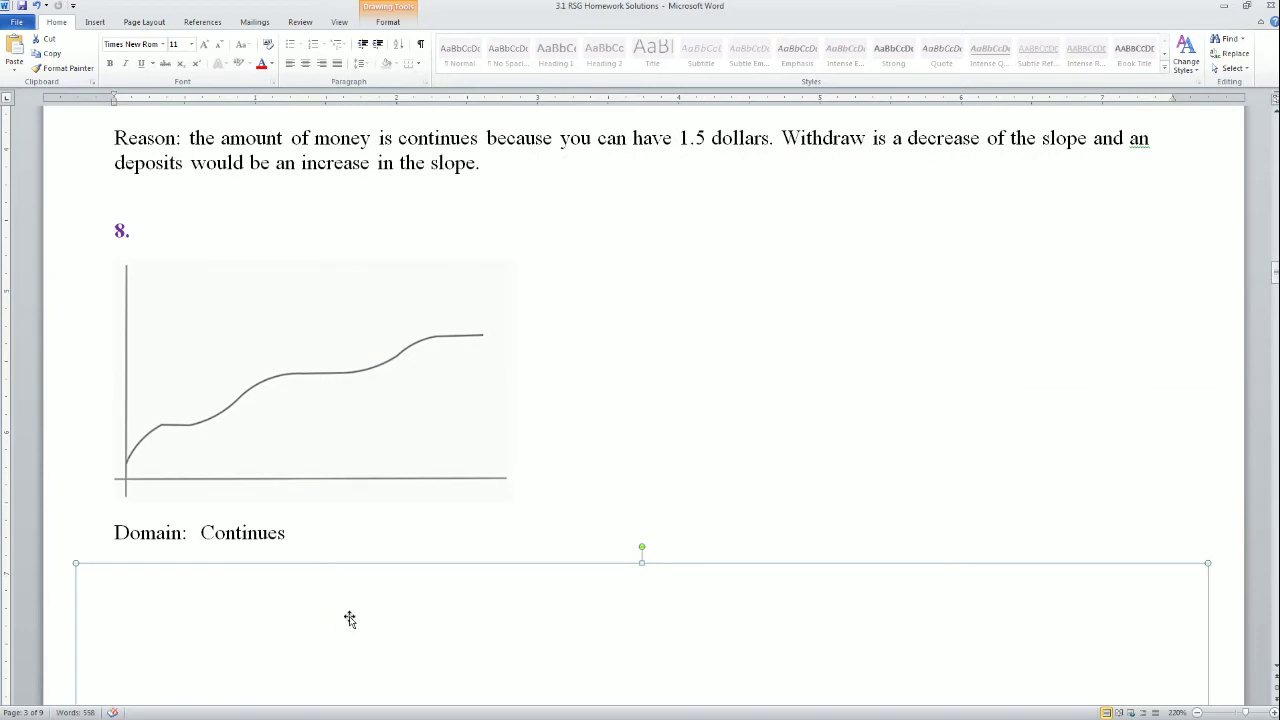
scroll(340, 655, "down", 1)
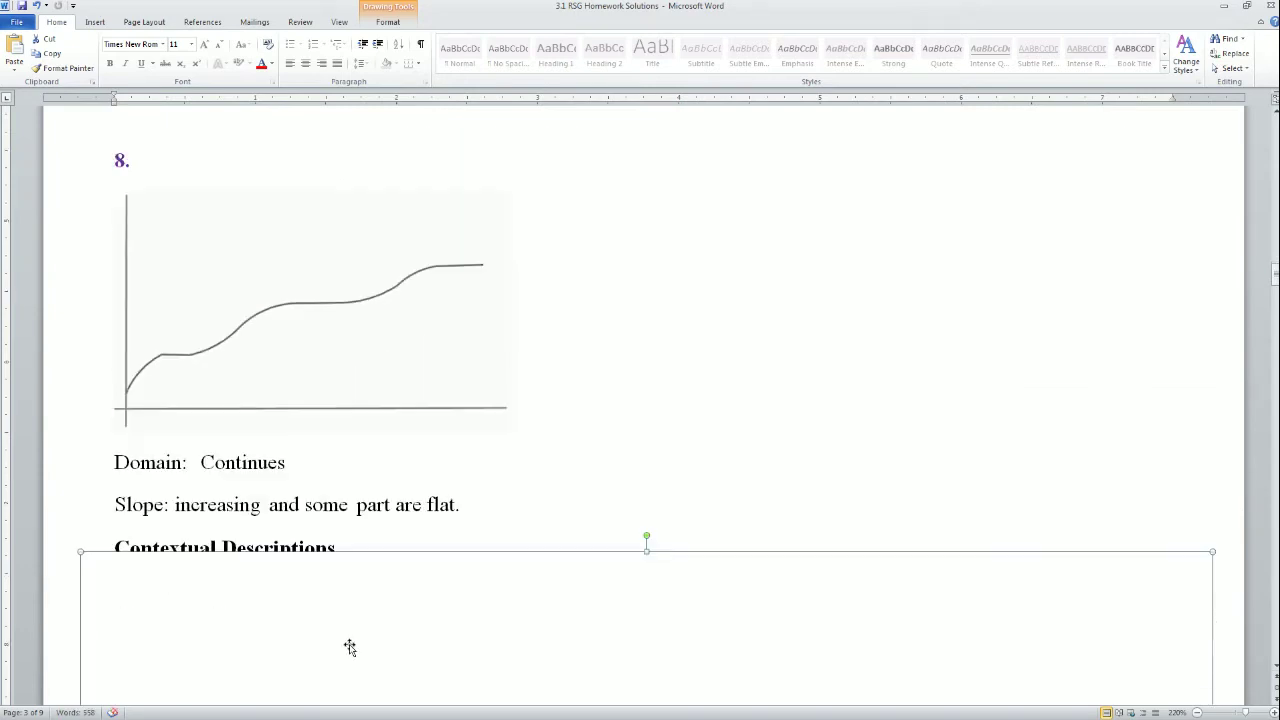
scroll(349, 647, "down", 1)
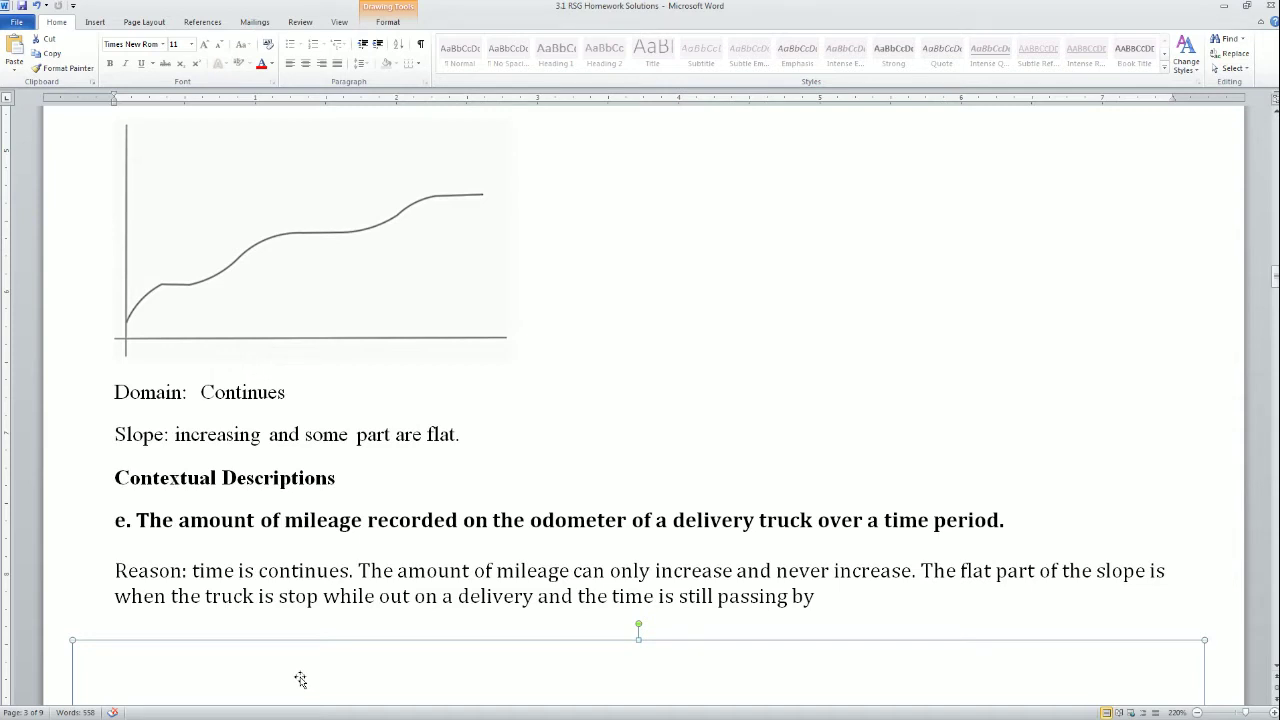
- Correct problem 8's reason by replacing "increase" after "never" with "decrease"
left_click_drag(835, 570, 911, 570)
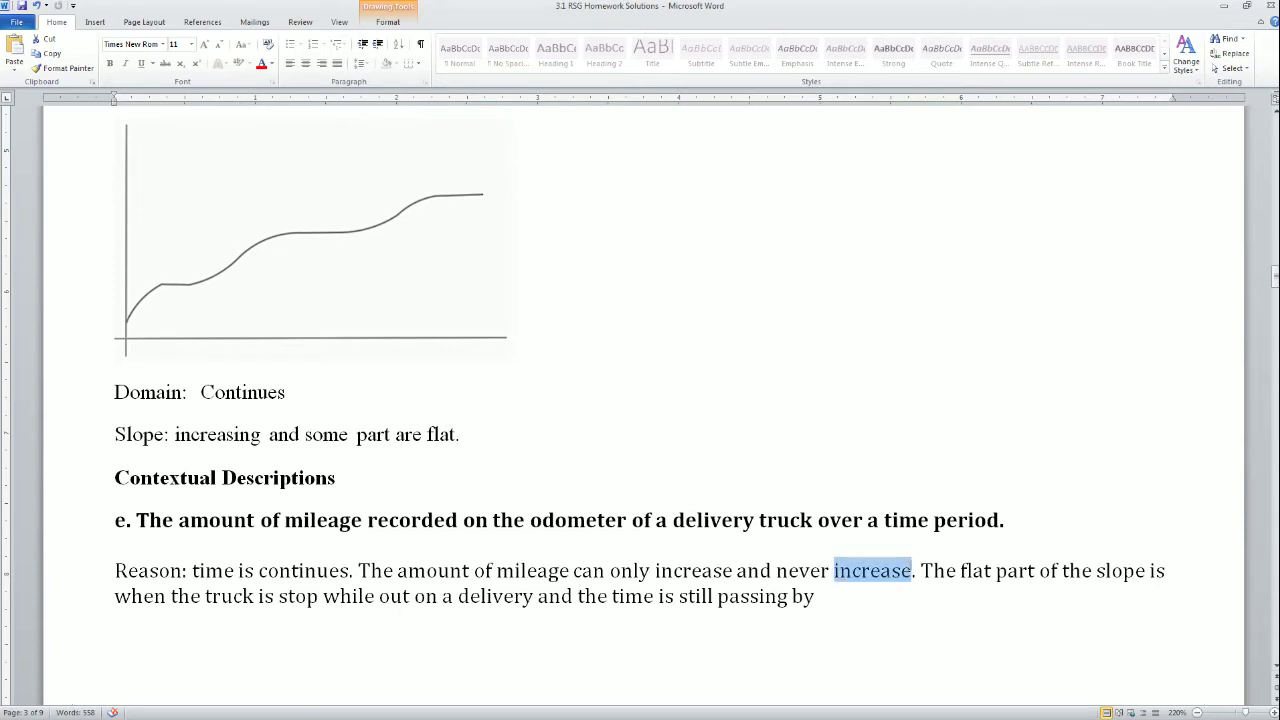
type("decrease")
left_click(890, 622)
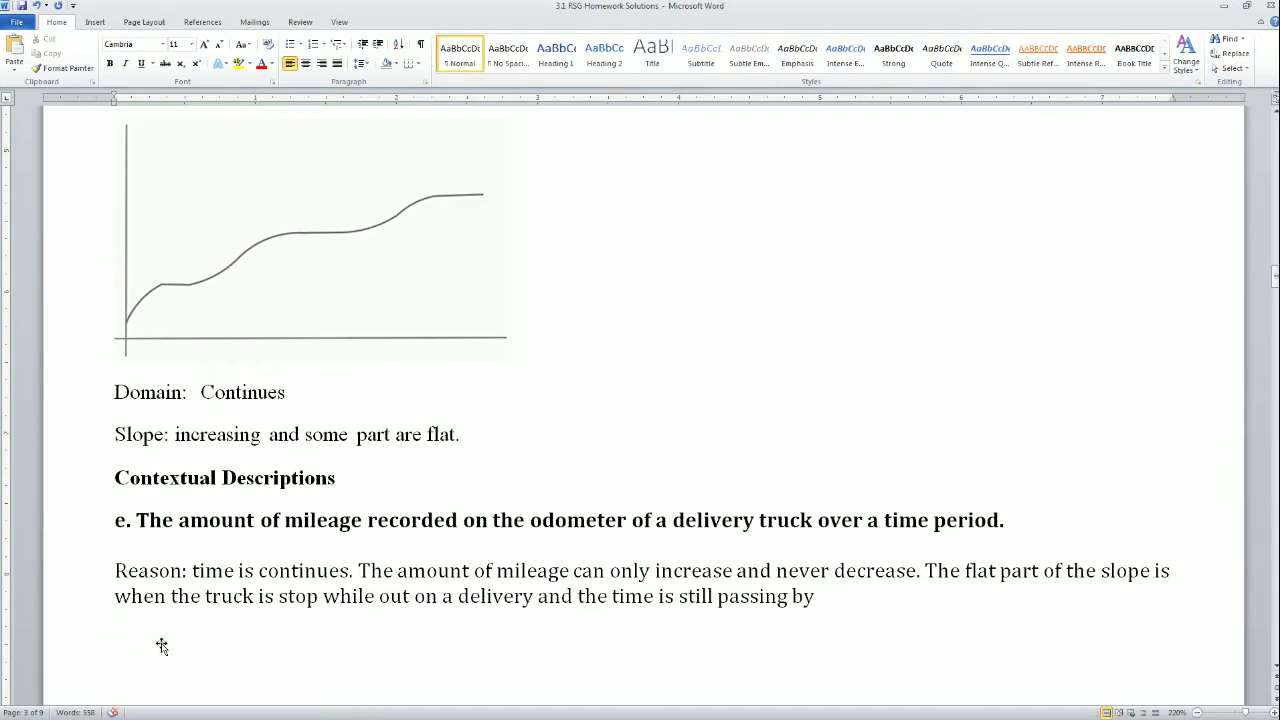
- Move the cover rectangle down the next page to uncover problem 9's step graph with its domain and slope answers
scroll(200, 608, "down", 4)
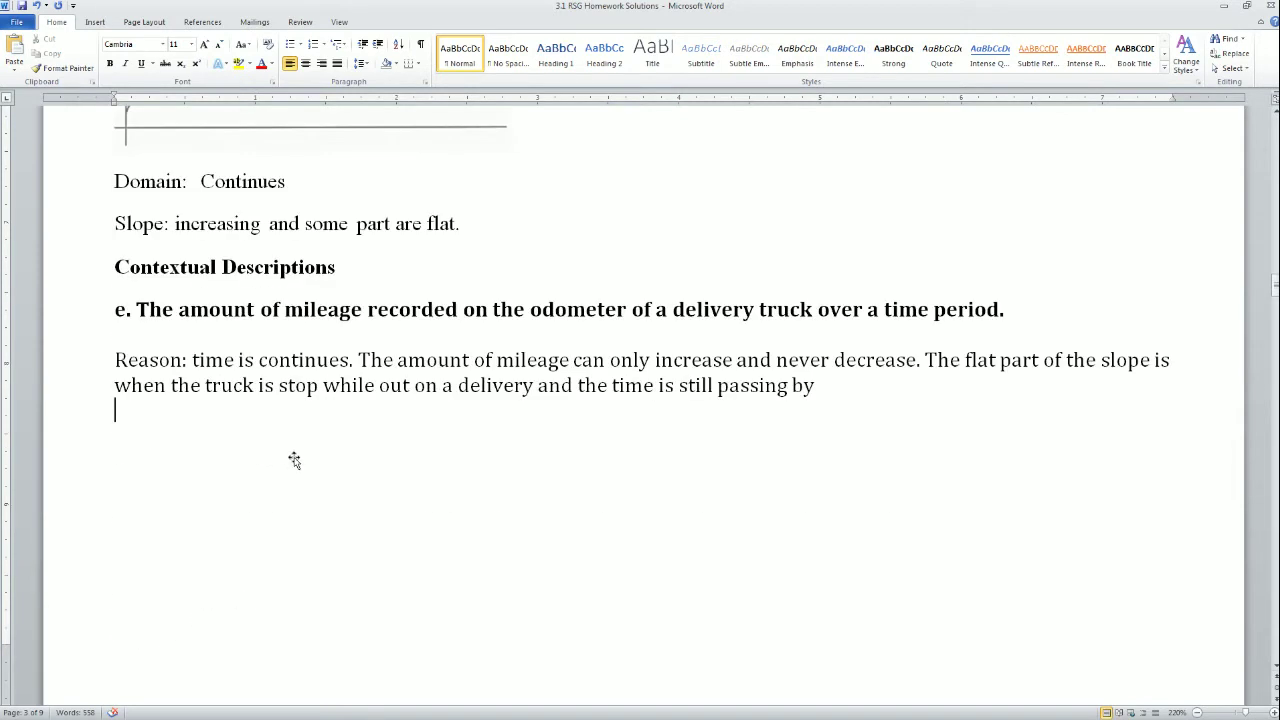
scroll(310, 550, "down", 9)
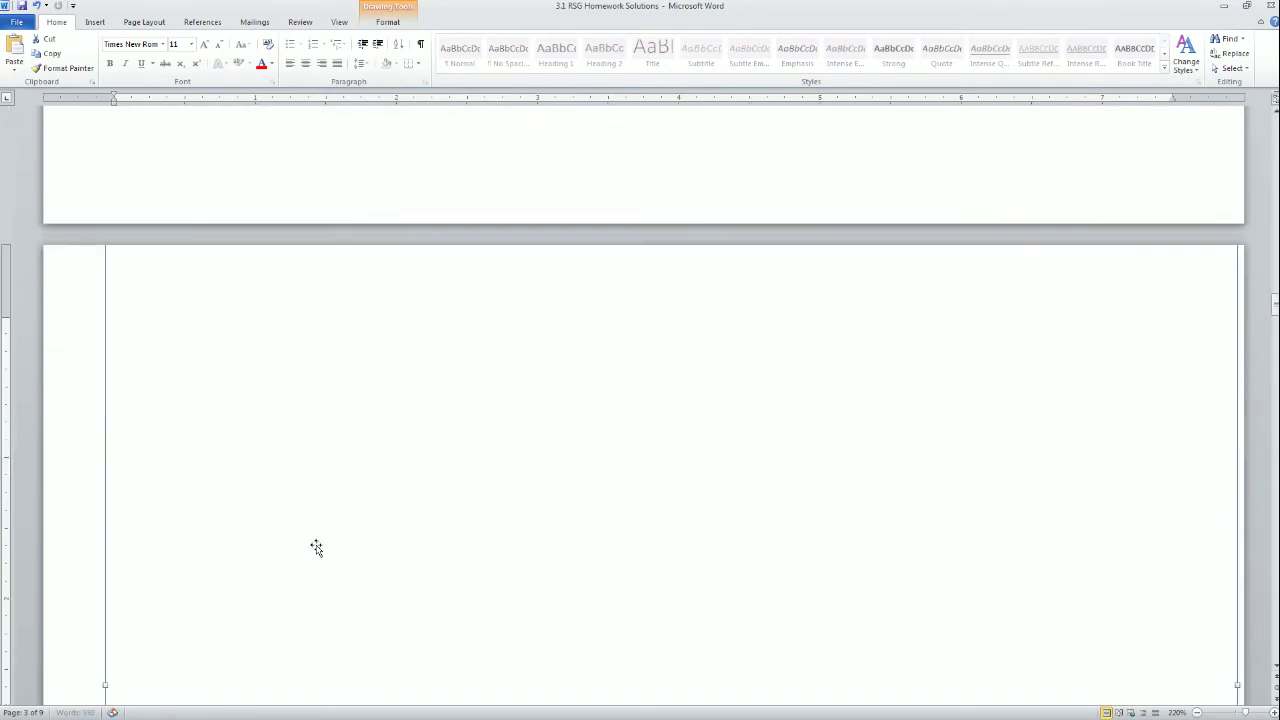
scroll(363, 632, "down", 3)
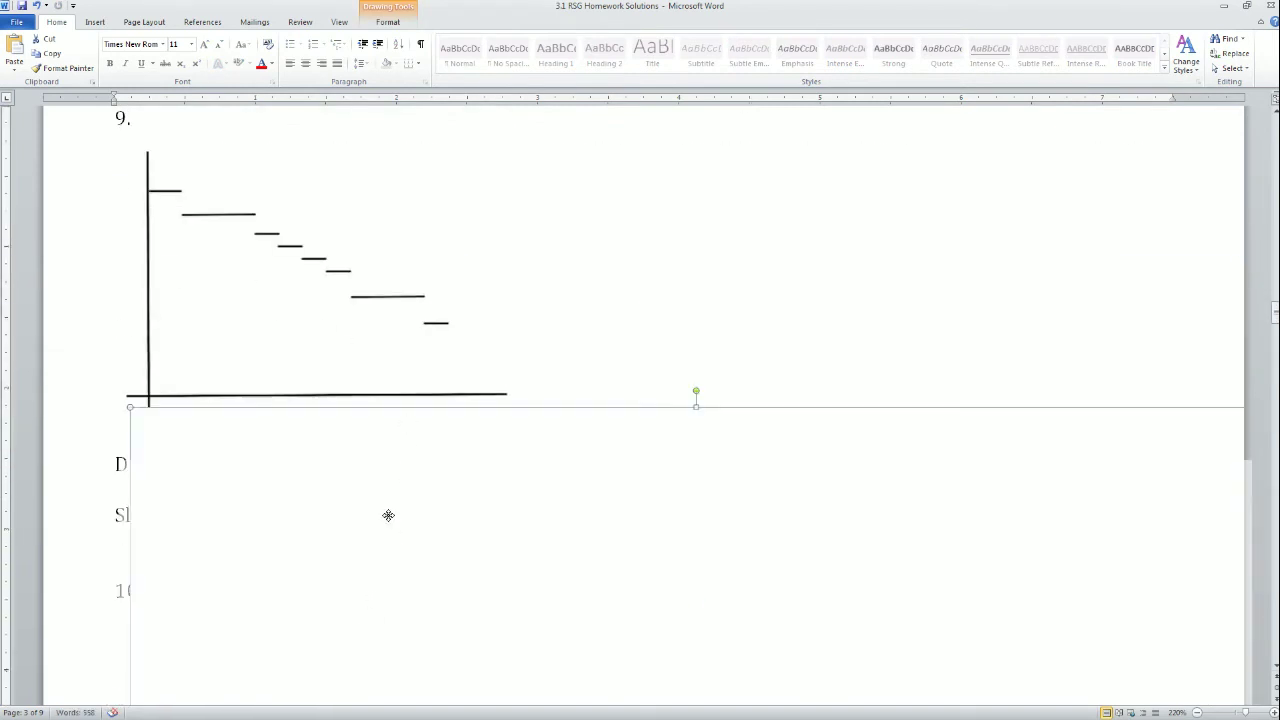
mouse_move(386, 545)
left_mouse_down()
mouse_move(380, 597)
mouse_move(380, 583)
mouse_move(297, 631)
mouse_move(297, 617)
mouse_move(310, 660)
left_mouse_up()
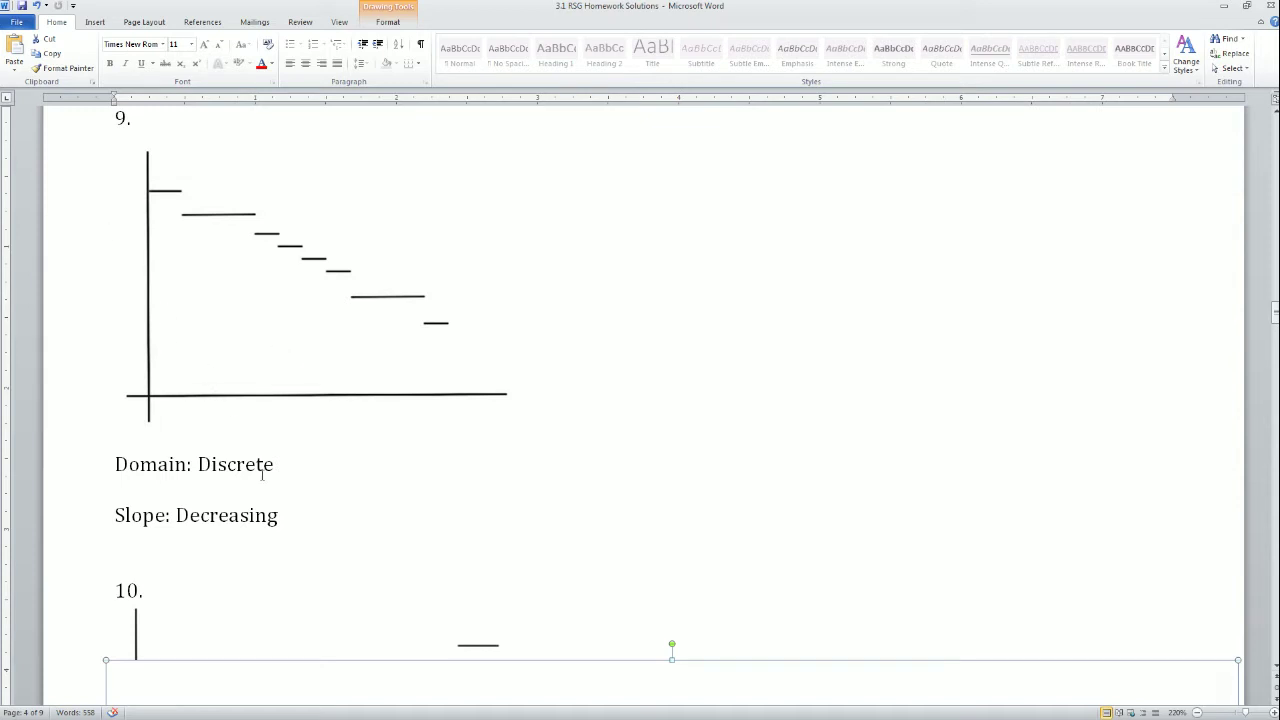
- Uncover problem 10's step graph, domain, slope and contextual description d about watermelons, including the reason
scroll(261, 472, "down", 5)
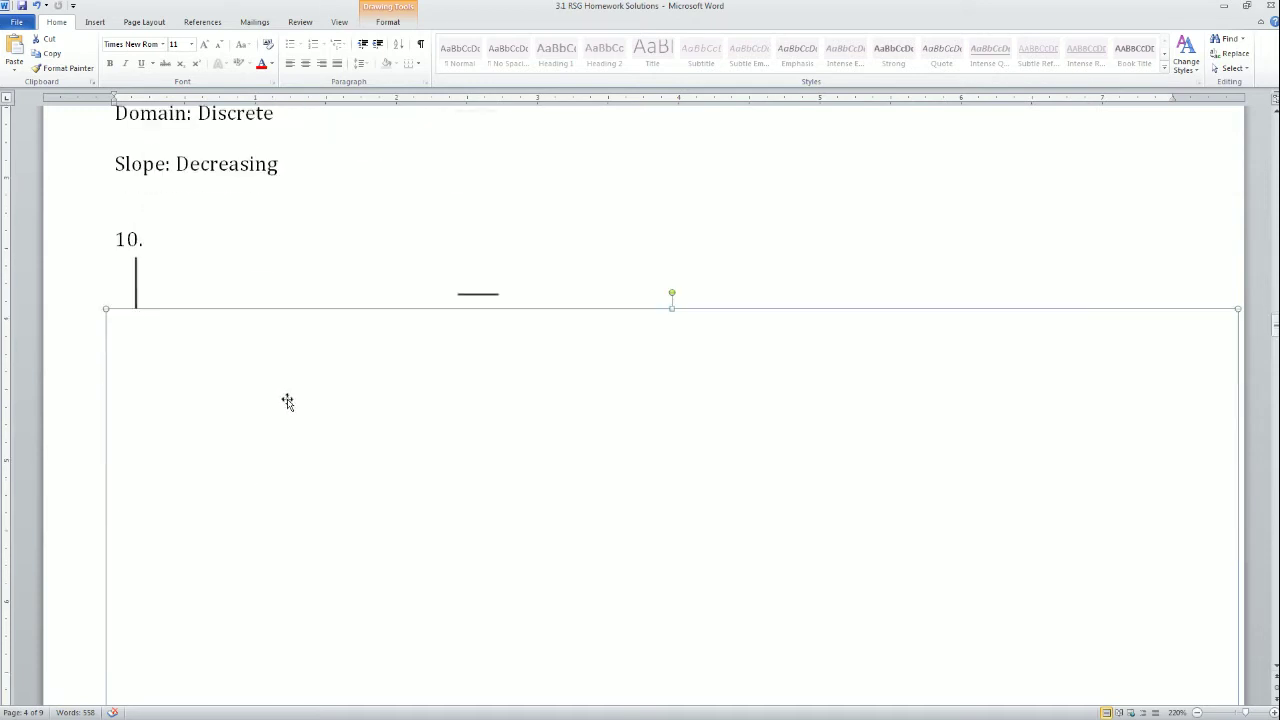
mouse_move(286, 400)
left_mouse_down()
mouse_move(323, 500)
mouse_move(317, 586)
mouse_move(360, 646)
mouse_move(329, 669)
mouse_move(340, 679)
left_mouse_up()
scroll(326, 666, "down", 1)
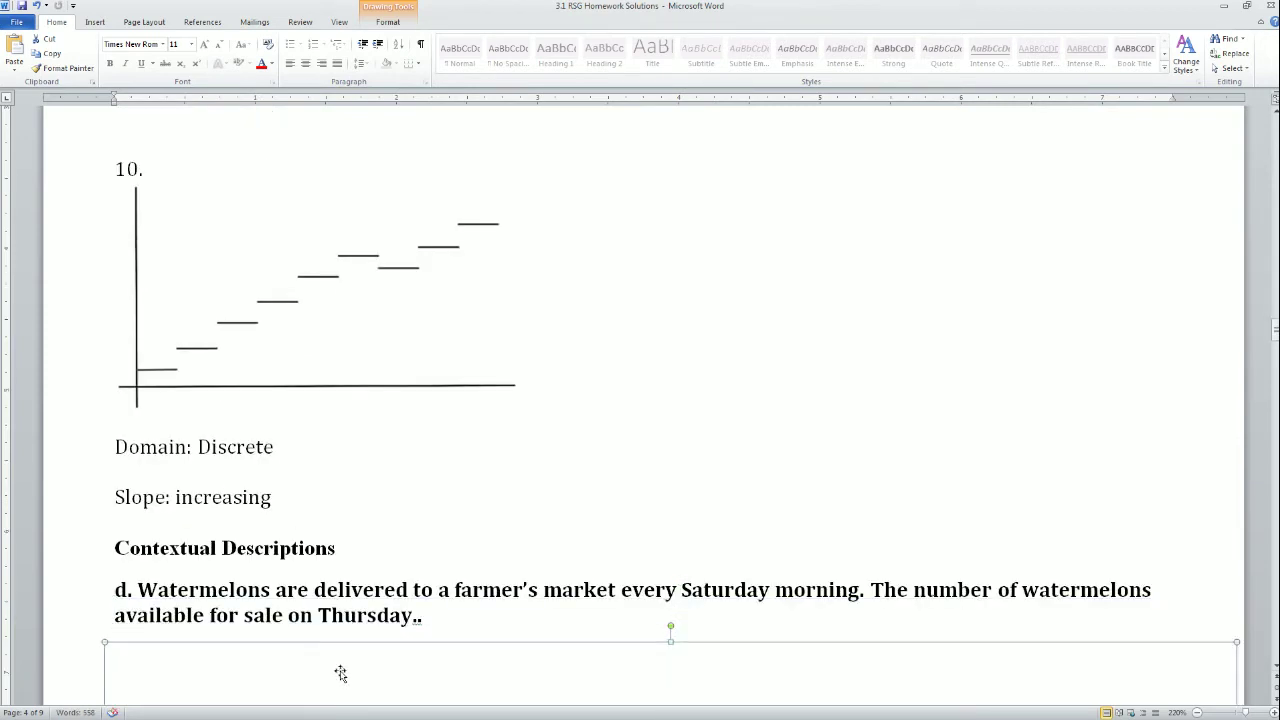
scroll(231, 623, "down", 1)
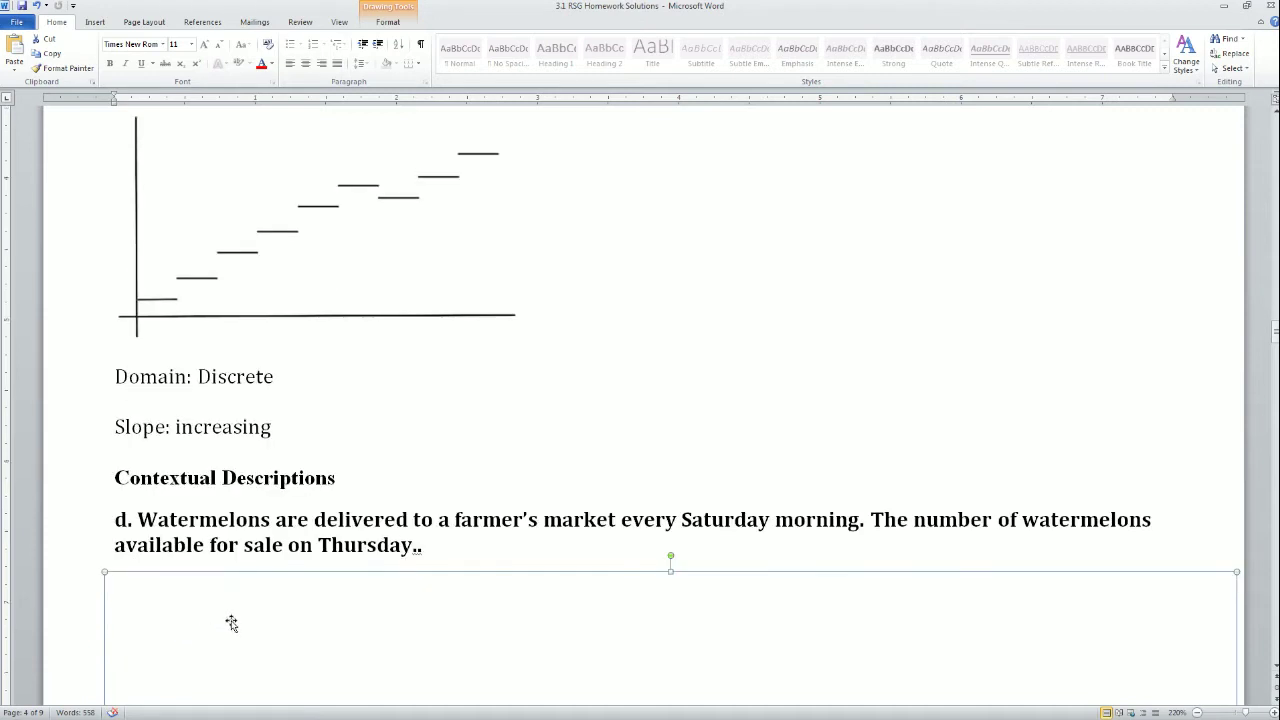
left_click_drag(231, 623, 228, 681)
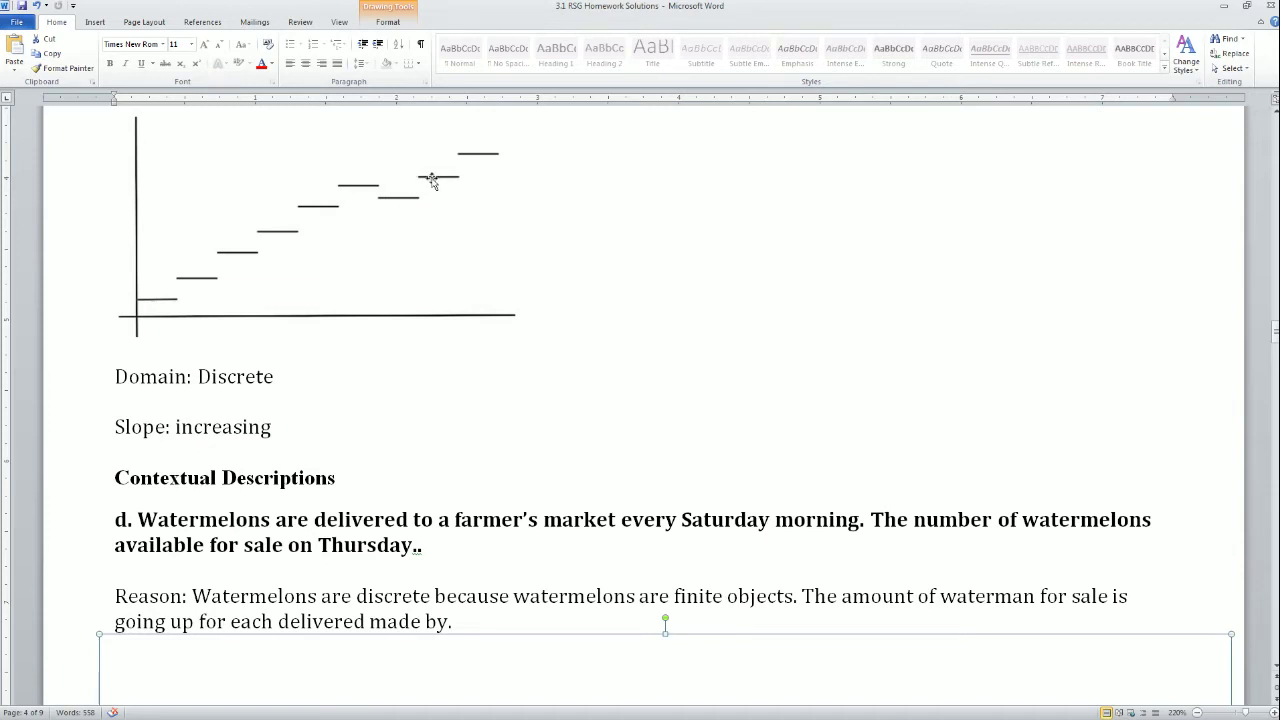
- Move the cover rectangle past the gasoline graph with description c and its reason, and below the similarities-and-differences instructions on page 6
scroll(400, 414, "down", 4)
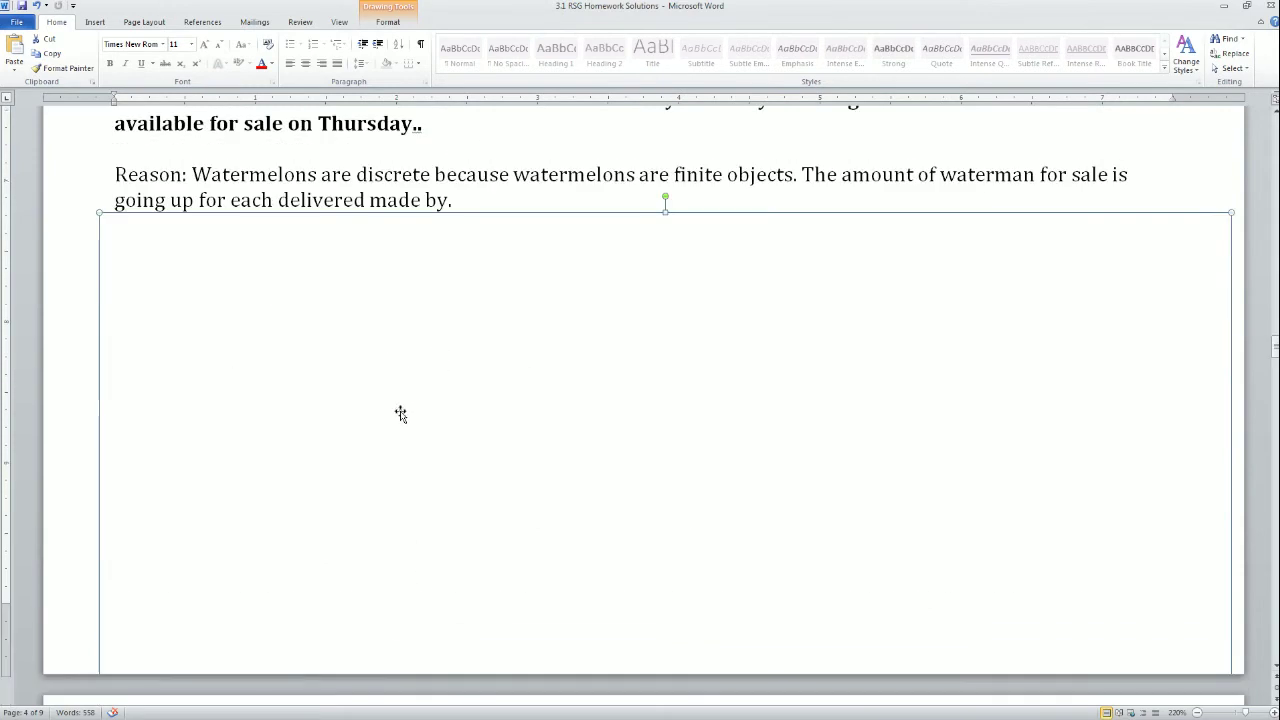
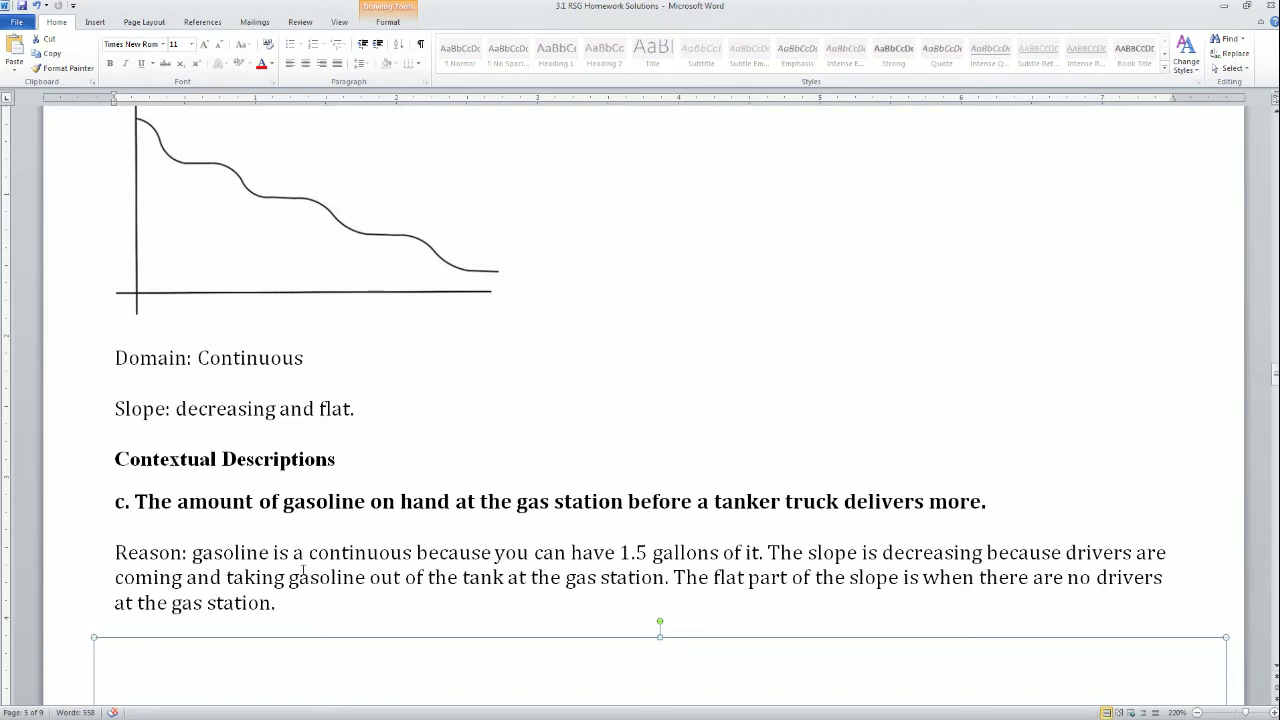
scroll(312, 577, "down", 3)
scroll(234, 347, "down", 6)
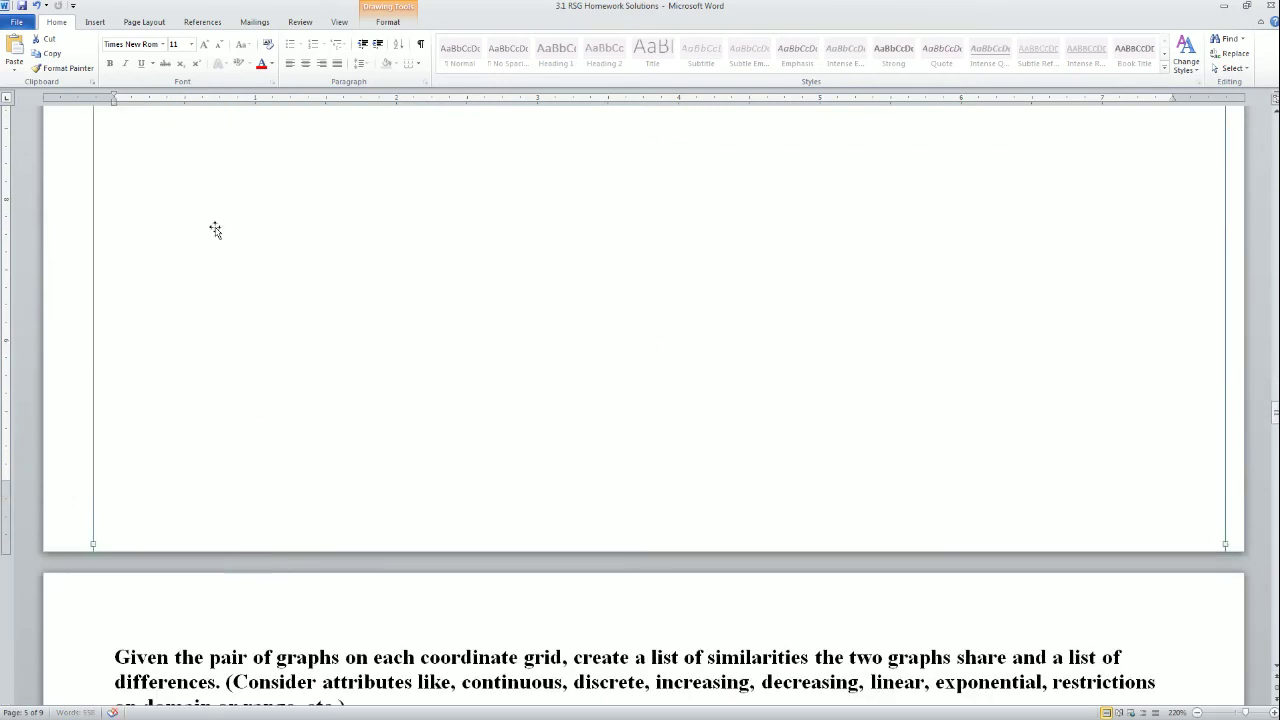
scroll(223, 494, "down", 5)
left_click_drag(259, 142, 246, 437)
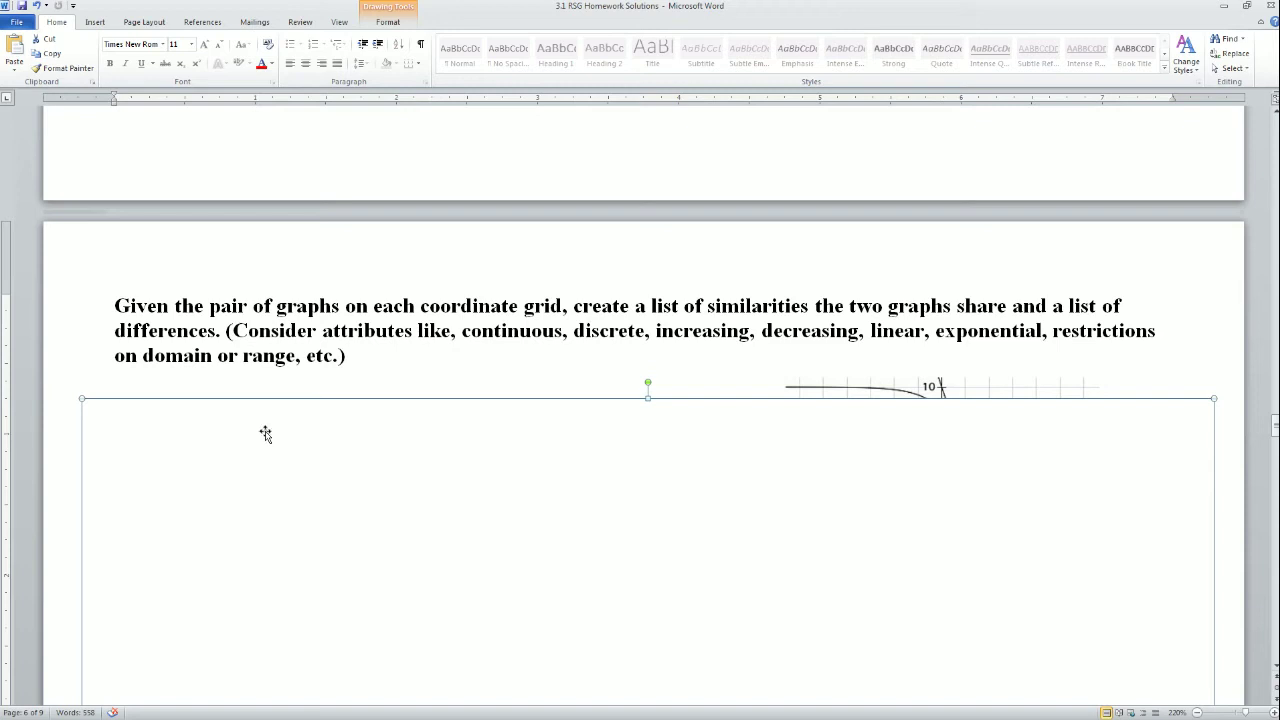
- Move the cover rectangle down to uncover problem 12's pair of graphs with its lists of similarities and differences
left_click_drag(274, 449, 265, 528)
scroll(304, 461, "down", 2)
left_click_drag(304, 461, 217, 640)
scroll(273, 653, "down", 1)
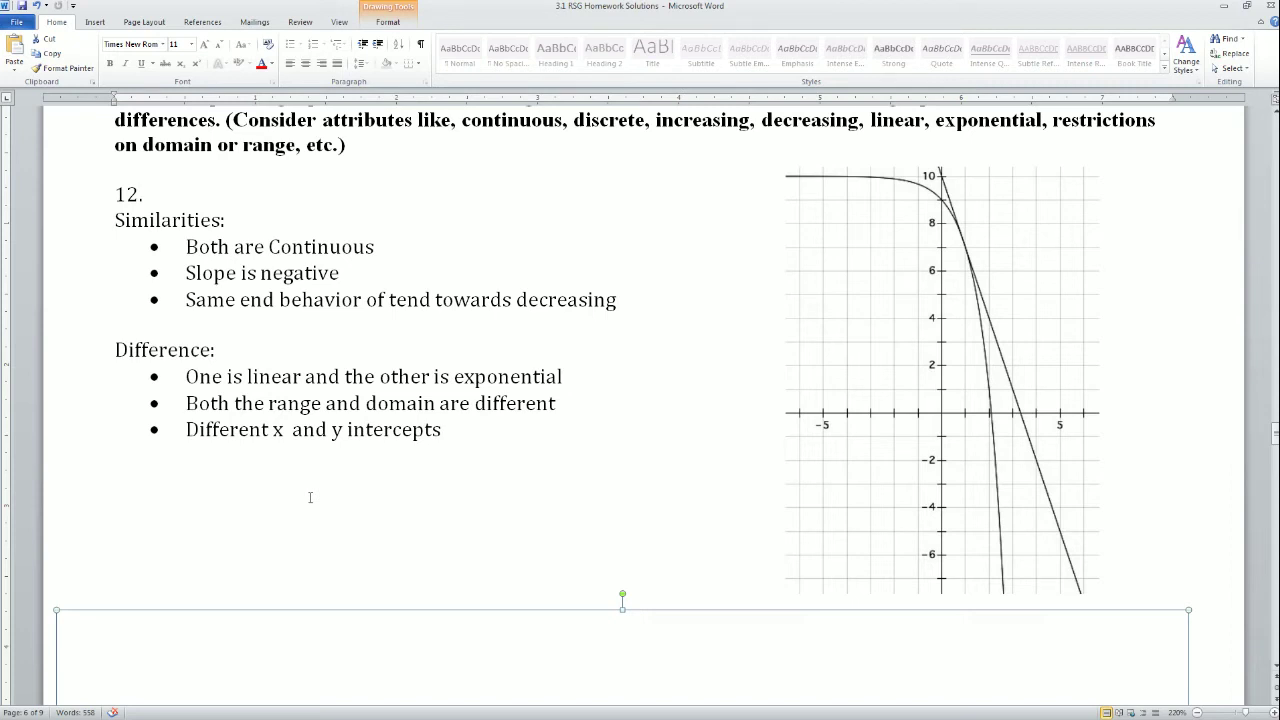
- Move the cover rectangle down past problem 13's graphs, similarities and differences, and return to problem 12's comparison
scroll(300, 457, "down", 5)
mouse_move(300, 457)
left_mouse_down()
mouse_move(286, 623)
mouse_move(309, 654)
mouse_move(286, 697)
mouse_move(289, 676)
left_mouse_up()
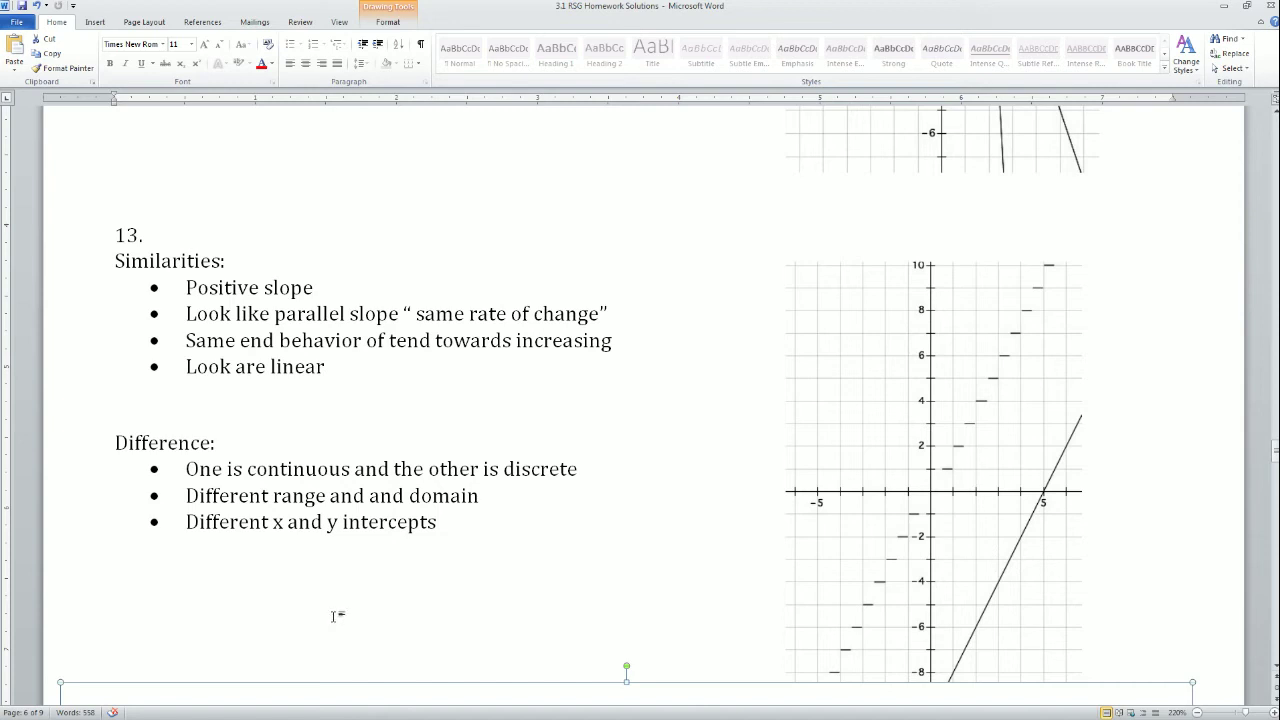
scroll(377, 571, "down", 5)
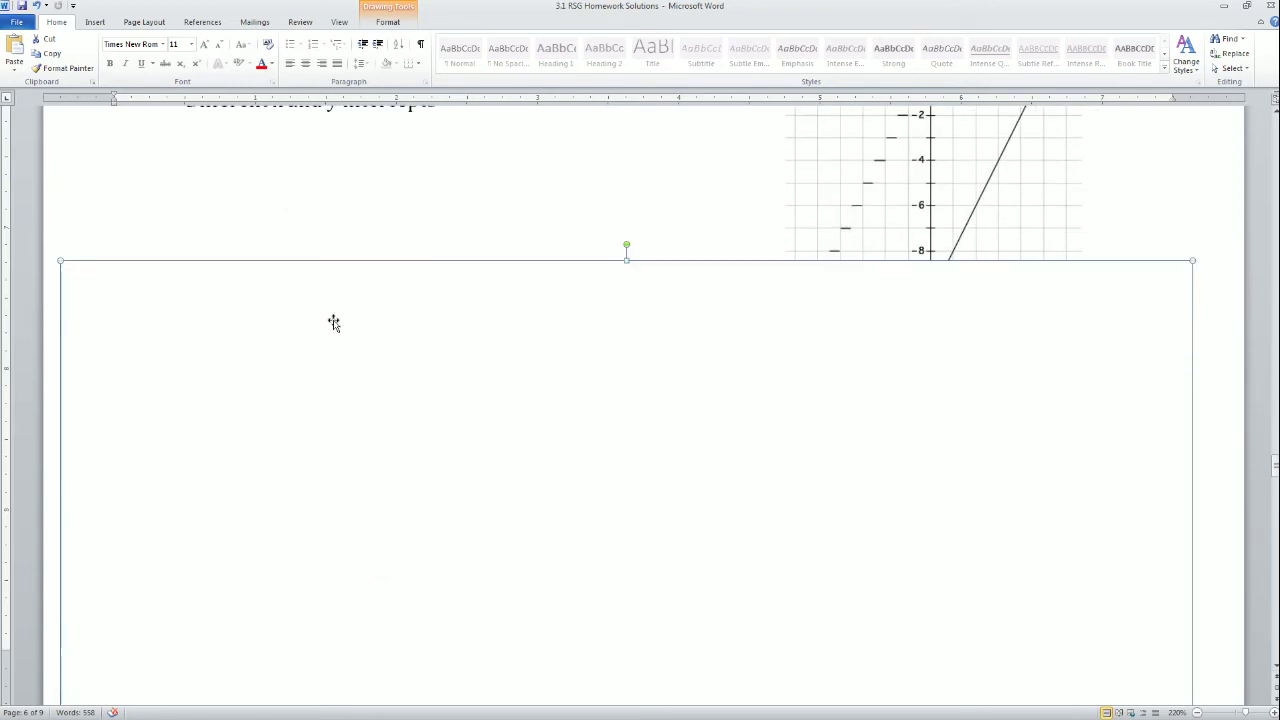
scroll(391, 509, "down", 8)
left_click_drag(358, 224, 323, 580)
scroll(325, 578, "up", 5)
scroll(330, 572, "up", 11)
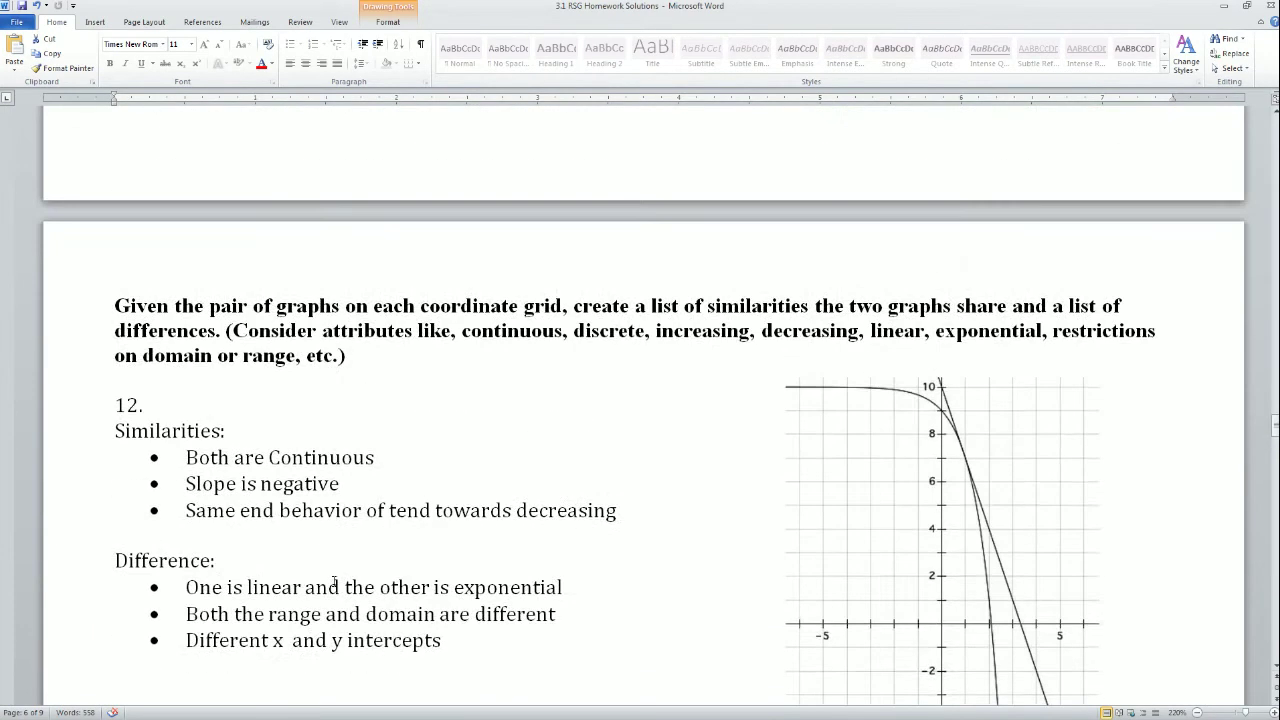
- Move the cover rectangle down on page 7 to uncover the GO instructions and problem 14's equation 10^x = 100,000
scroll(330, 572, "down", 16)
scroll(335, 572, "down", 3)
left_click_drag(337, 506, 364, 503)
left_click_drag(379, 554, 380, 549)
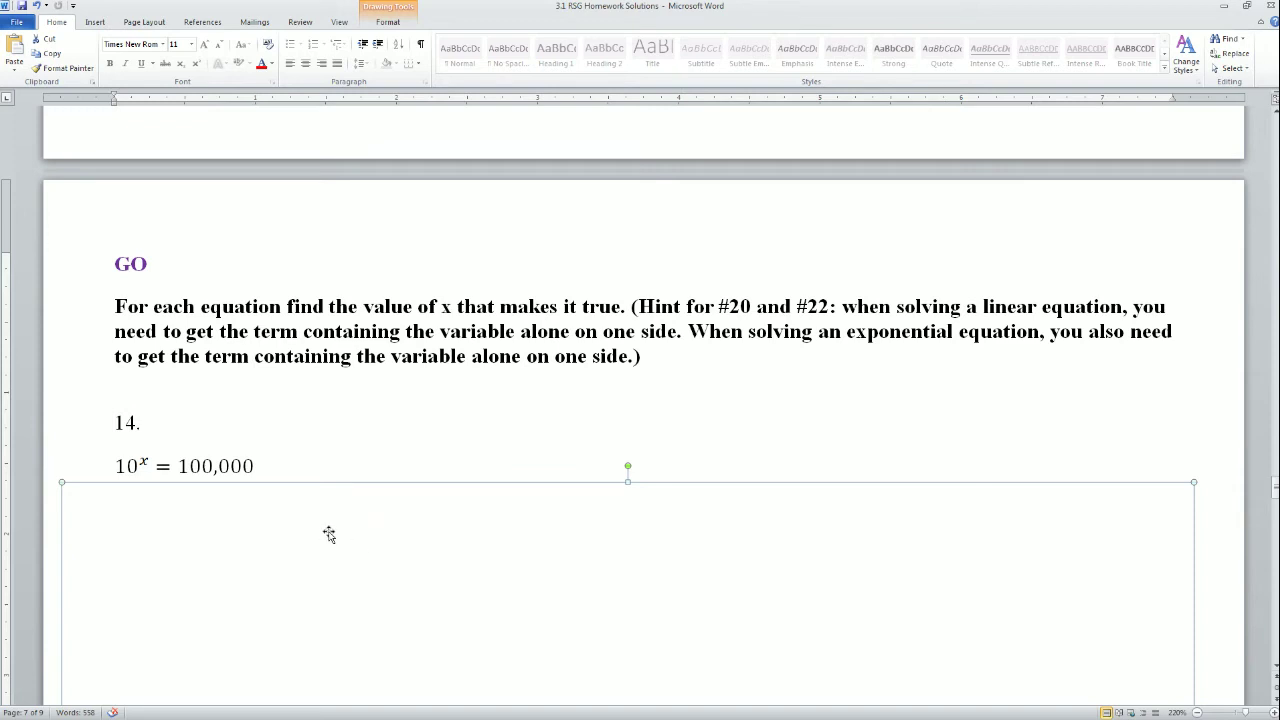
- Uncover problem 14's solution lines log 100,000 = 5, 10^5 = 100,000 and x = 5 by lowering the cover rectangle
scroll(375, 332, "down", 2)
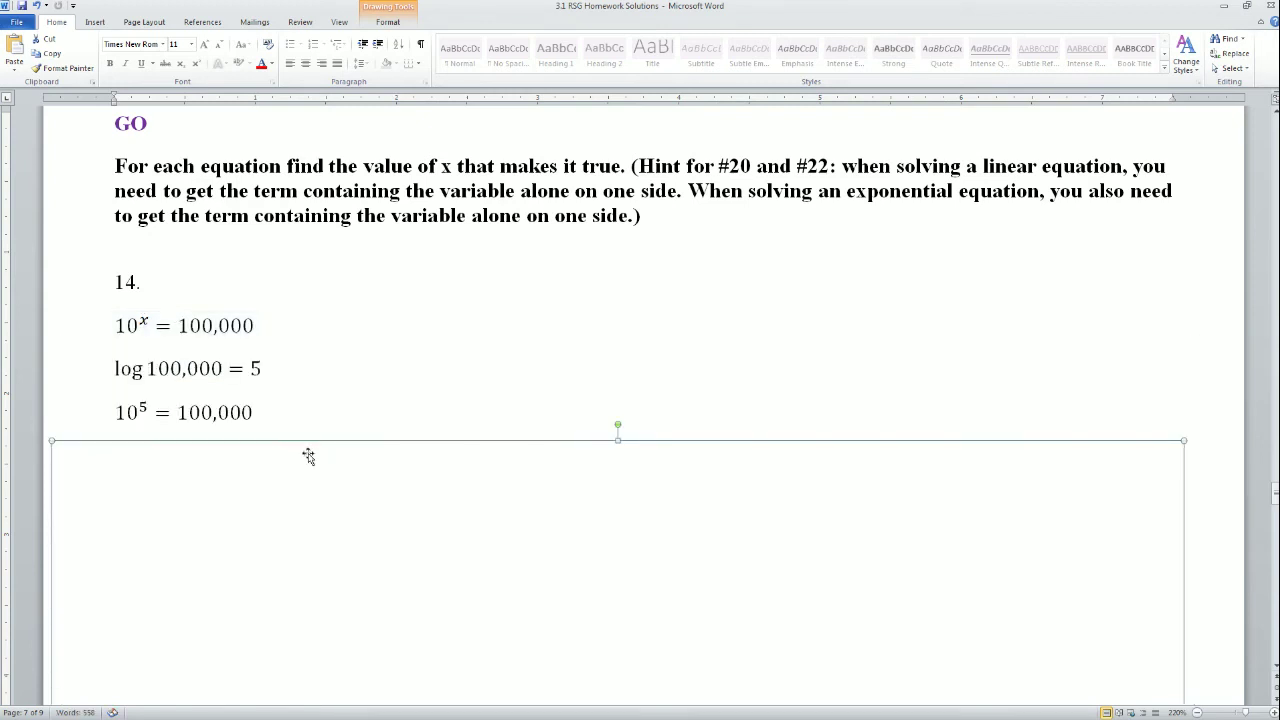
key("ctrl+z")
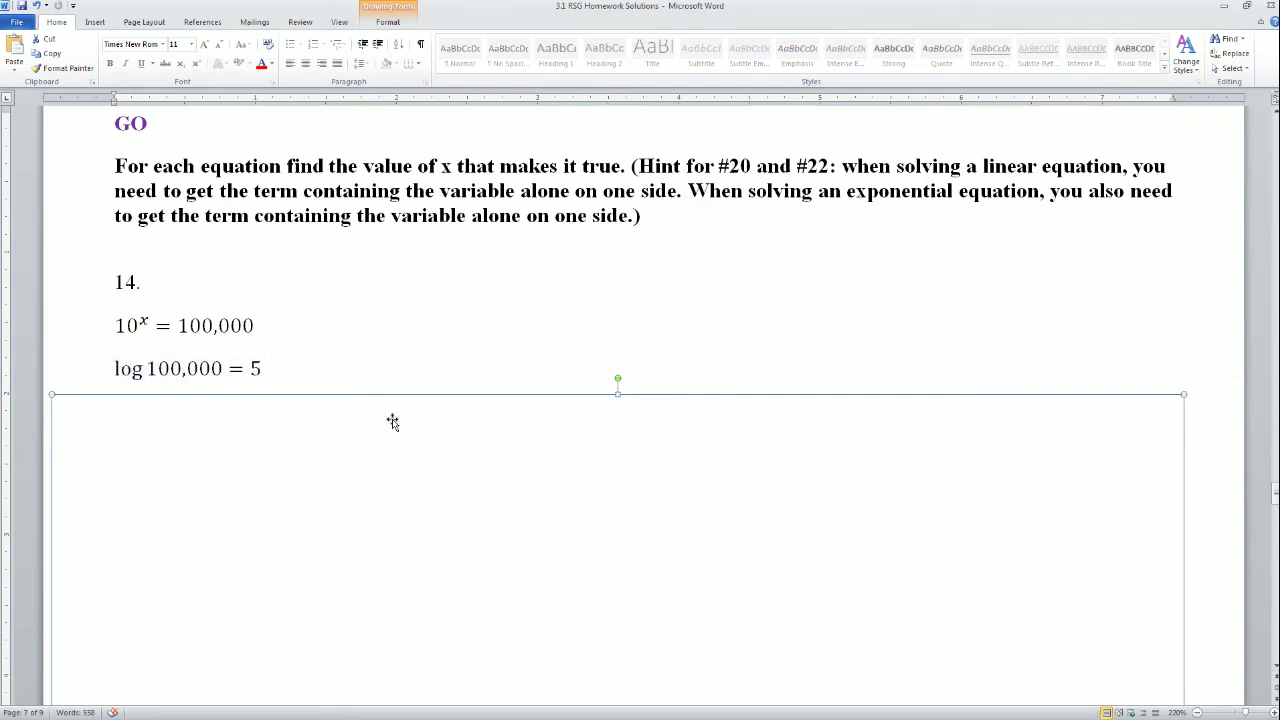
key("ctrl+y")
key("ctrl+y")
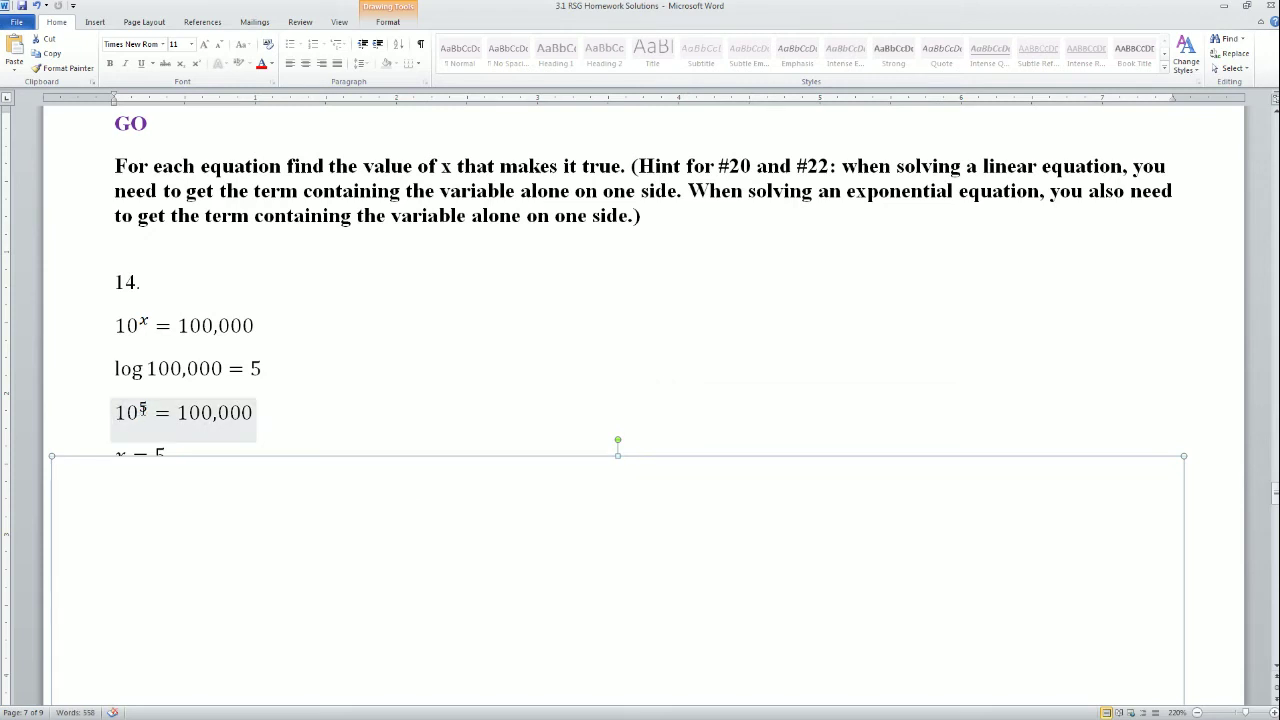
left_click(380, 490)
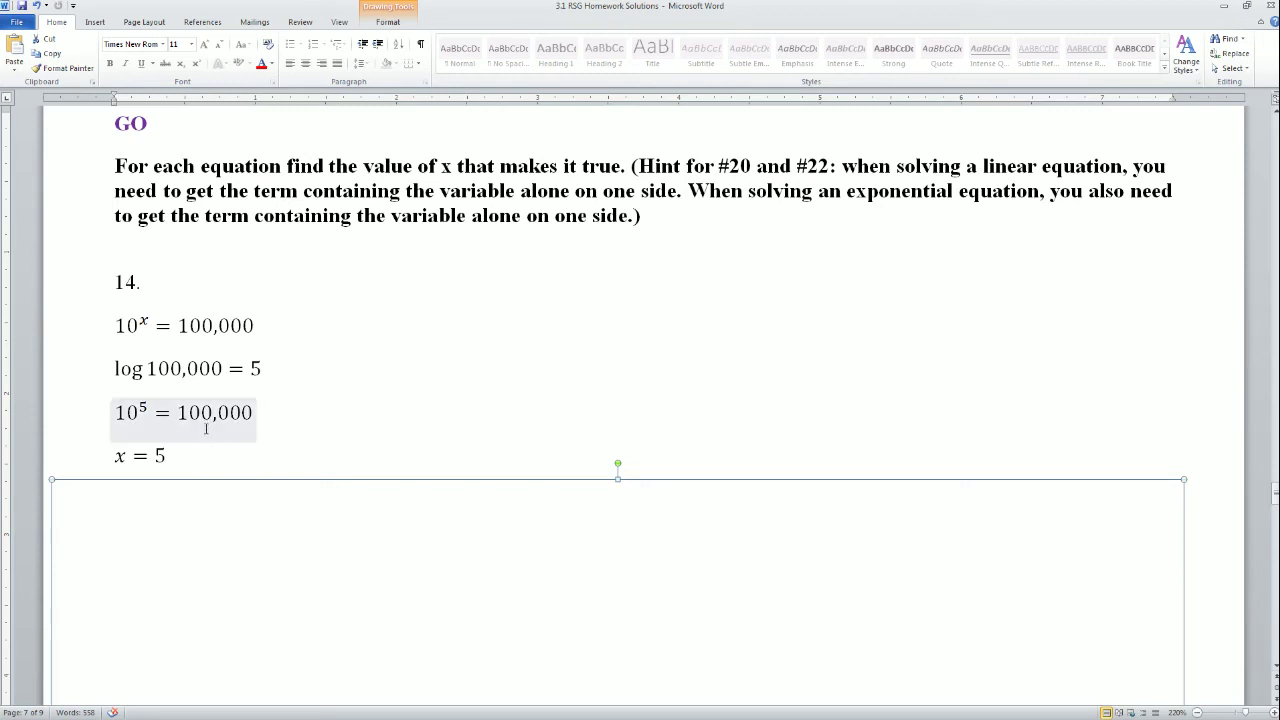
- Uncover problem 15's equation 3x + 7 = 5x − 21 and its solution lines through 14 = x, stopping below problem 16's equation
left_click_drag(234, 503, 243, 563)
scroll(295, 482, "down", 3)
mouse_move(295, 482)
left_mouse_down()
mouse_move(386, 523)
mouse_move(505, 531)
left_mouse_up()
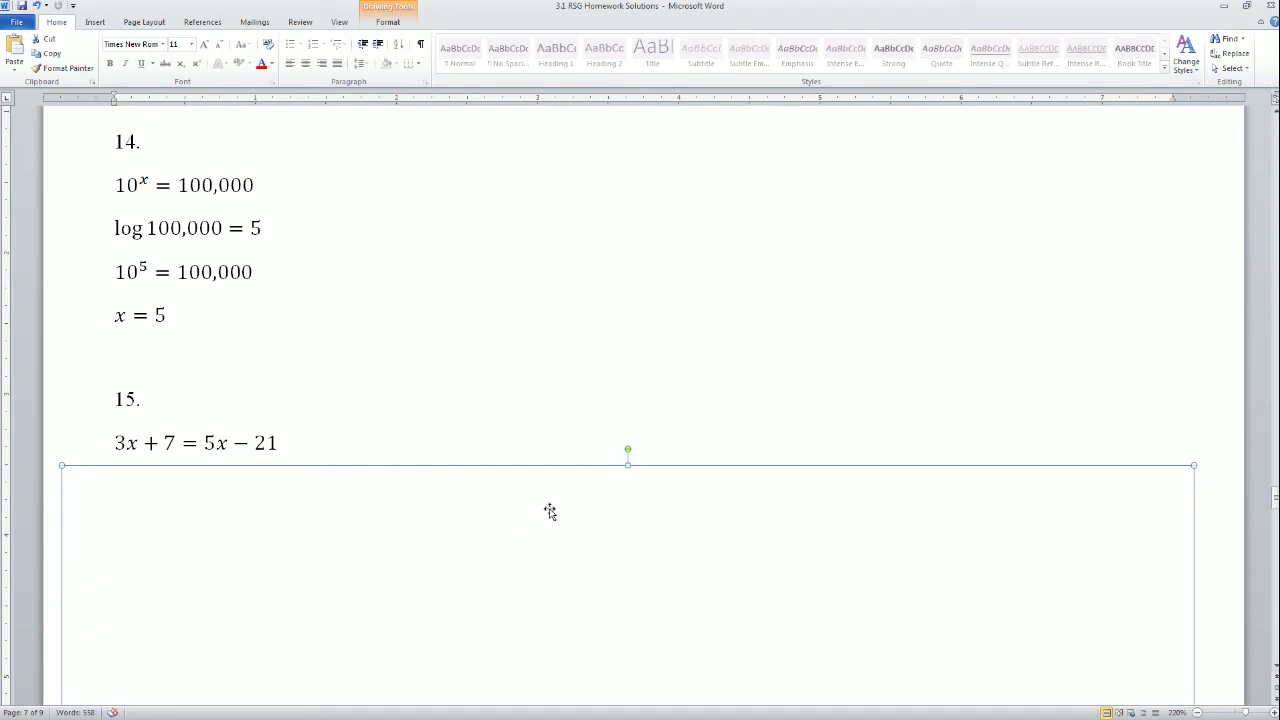
mouse_move(534, 514)
left_mouse_down()
mouse_move(543, 557)
mouse_move(560, 563)
left_mouse_up()
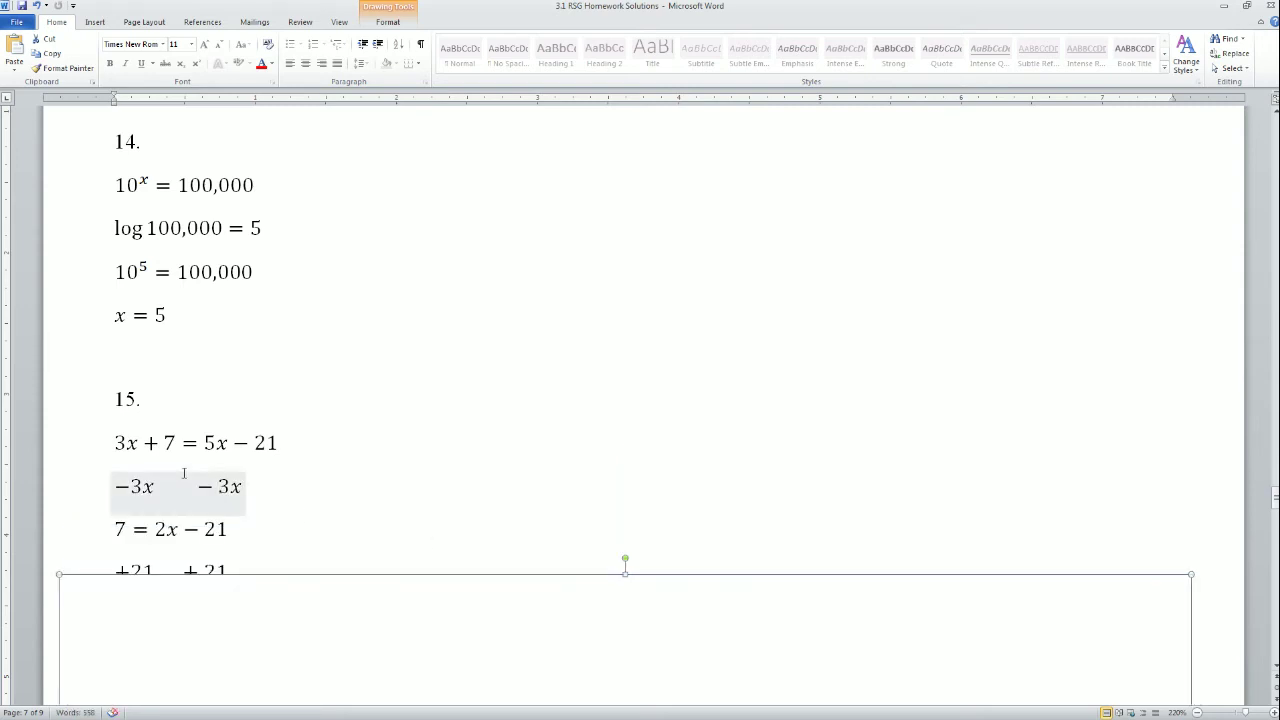
scroll(210, 450, "down", 1)
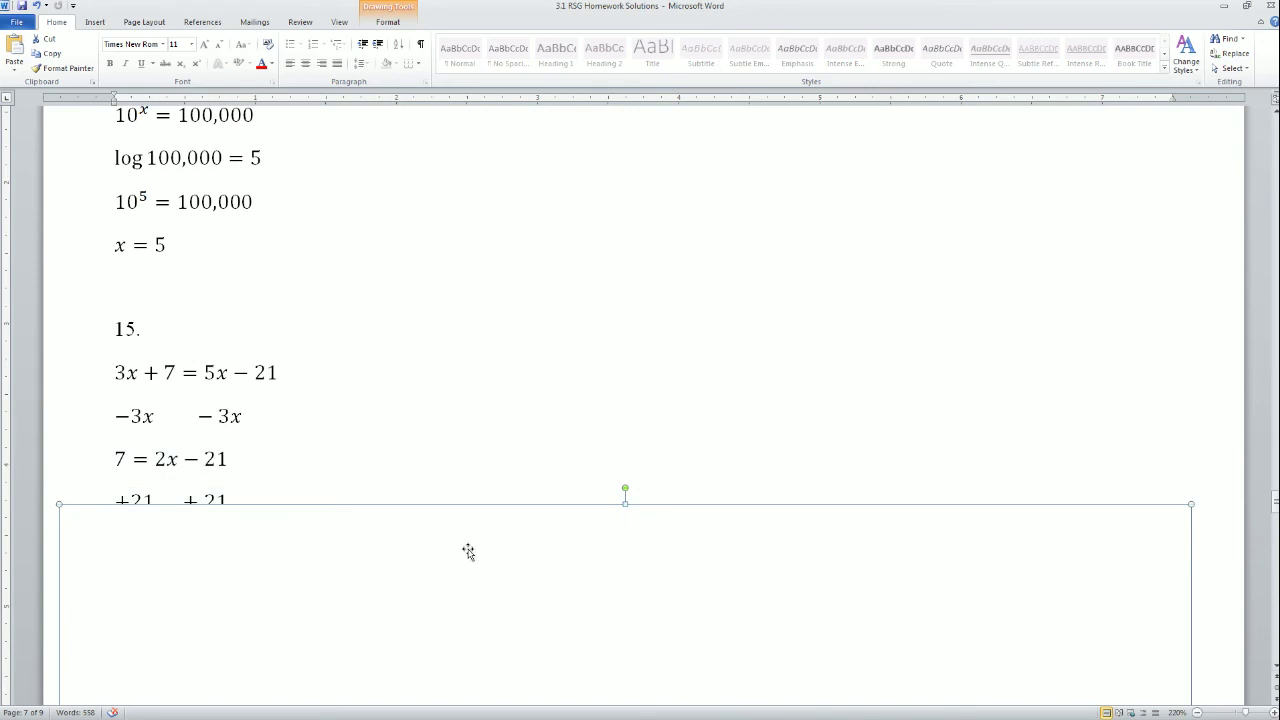
left_click_drag(469, 551, 475, 609)
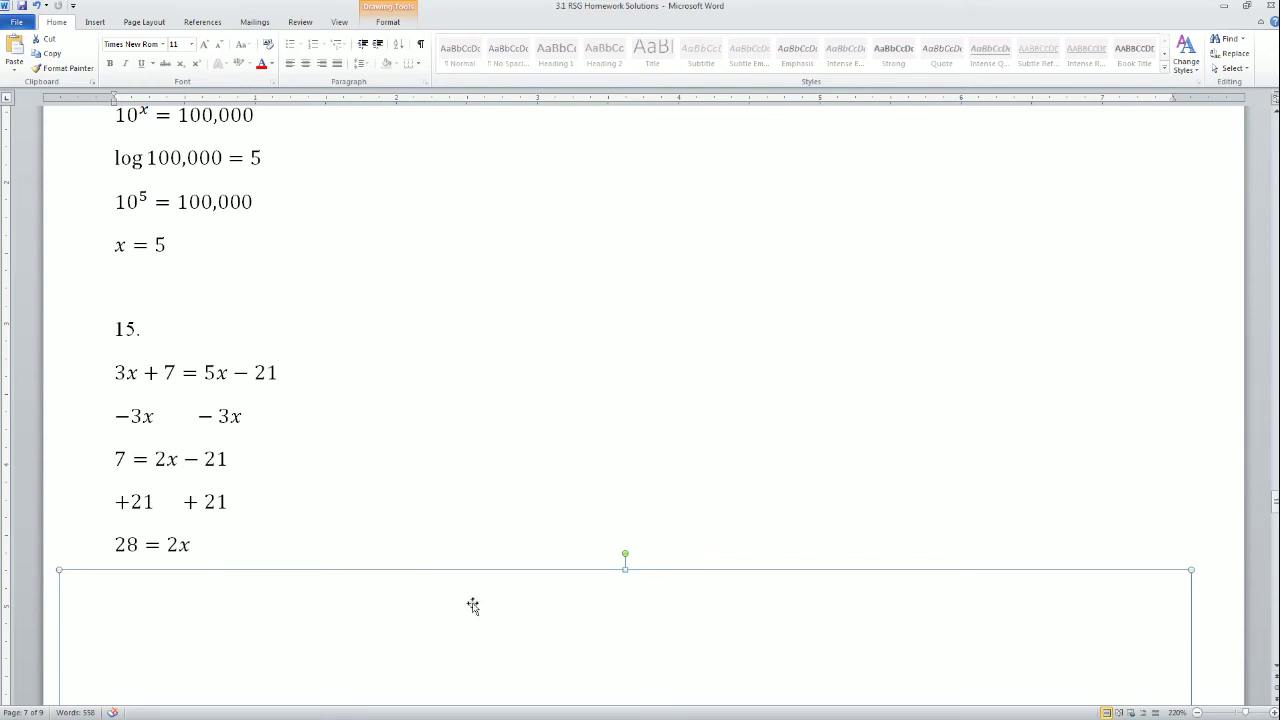
scroll(472, 605, "down", 1)
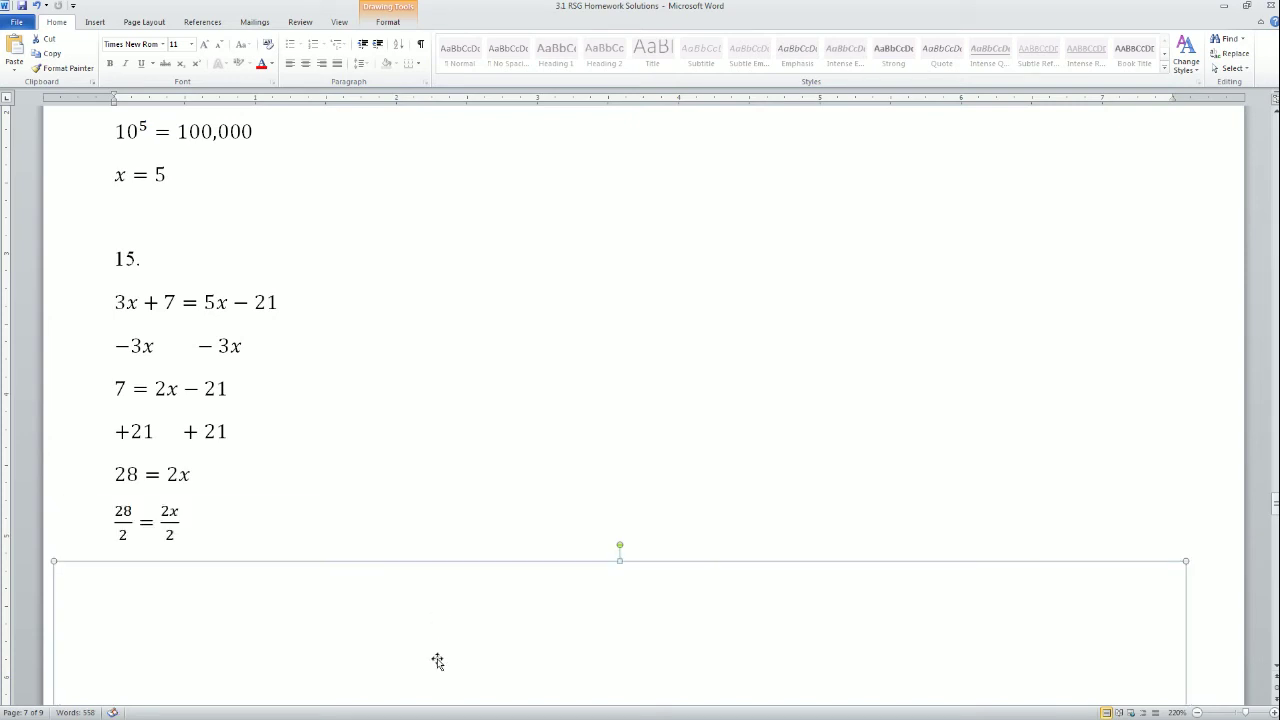
scroll(439, 655, "down", 2)
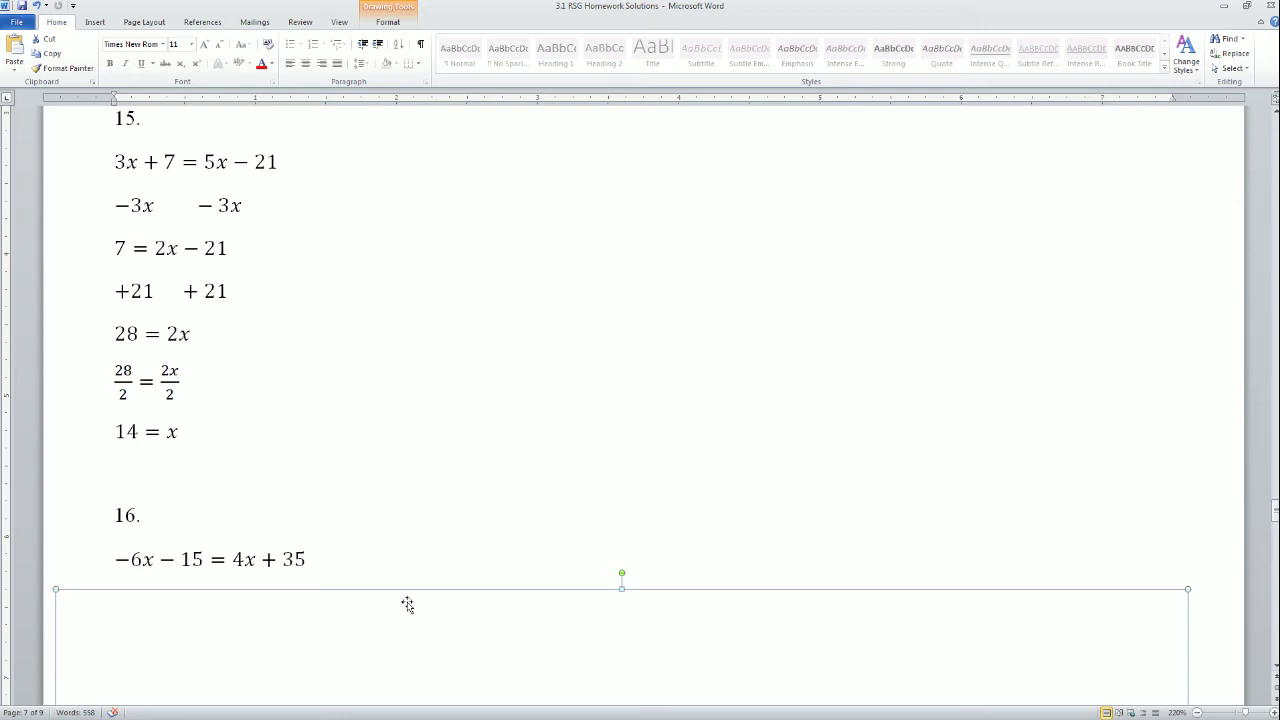
- Uncover problem 16's solution lines through −50 = 10x, the division by 10 and −5 = x
scroll(407, 605, "down", 3)
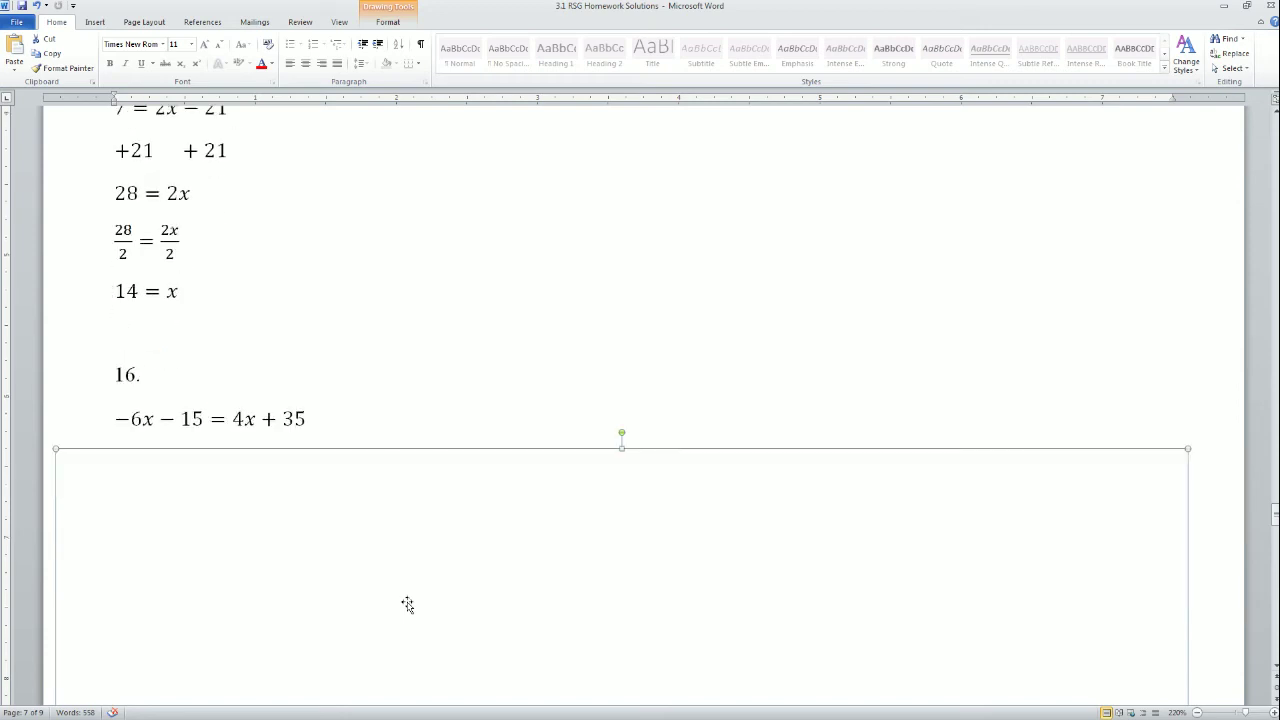
scroll(434, 434, "down", 3)
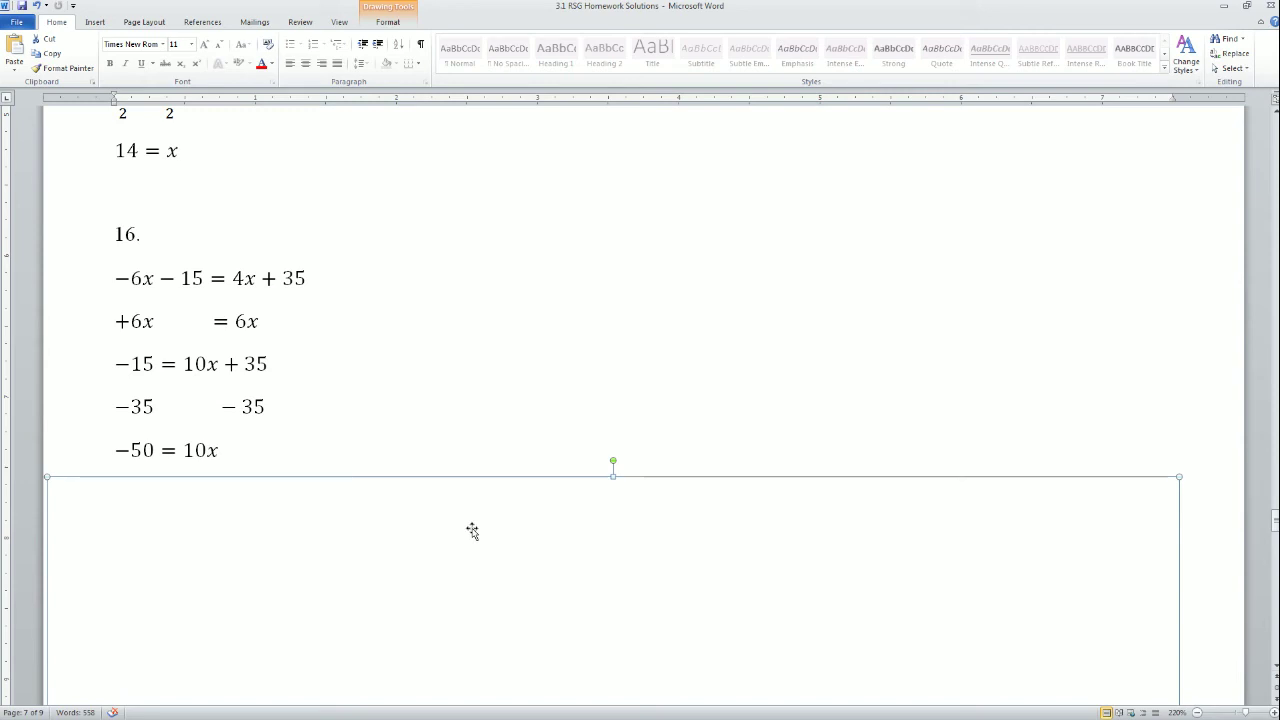
double_click(212, 450)
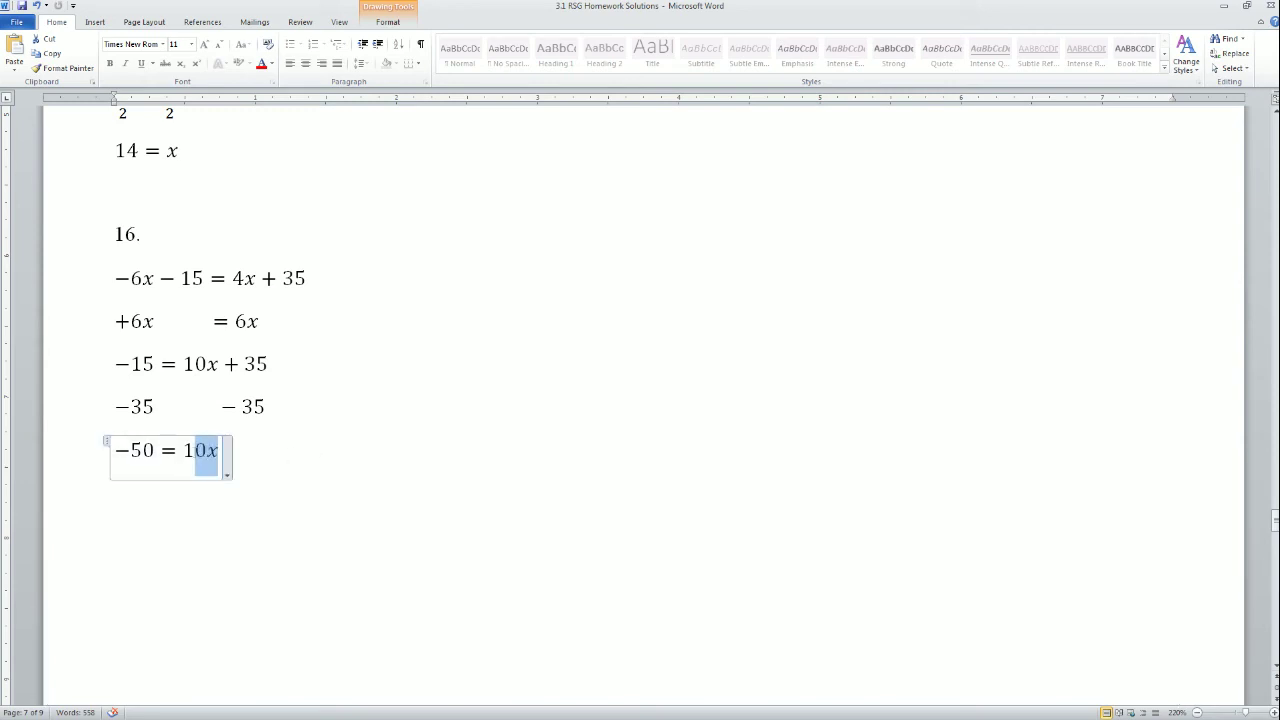
left_click(306, 471)
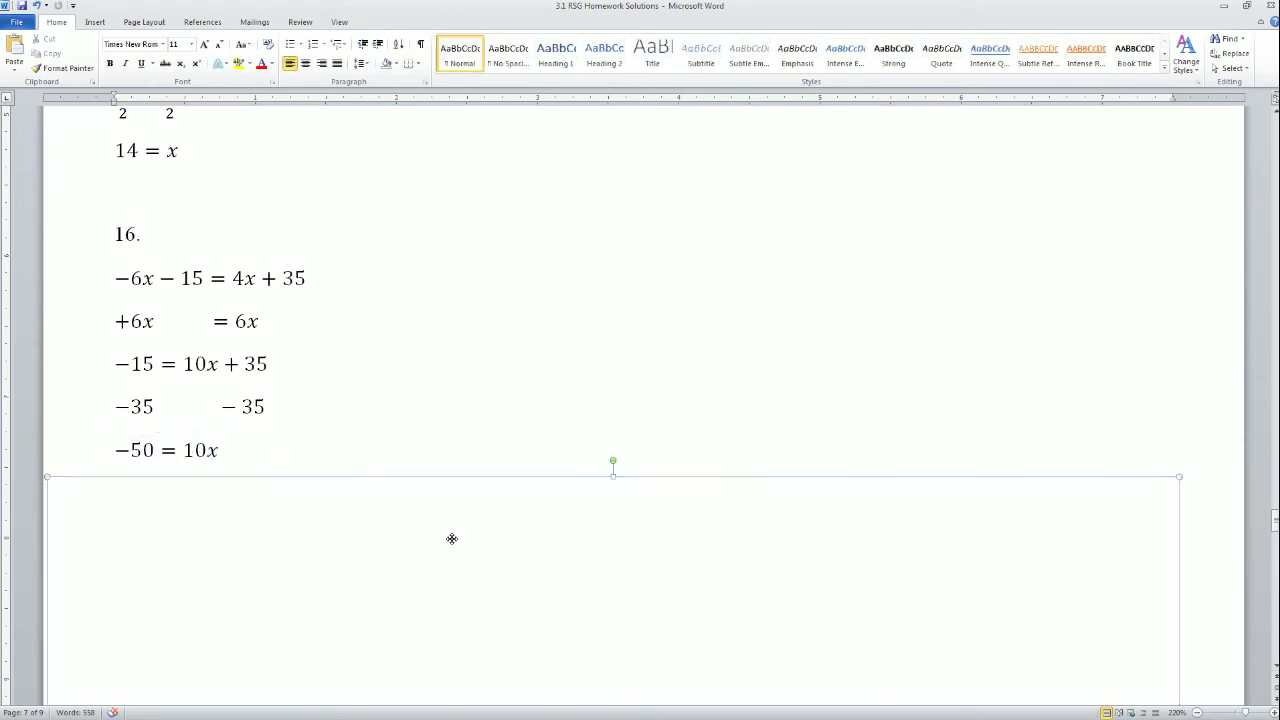
key("Return")
type("-50/10=10x/10")
key("Return")
type("-5=x")
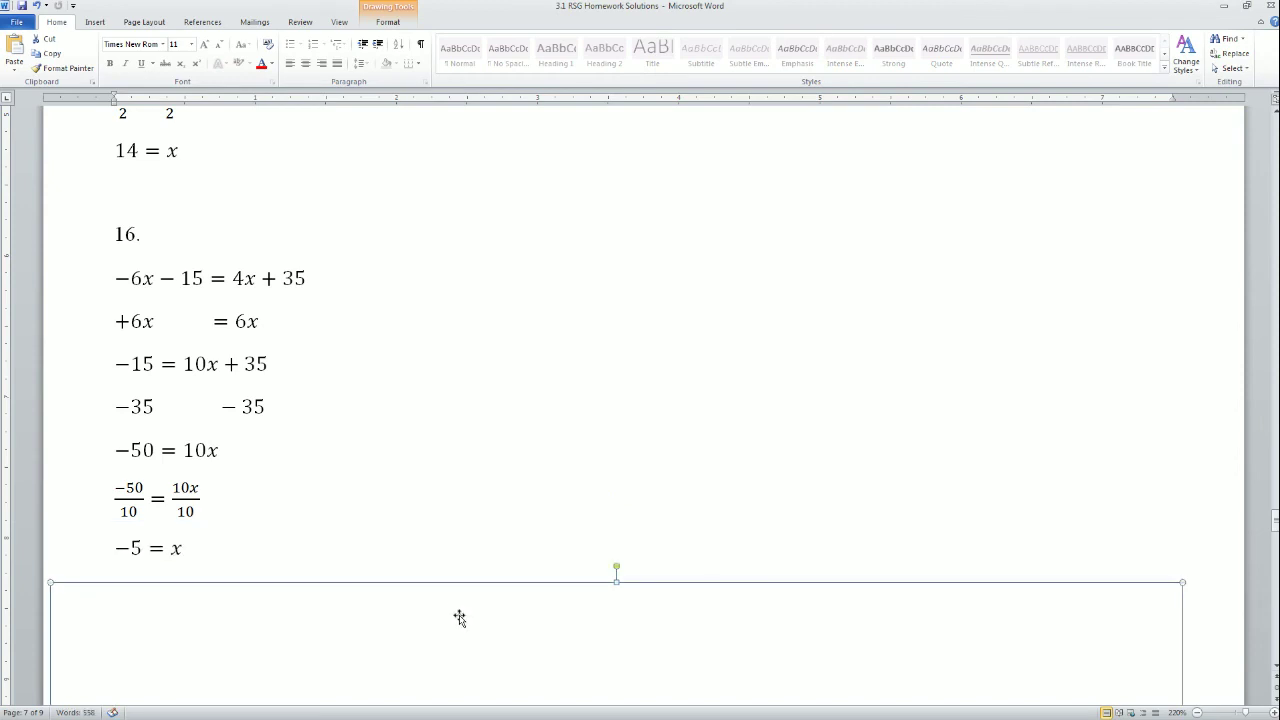
- Move the cover rectangle onto page 8 and uncover problem 17's equation 5x − 8 = 37 with its solution through x = 9
scroll(437, 586, "down", 5)
left_click_drag(309, 331, 297, 496)
scroll(297, 496, "down", 2)
left_click_drag(240, 451, 260, 620)
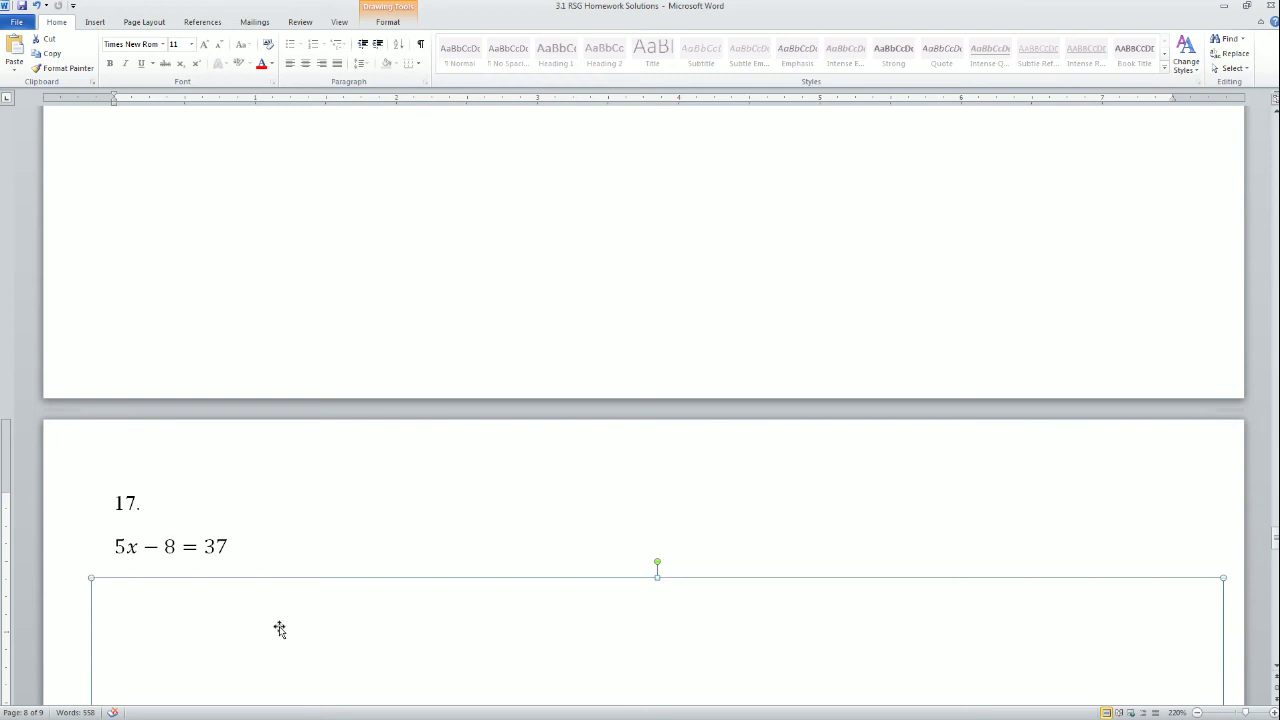
scroll(279, 628, "down", 1)
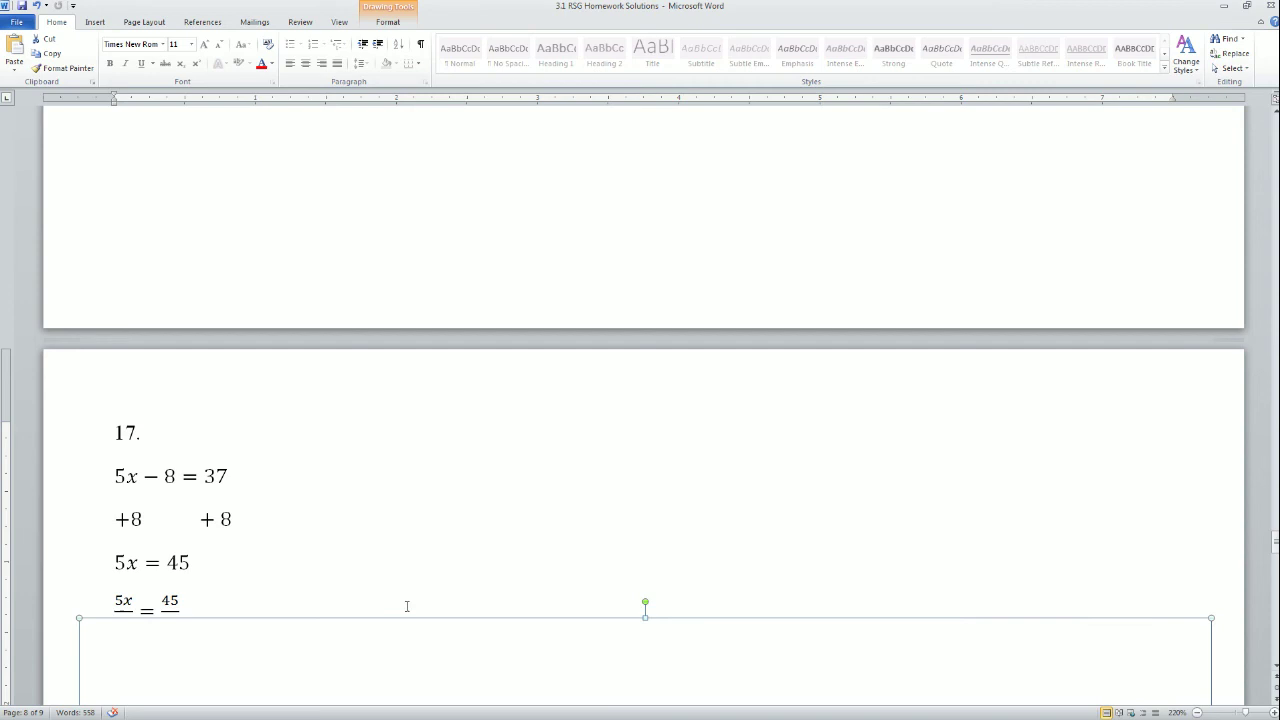
scroll(407, 606, "down", 2)
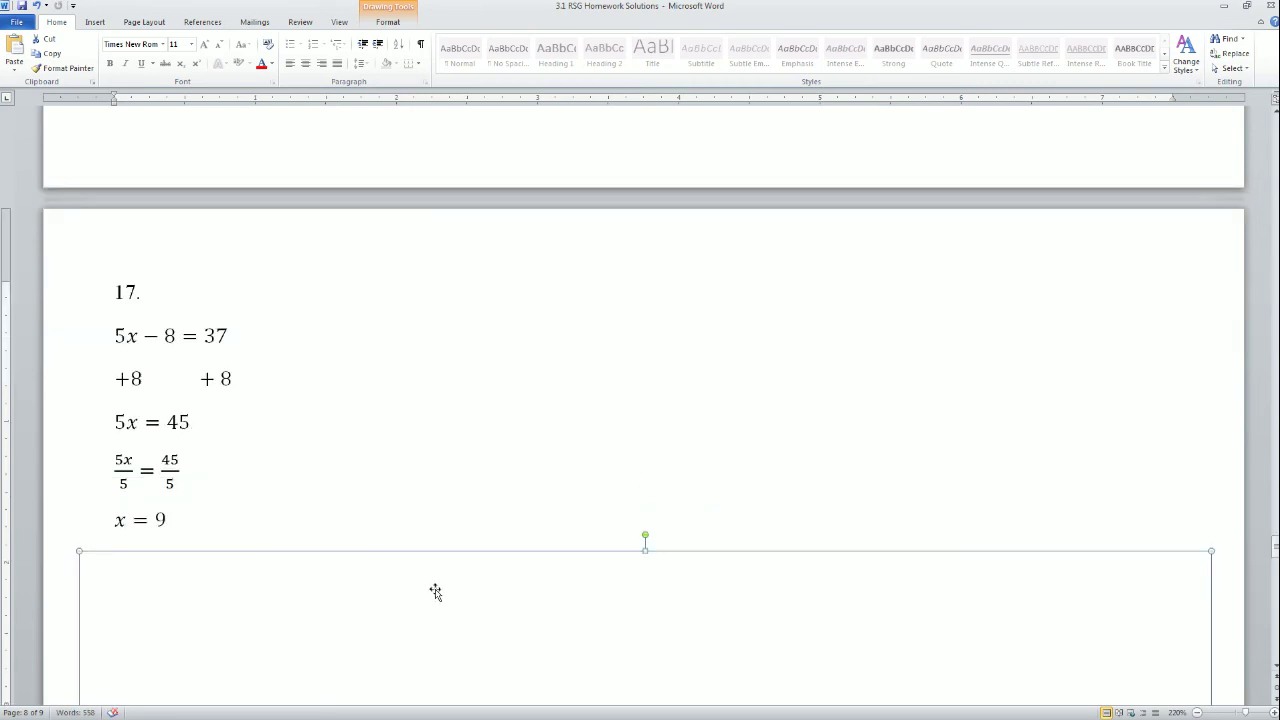
- Uncover problem 18's equation 3^x = 81 with its logarithmic solution x = 4, and problem 19's equation
scroll(429, 629, "down", 4)
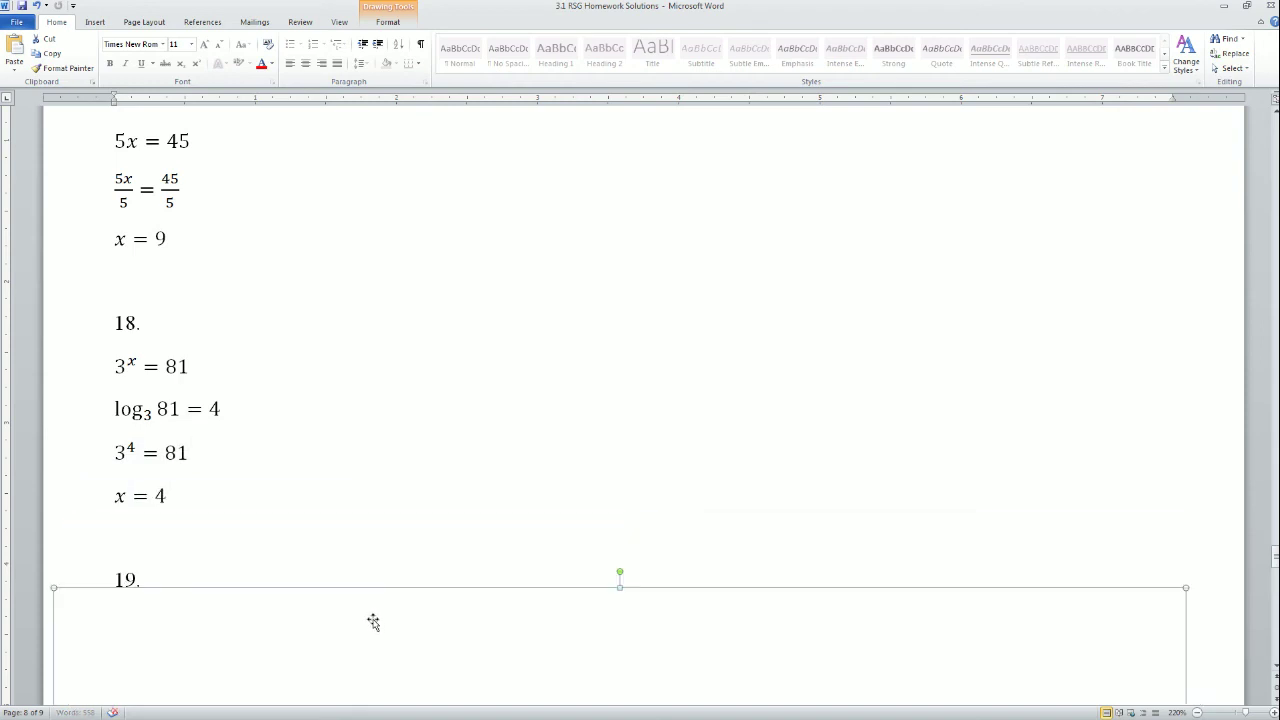
scroll(371, 620, "down", 3)
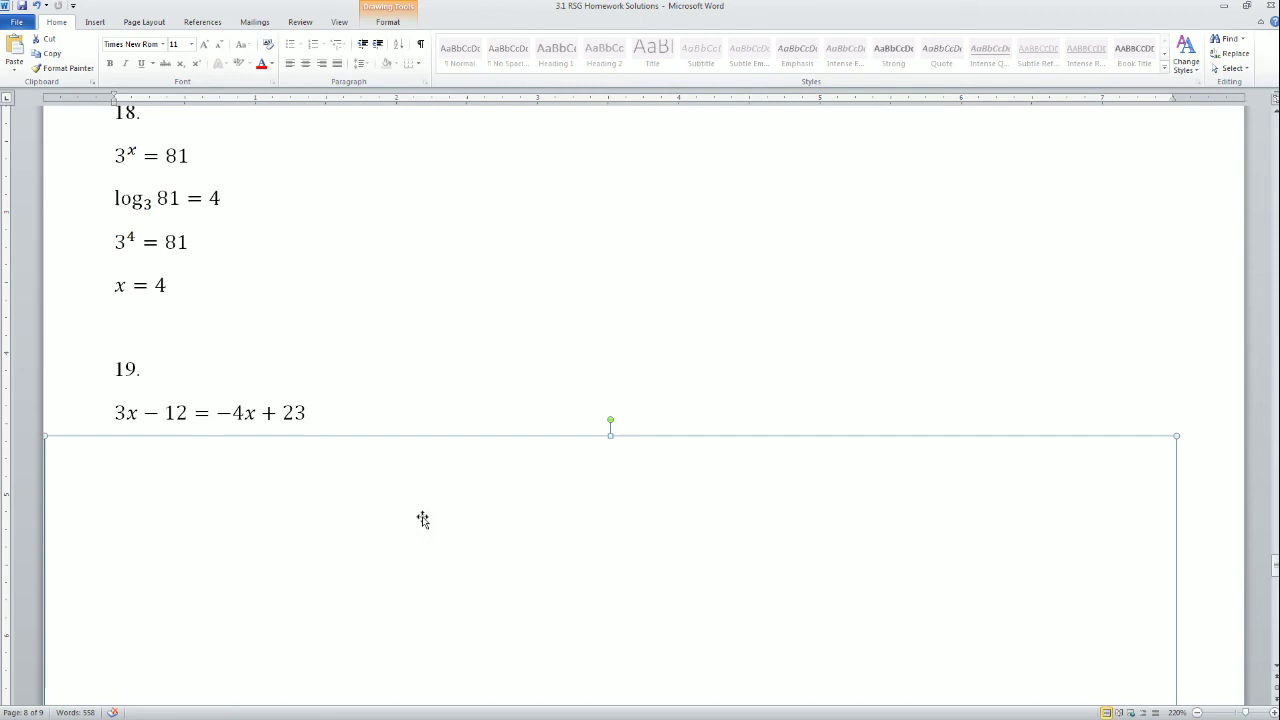
- Uncover problem 19's solution lines one by one, from adding 4x through 7x = 35 and the division by 7
type("+4x + 4x")
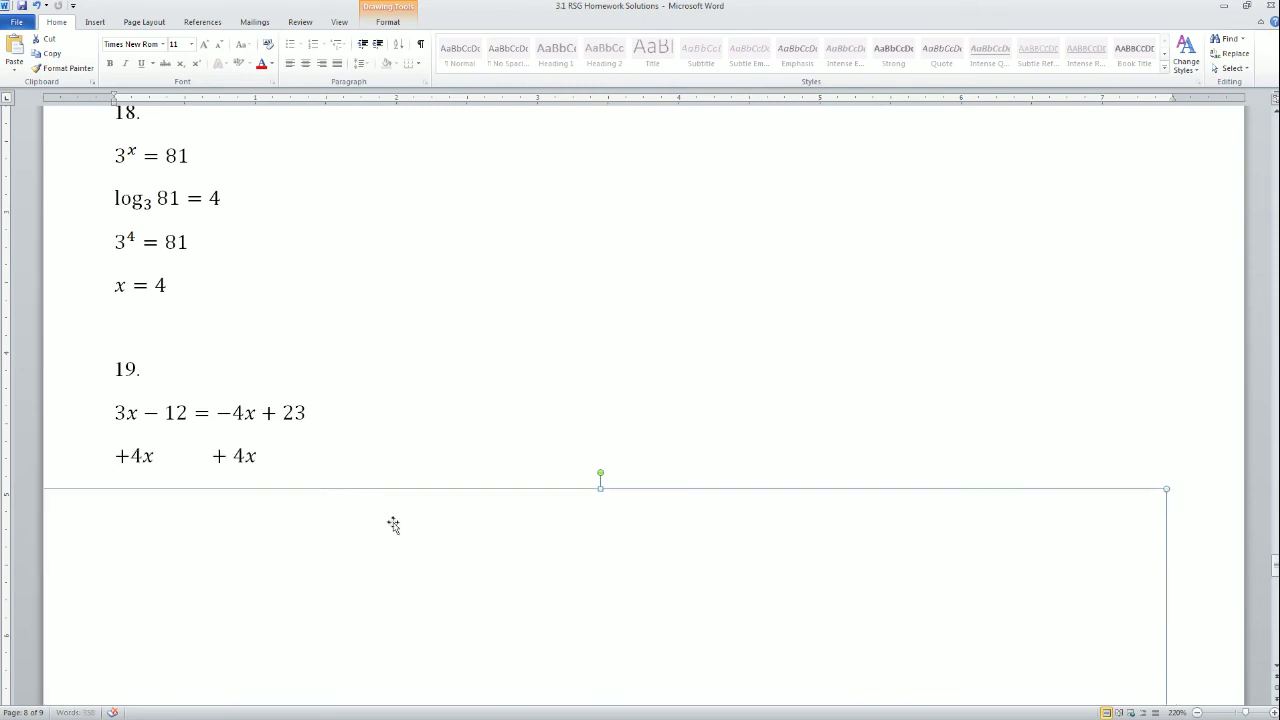
type("7x − 12 = 23 +12 = +12")
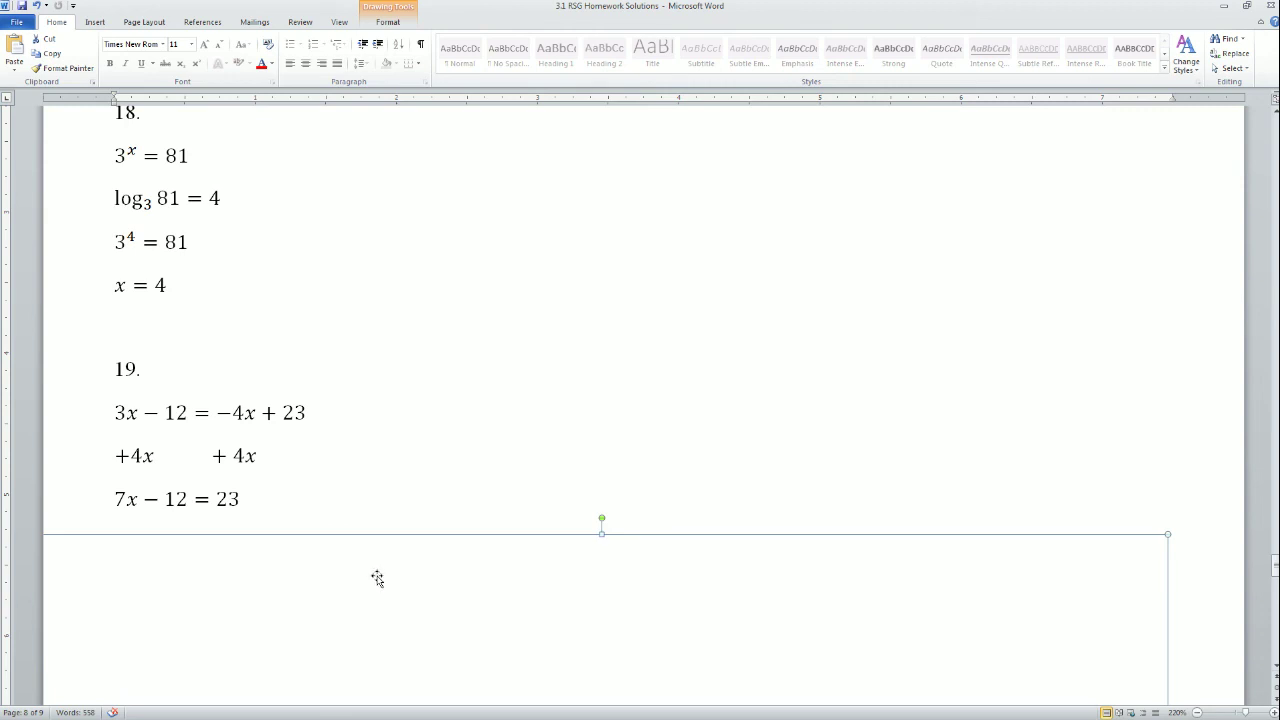
left_click_drag(383, 591, 404, 646)
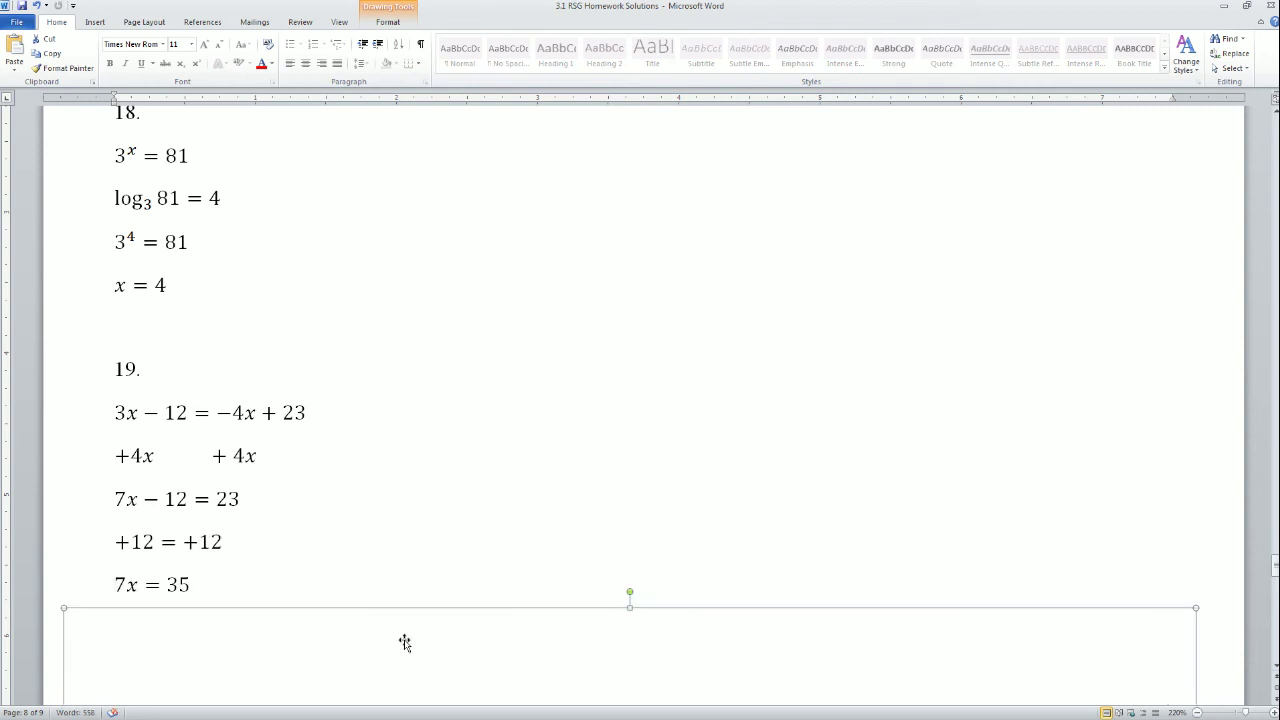
scroll(426, 560, "down", 1)
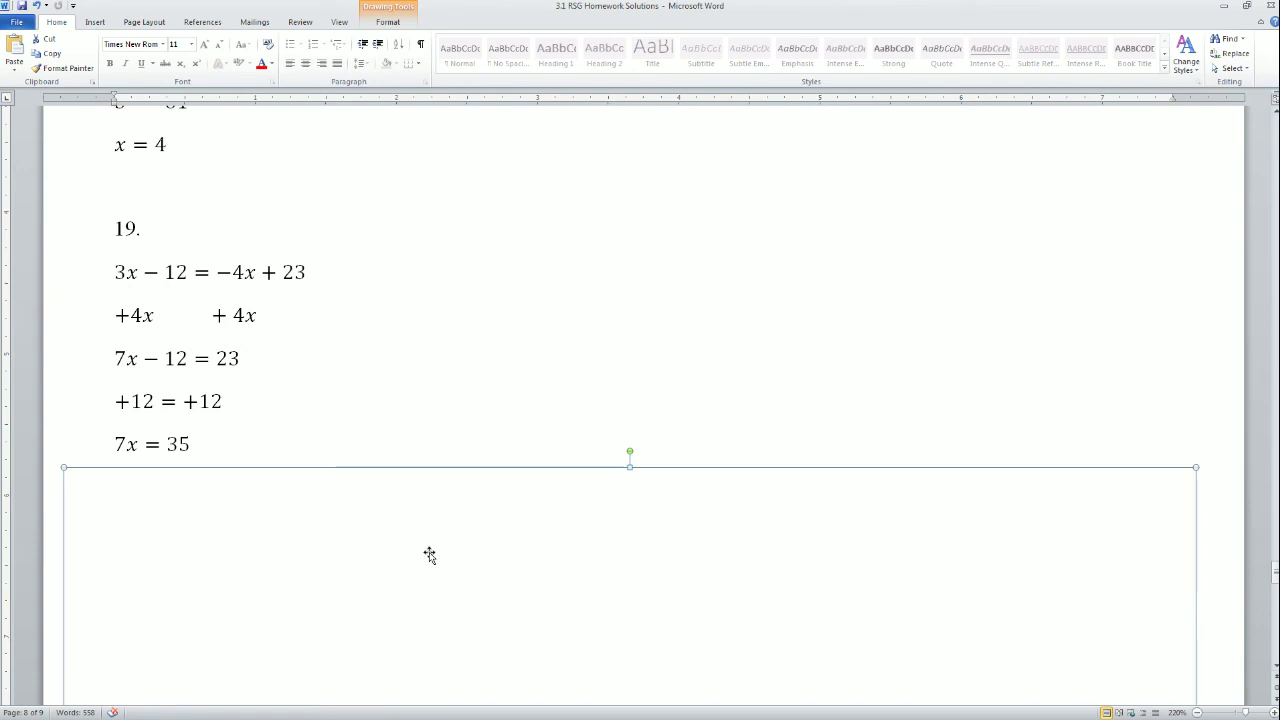
key("ctrl+v")
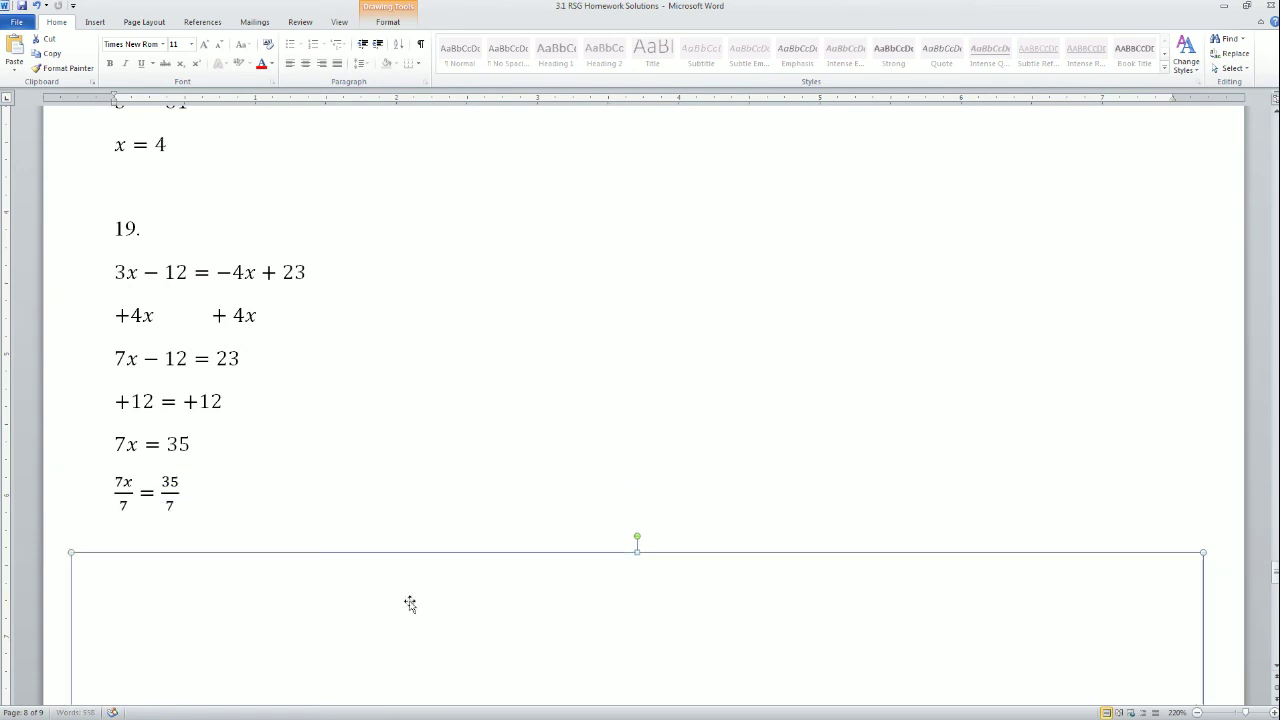
left_click_drag(410, 600, 414, 631)
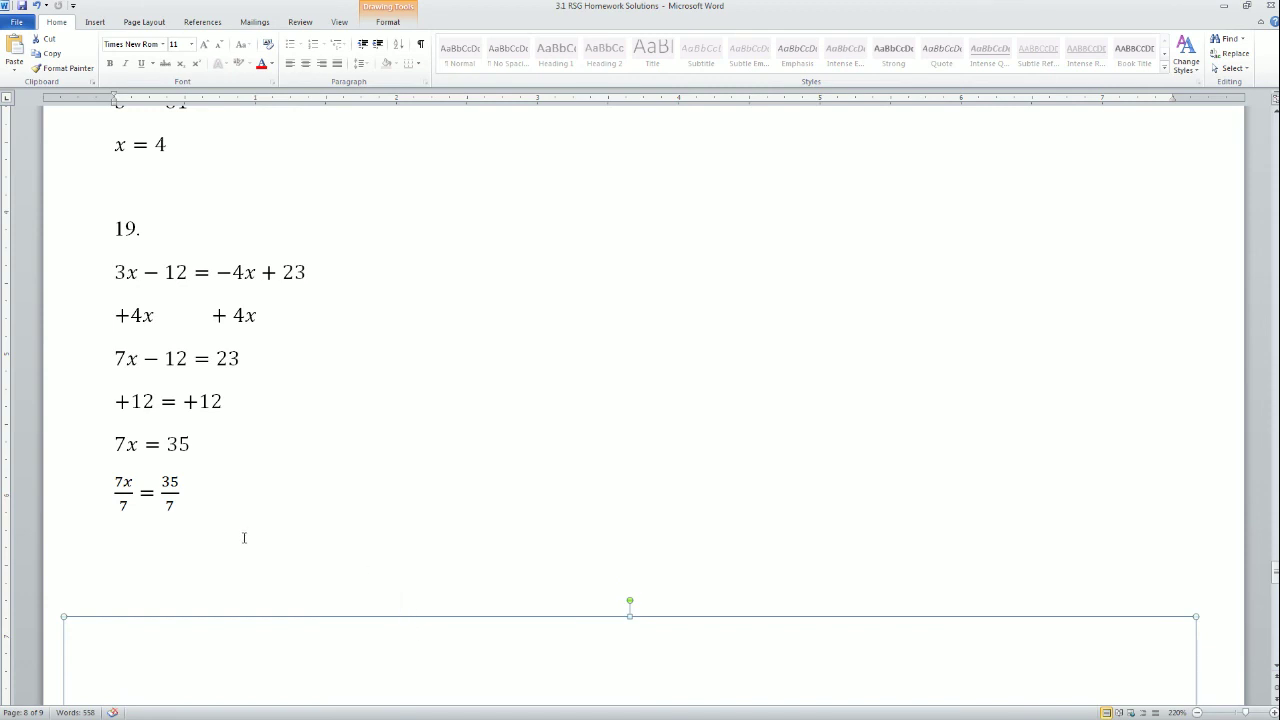
- Move the cover rectangle past the end of page 8 onto page 9, stopping below problem 20's equation 10 = 2^x − 22
scroll(255, 565, "down", 1)
left_click_drag(263, 580, 263, 628)
scroll(186, 486, "down", 4)
scroll(177, 477, "down", 3)
scroll(183, 480, "up", 3)
scroll(190, 465, "up", 1)
left_click_drag(203, 446, 226, 684)
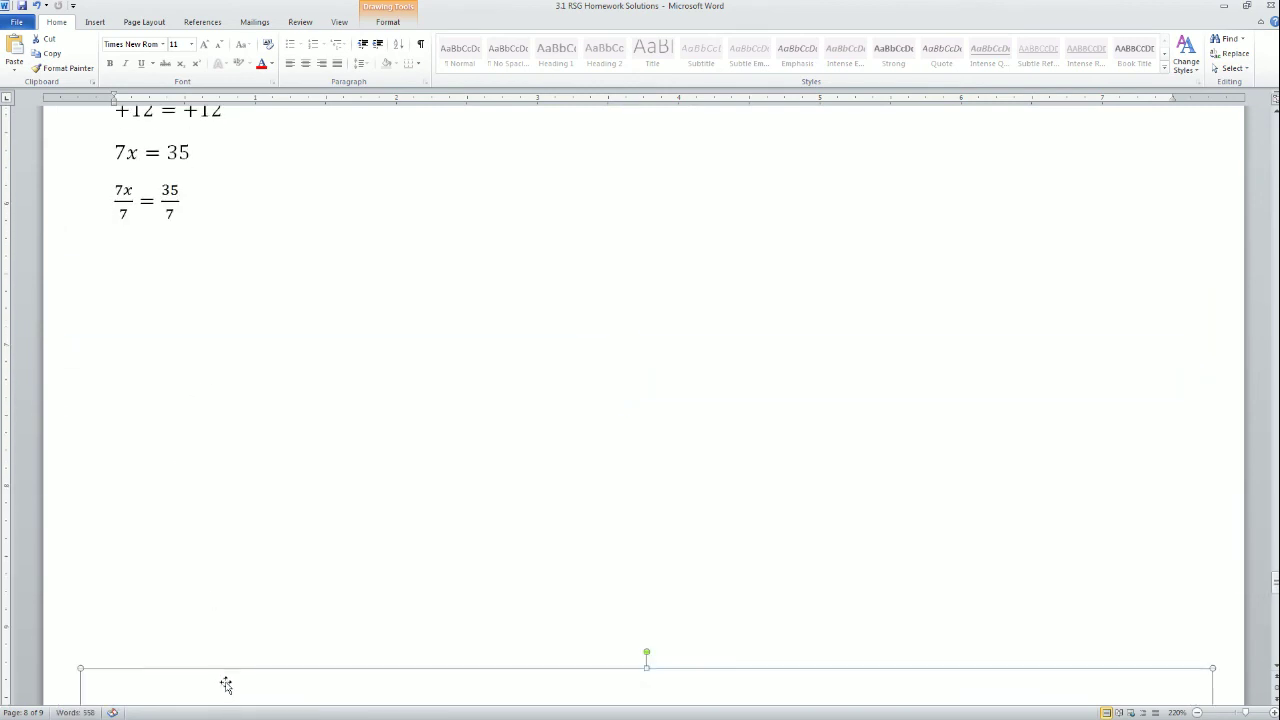
scroll(222, 575, "down", 3)
scroll(243, 411, "down", 3)
left_click_drag(374, 507, 357, 527)
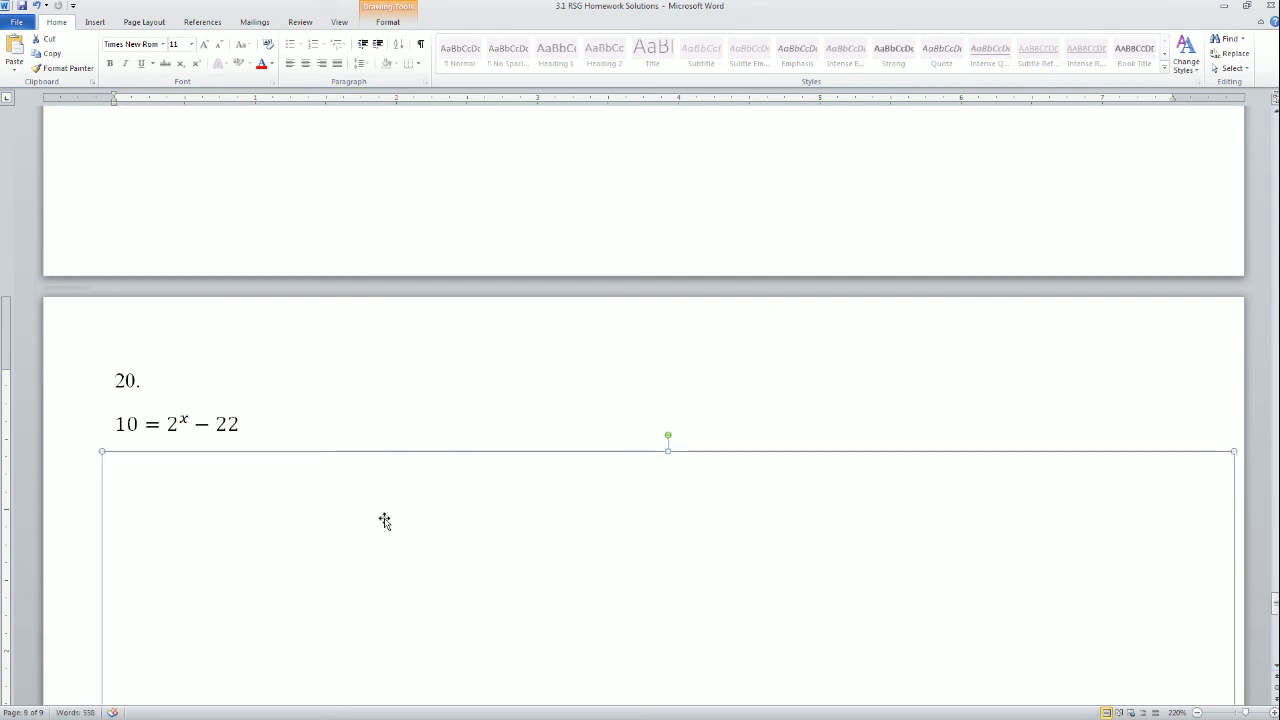
- Uncover problem 20's solution lines from adding 22 through log₂ 32 = 5, 32 = 2^5 and x = 5
left_click(181, 424)
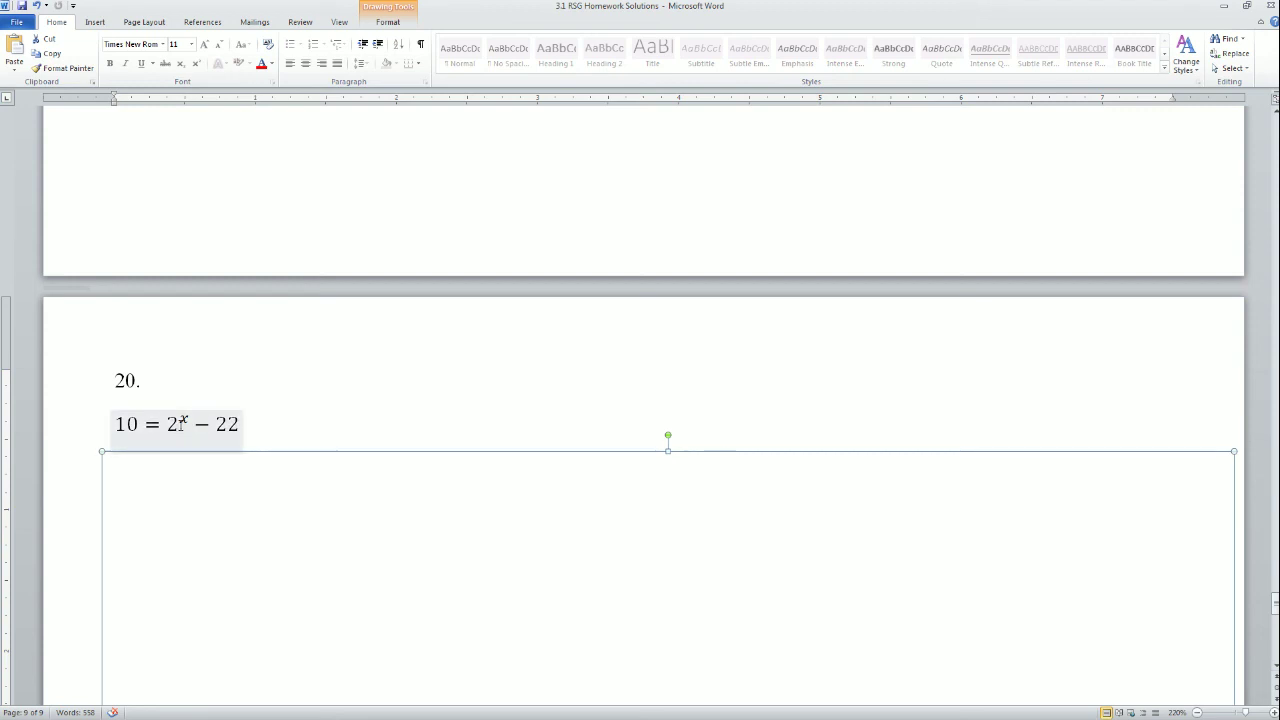
type("+22 +22")
left_click_drag(334, 599, 337, 557)
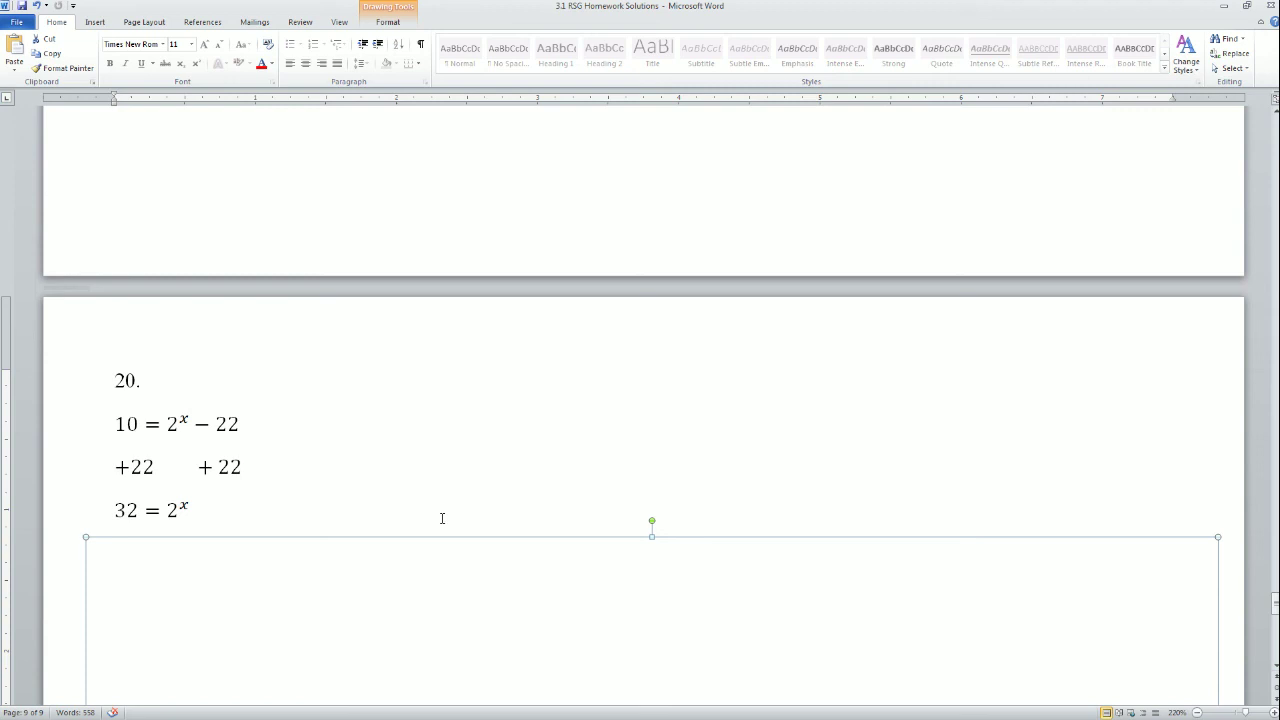
scroll(442, 518, "down", 3)
left_click_drag(443, 514, 449, 554)
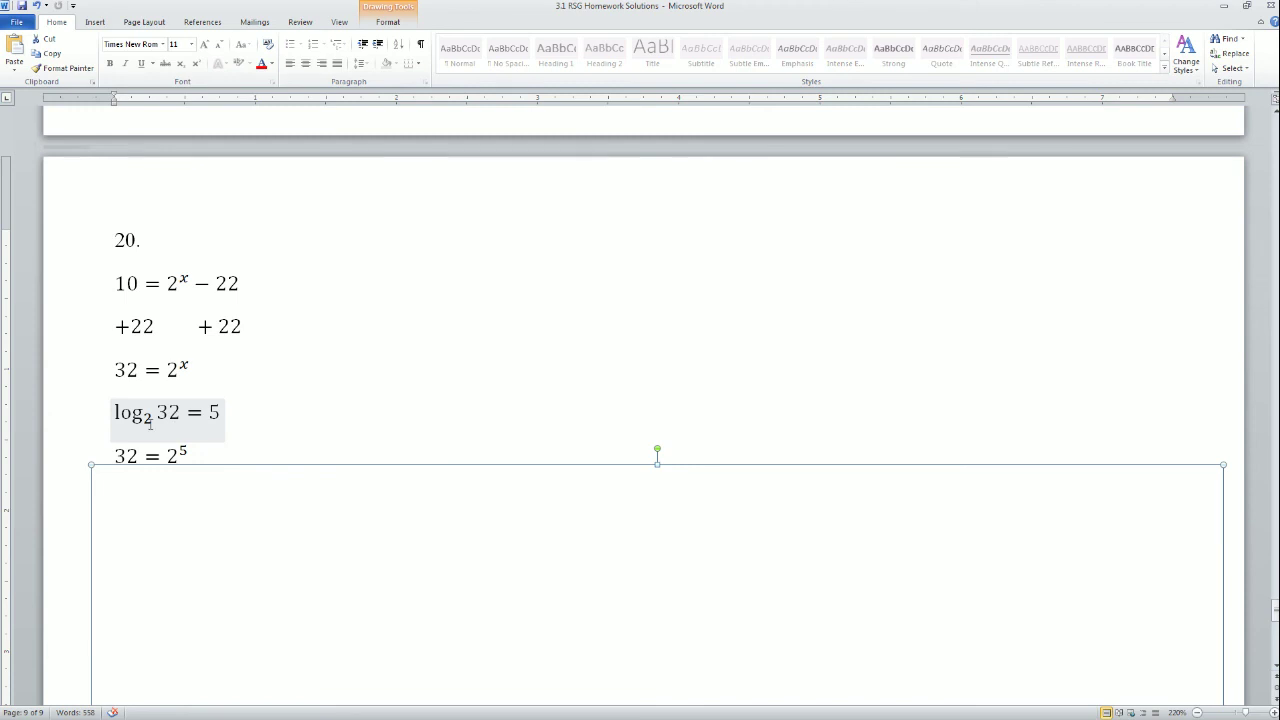
left_click_drag(223, 491, 229, 512)
left_click(183, 459)
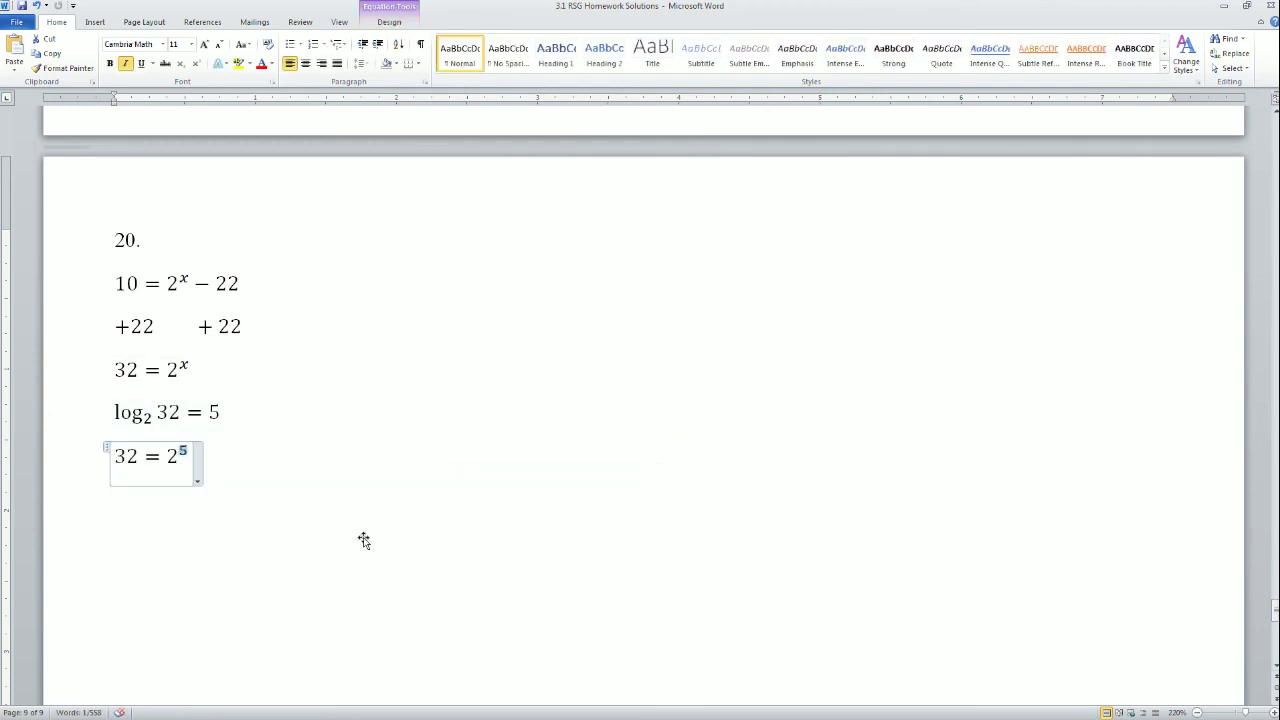
left_click_drag(360, 537, 354, 583)
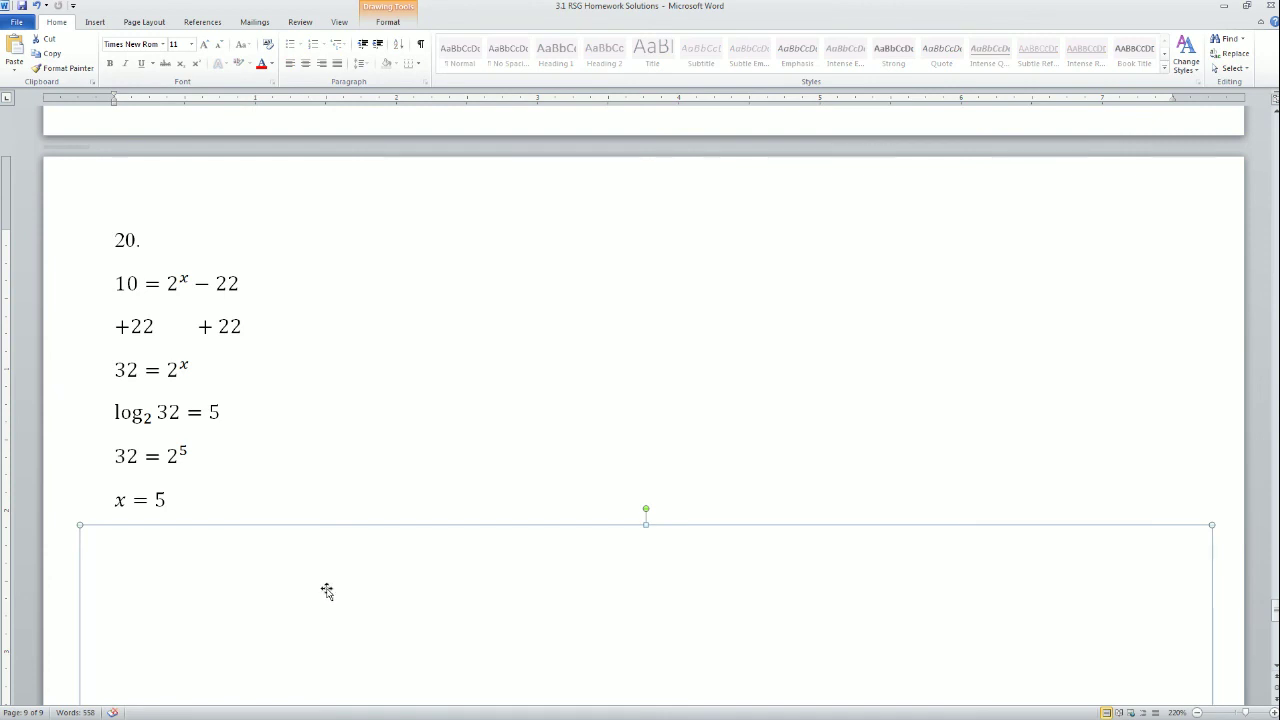